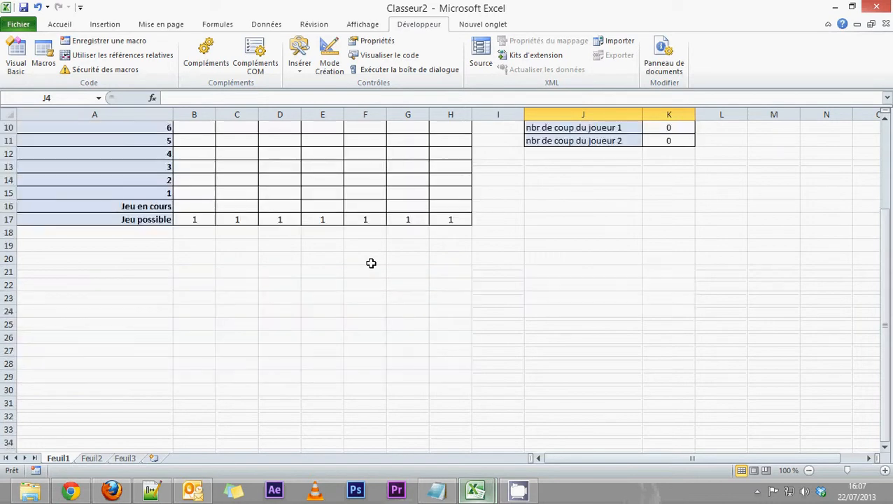
left_click(193, 258)
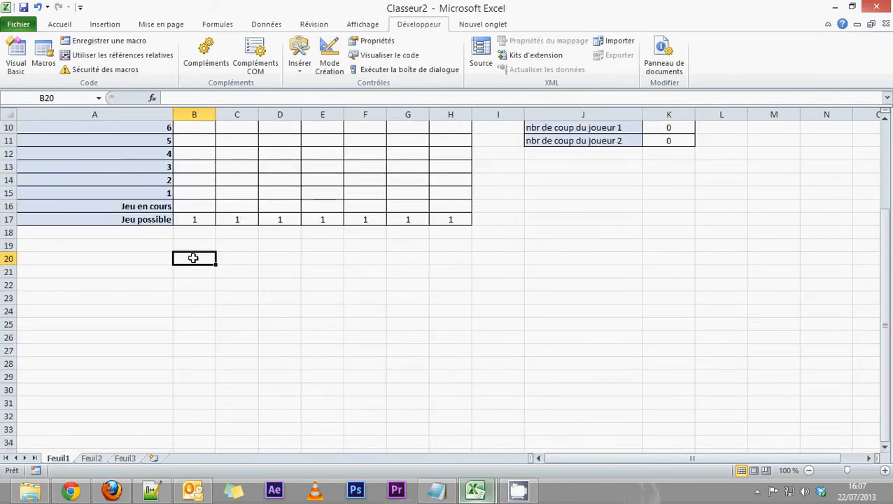
scroll(193, 258, "up", 3)
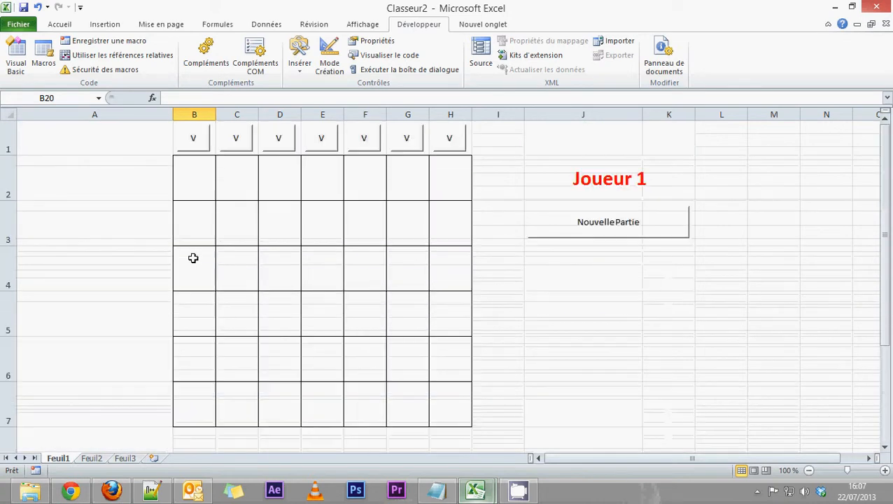
scroll(194, 258, "down", 3)
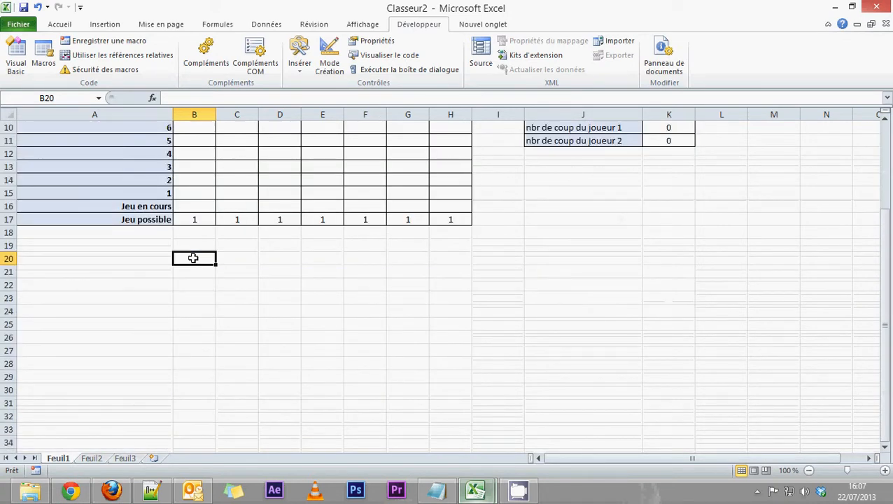
scroll(193, 258, "up", 1)
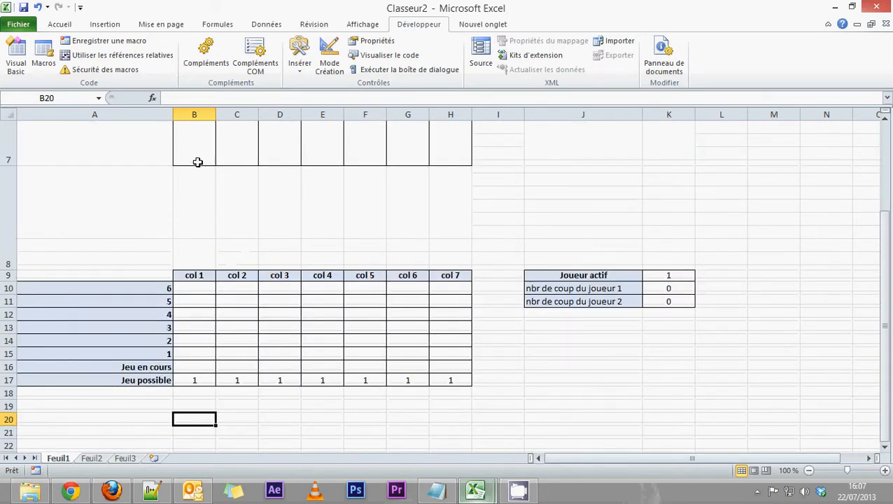
left_click_drag(193, 158, 330, 155)
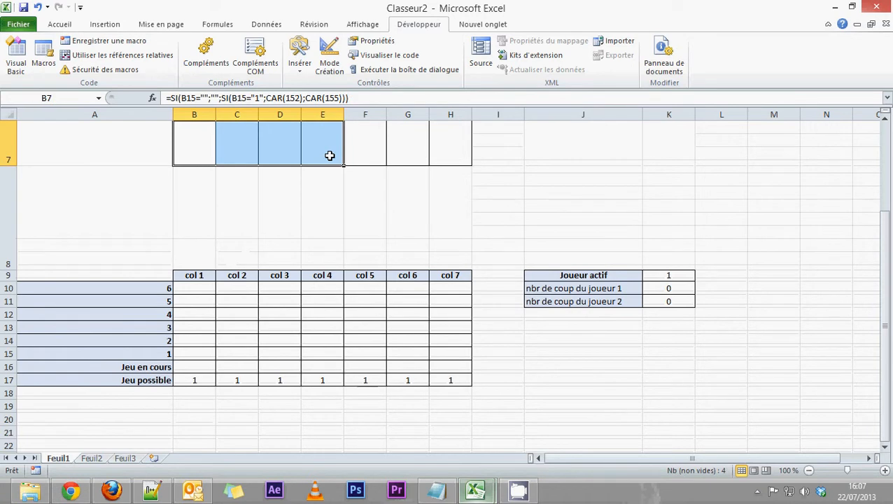
- Fill the "Jeu en cours" row with 1 for col 1 to col 4 and 2 for col 5 to make a horizontal alignment
left_click(191, 368)
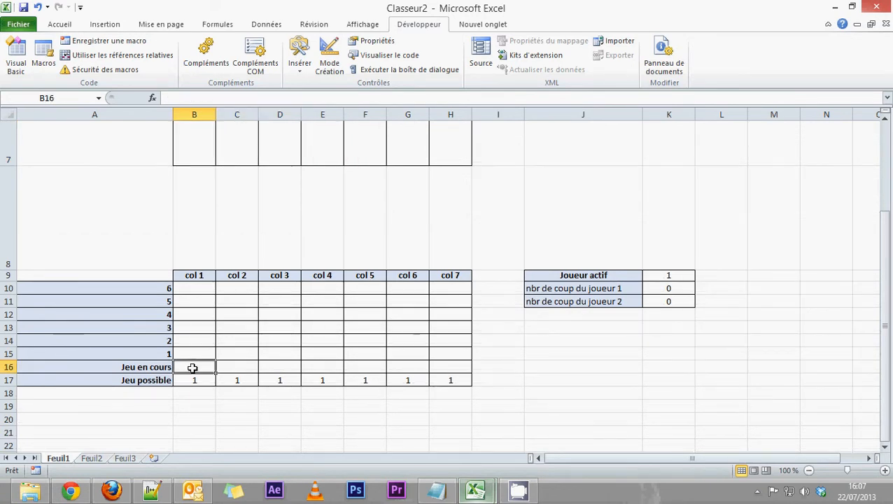
type("1")
left_click(237, 368)
type("1")
left_click(280, 367)
type("1")
left_click(364, 368)
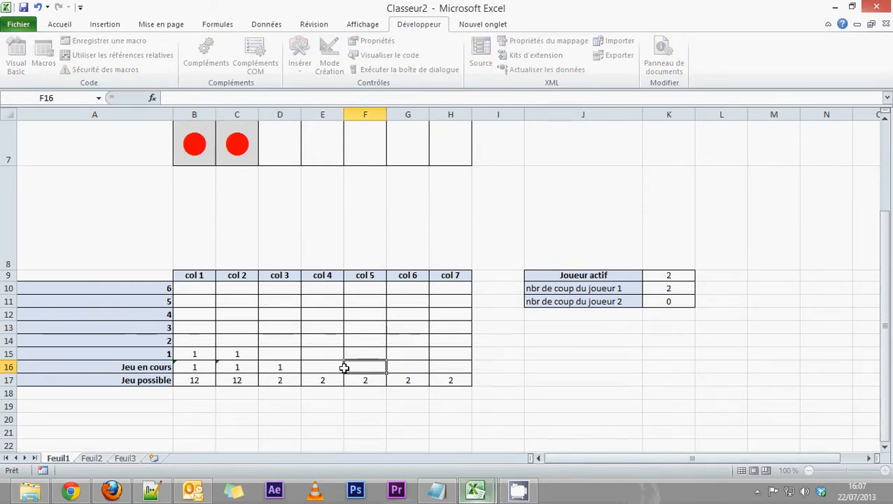
type("1")
left_click(336, 369)
type("1")
left_click(359, 368)
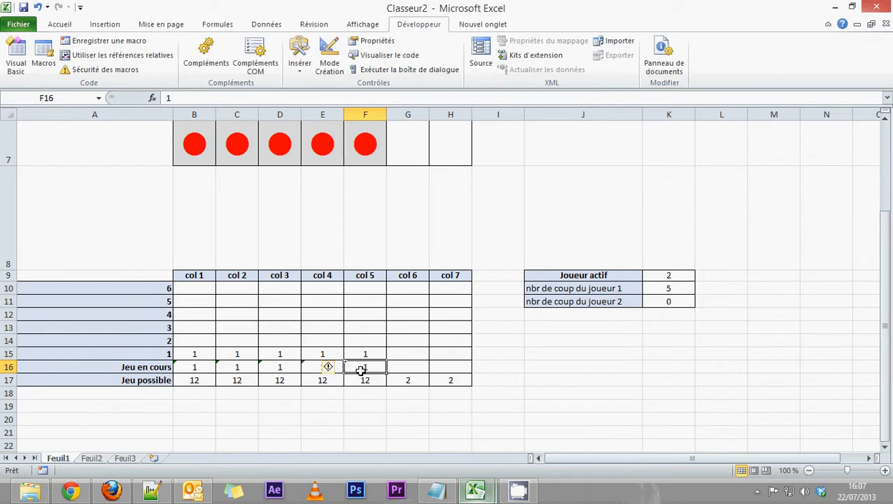
type("2")
left_click(426, 366)
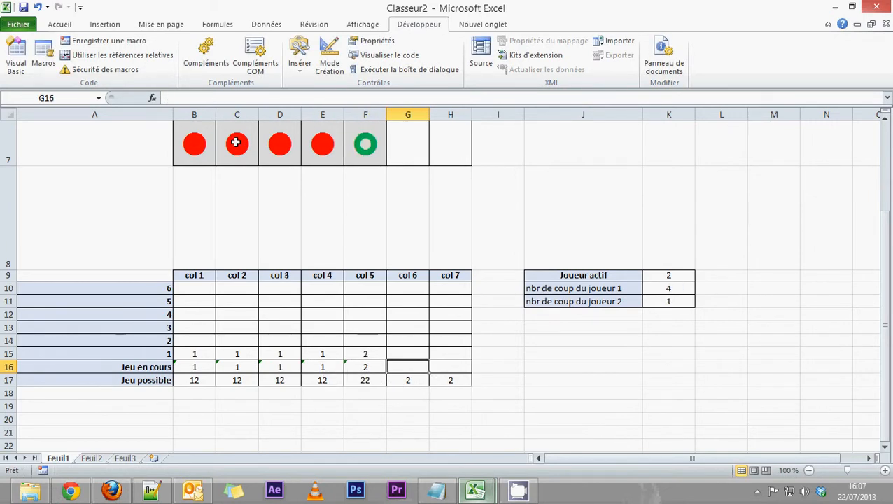
- Set the "Jeu en cours" cell of col 1 to 1111 and check the vertical alignment on the game board
scroll(327, 293, "up", 1)
scroll(326, 293, "down", 1)
left_click(187, 367)
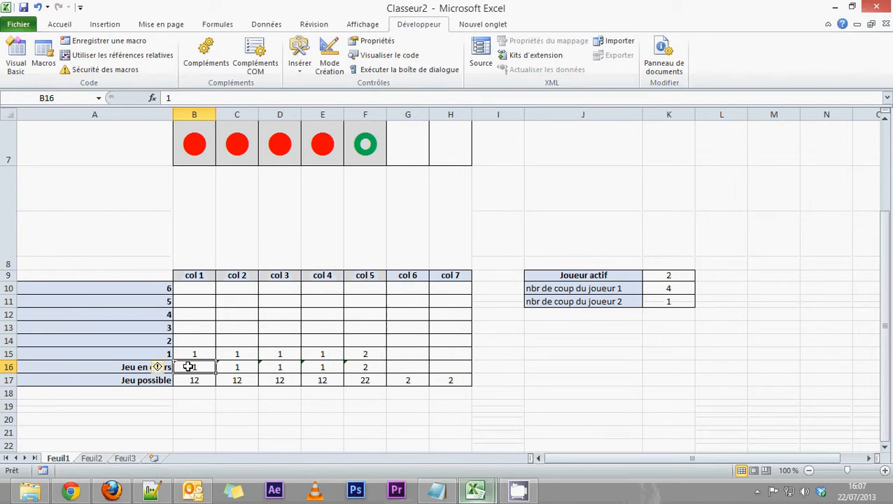
type("1111")
left_click(248, 365)
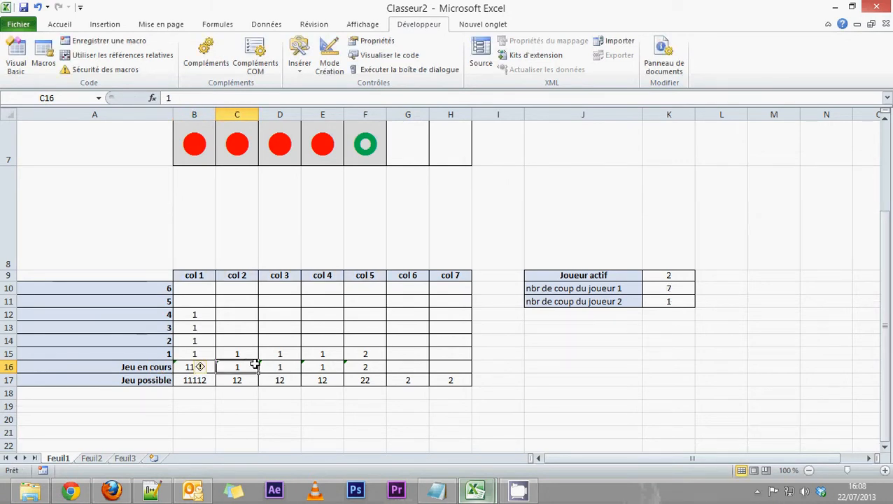
scroll(202, 280, "up", 2)
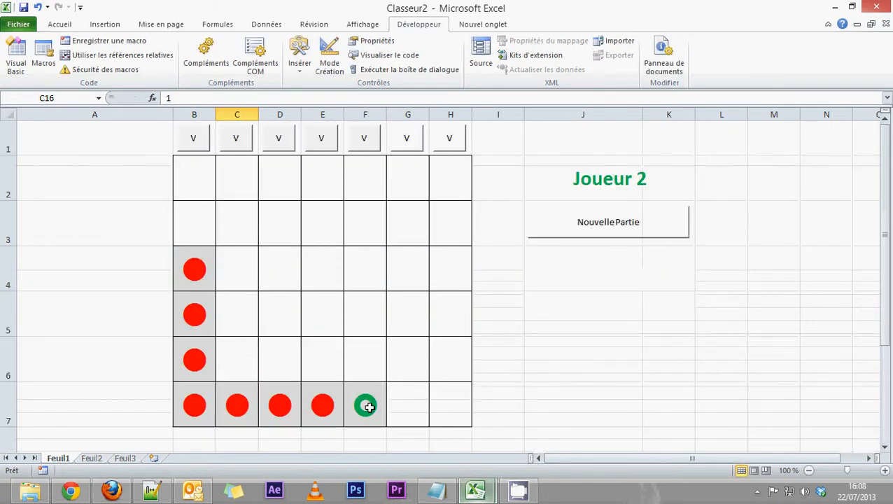
scroll(202, 401, "down", 1)
scroll(201, 400, "down", 1)
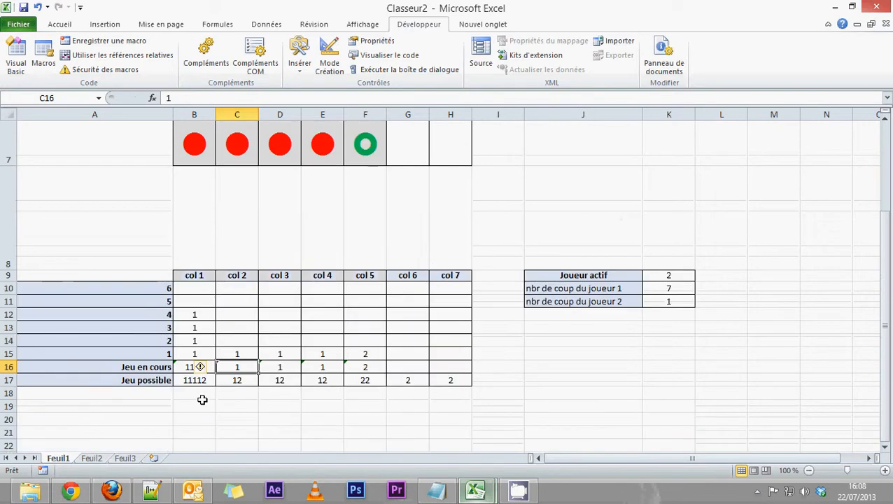
left_click(233, 339)
type("1")
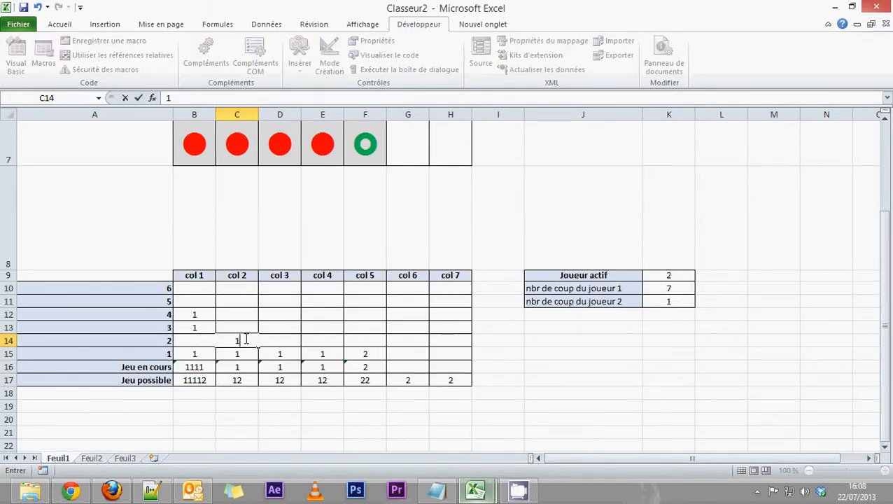
key("F2")
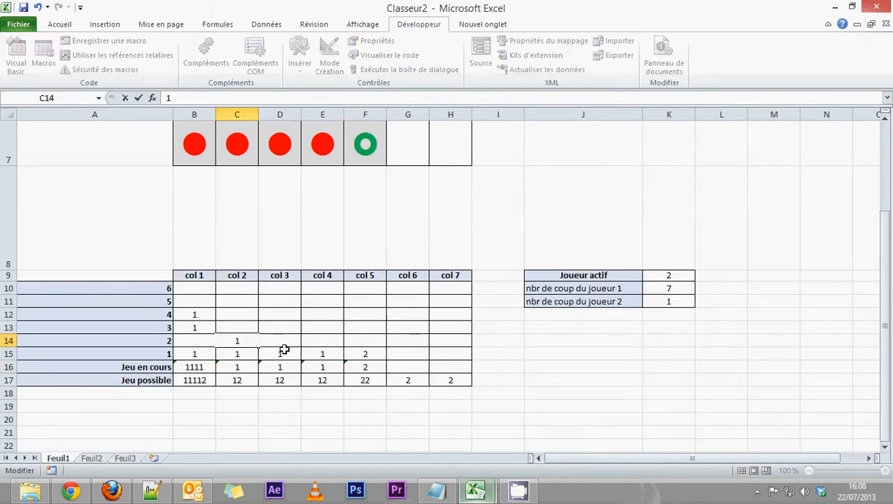
key("Escape")
- Set "Jeu en cours" to 11 for col 2, 121 for col 3 and 1221 for col 4, forming a rising diagonal on the board
left_click(241, 368)
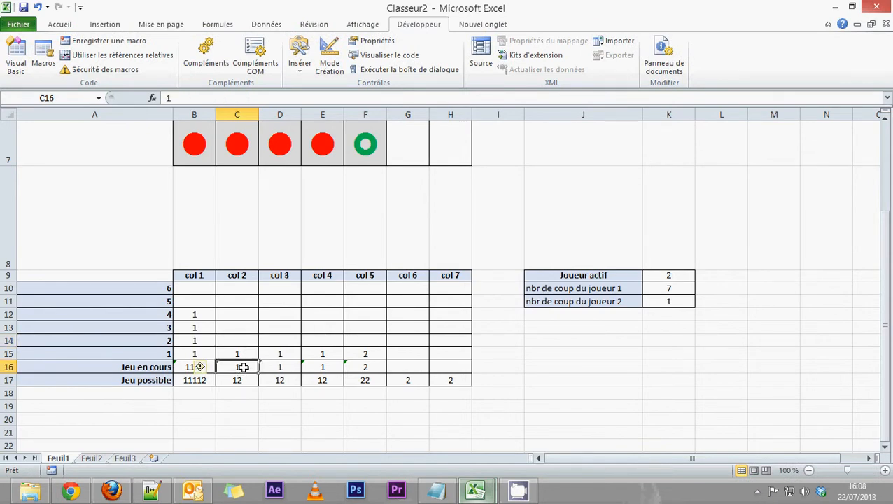
type("11")
left_click(282, 367)
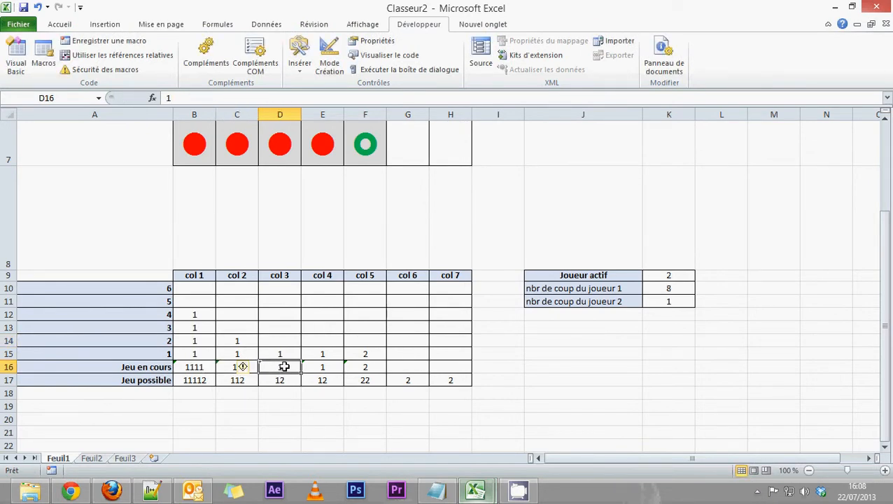
double_click(284, 366)
type("2")
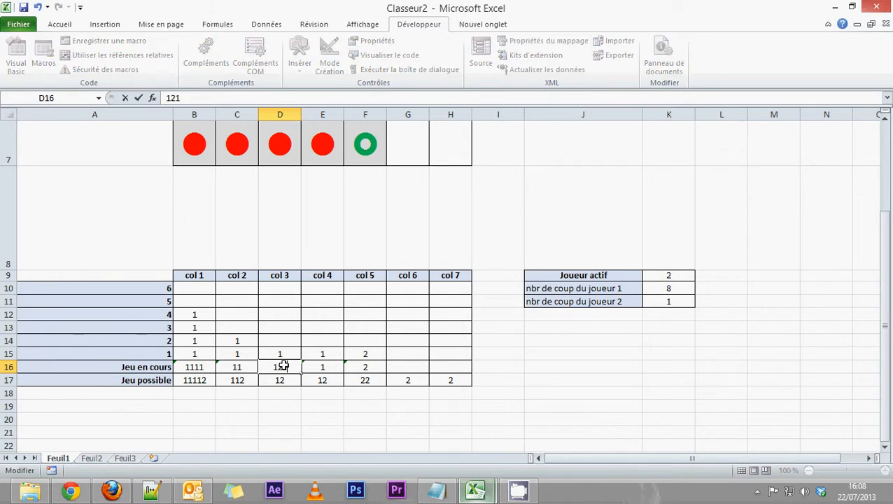
type("1")
left_click(330, 366)
double_click(332, 367)
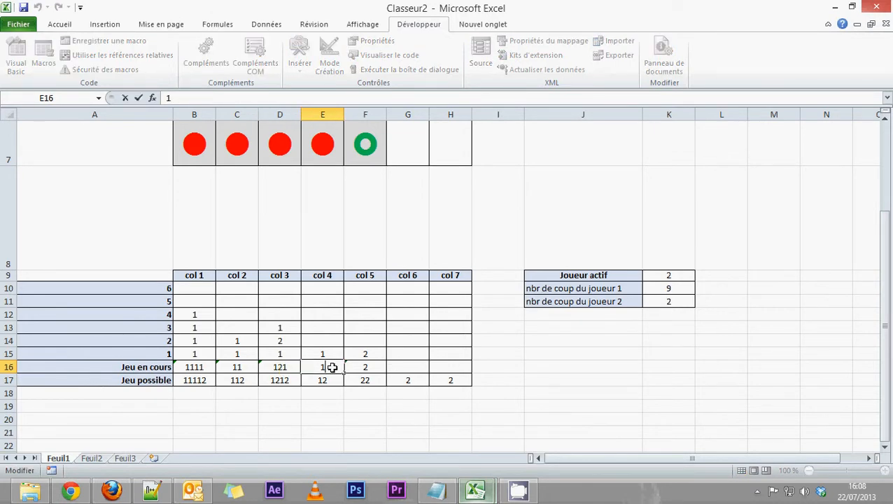
type("221")
left_click(395, 368)
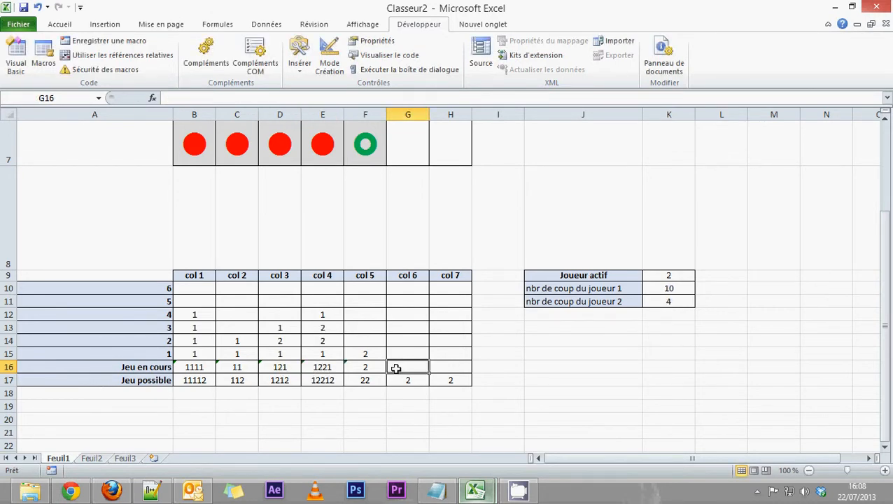
scroll(395, 368, "up", 2)
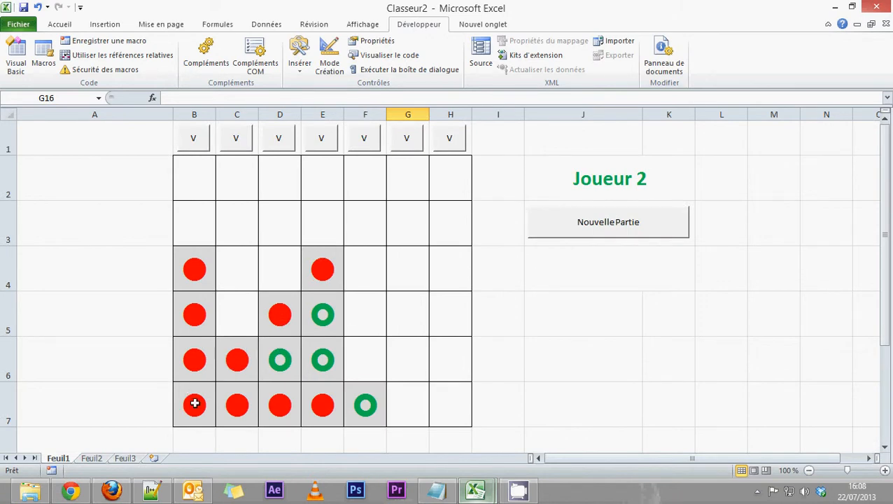
scroll(420, 390, "down", 1)
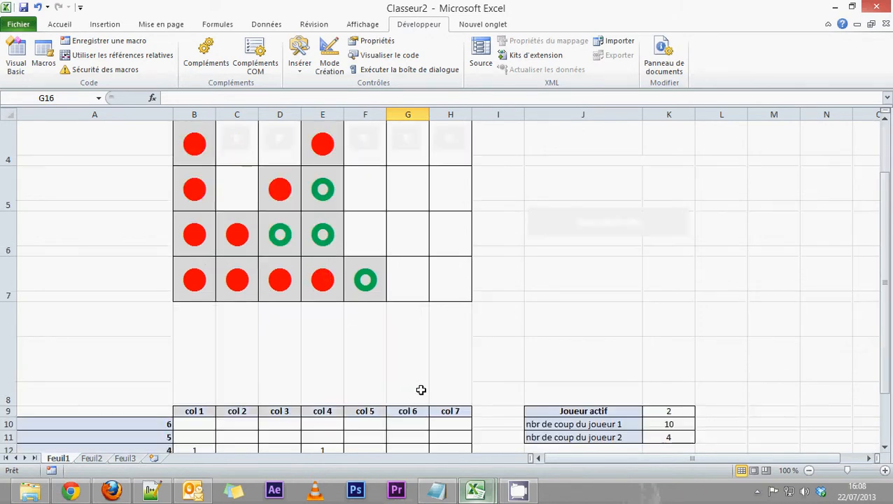
- Set "Jeu en cours" to 1 for col 7, 21 for col 6 and 221 for col 5, forming a falling diagonal on the board
scroll(420, 390, "down", 1)
left_click(456, 365)
type("1")
left_click(416, 358)
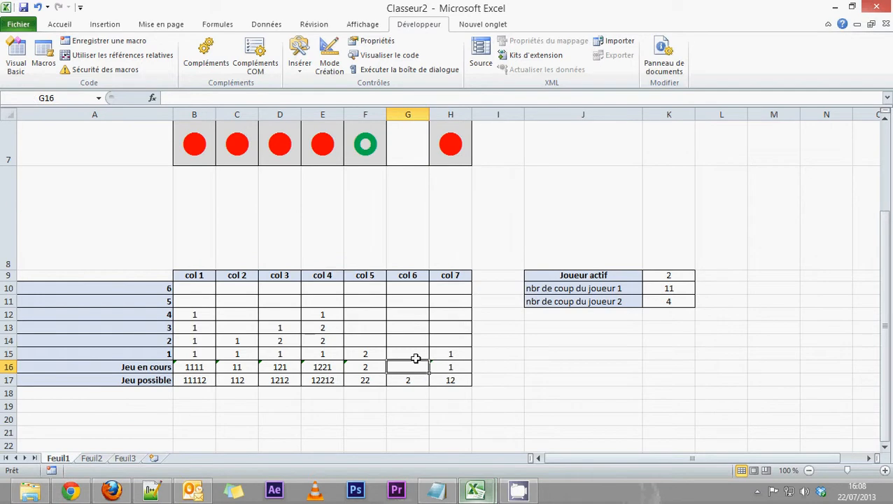
type("21")
double_click(372, 367)
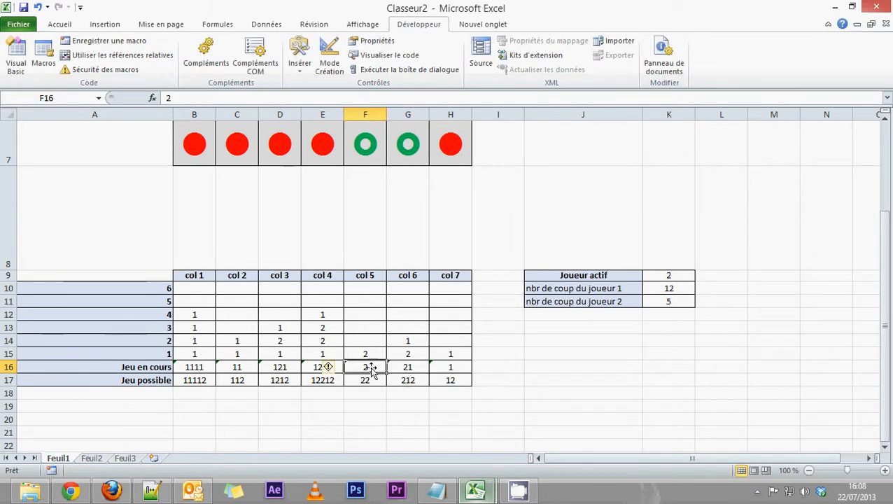
type("21")
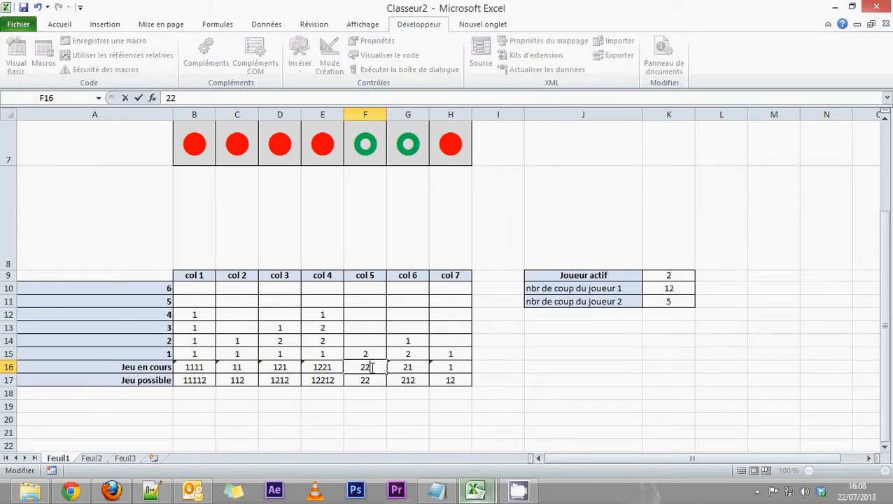
left_click(336, 367)
scroll(395, 357, "up", 2)
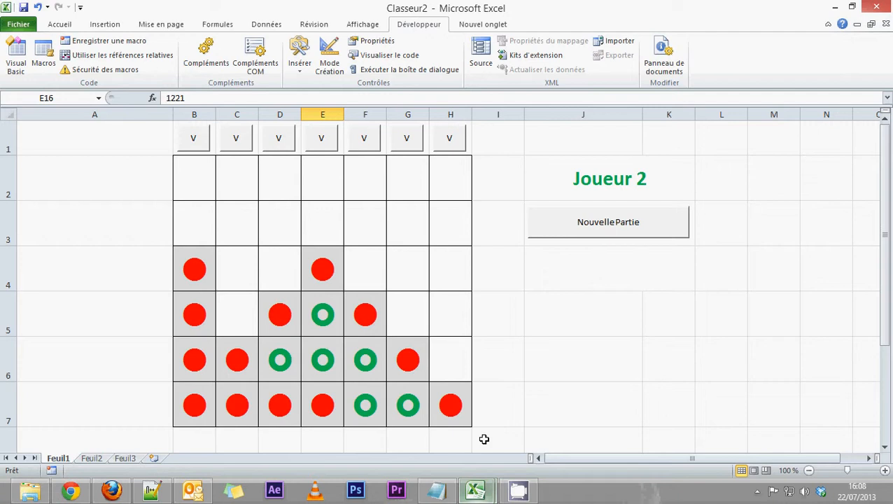
scroll(422, 392, "down", 1)
scroll(423, 393, "up", 1)
scroll(366, 403, "down", 2)
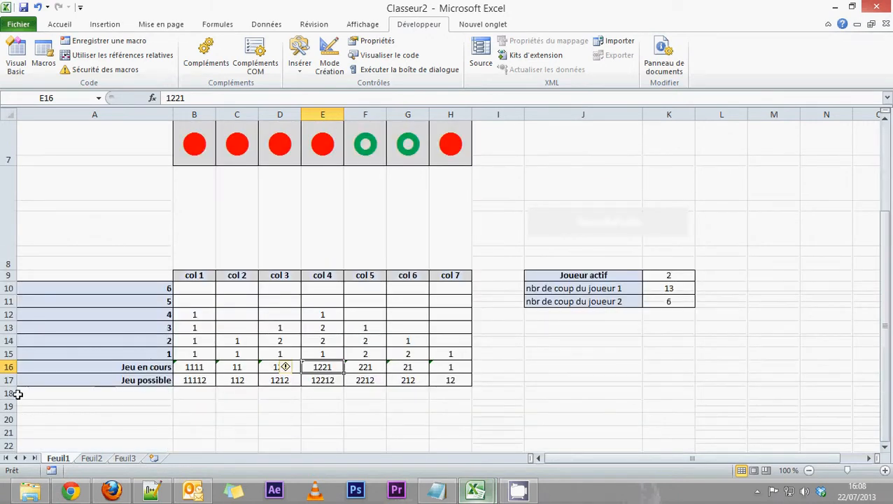
- Enter the label "result h" in cell B20 below the game data table
scroll(398, 345, "down", 1)
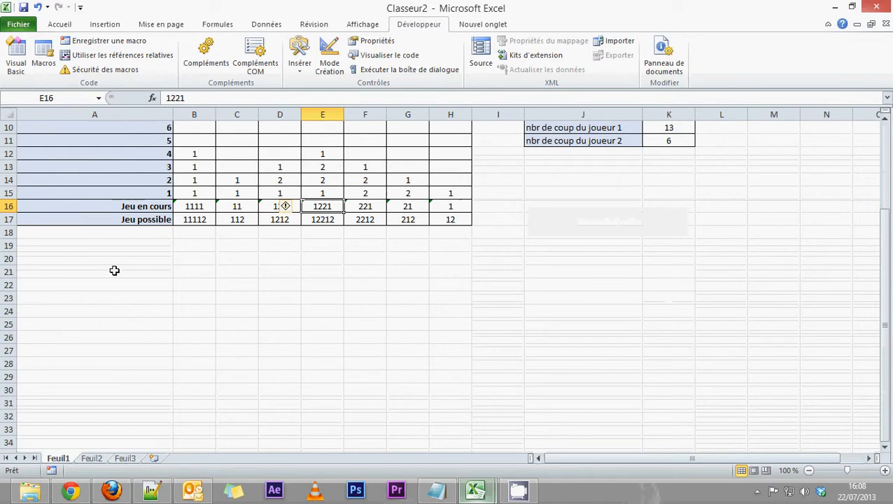
left_click(186, 256)
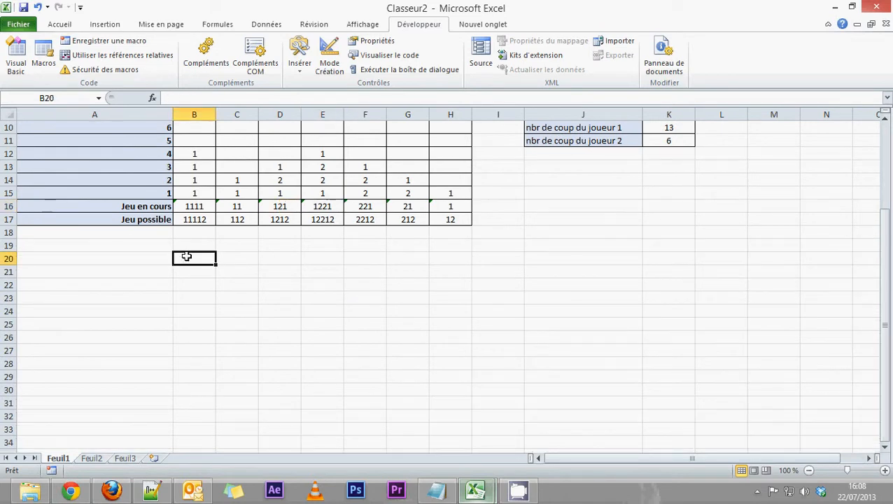
scroll(417, 377, "up", 2)
scroll(418, 376, "down", 2)
type("result")
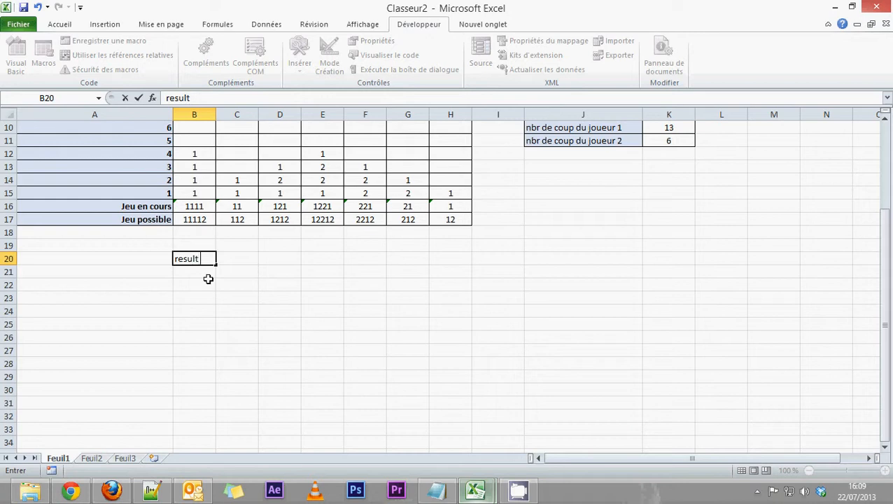
type(" h")
key("Return")
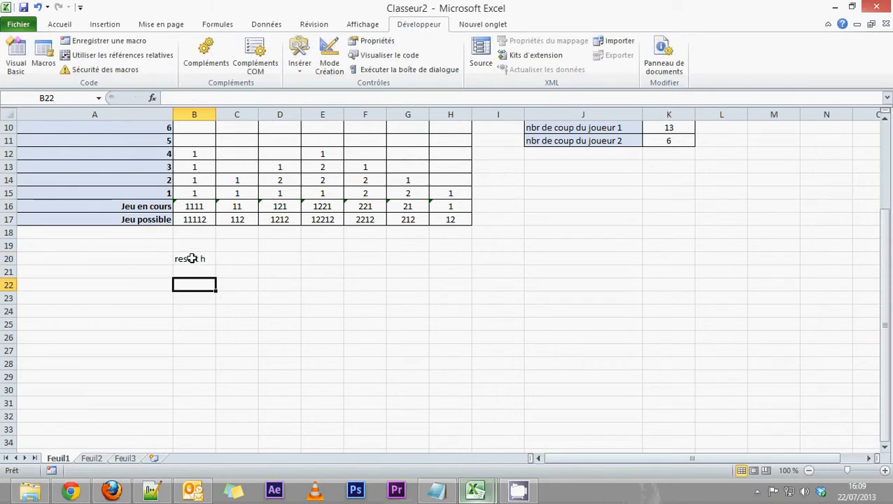
- Enter the label "test j1" in cell C20, beside the "result h" label
left_click(192, 256)
left_click(238, 260)
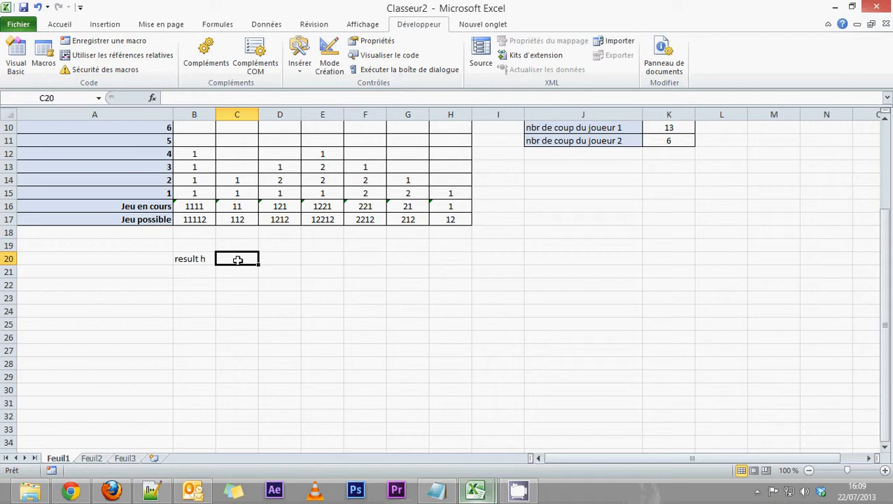
type("tes")
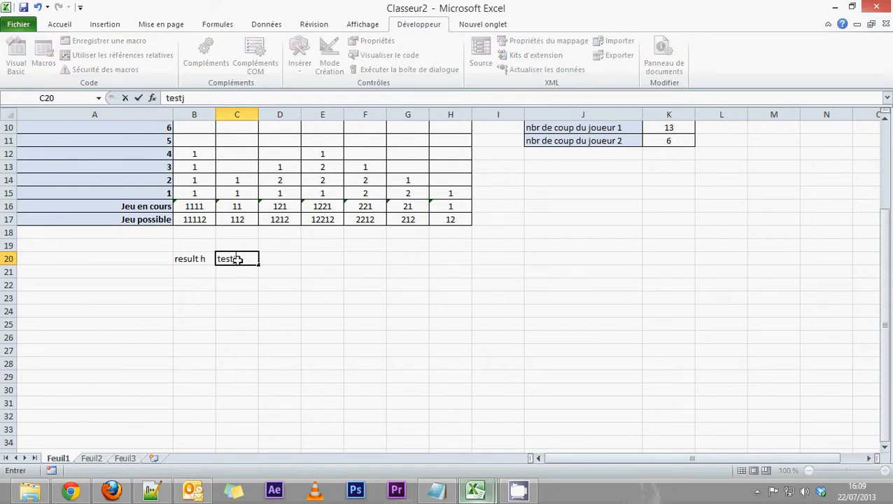
type("t j1")
scroll(238, 259, "up", 3)
scroll(270, 287, "down", 3)
- Enter the label "test j2" in cell D20, beside the "test j1" label
left_click(280, 248)
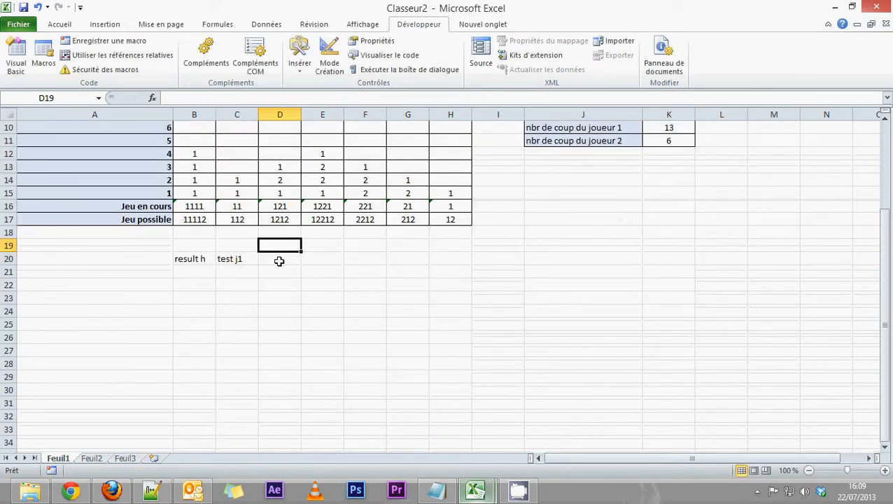
left_click(278, 261)
type("test")
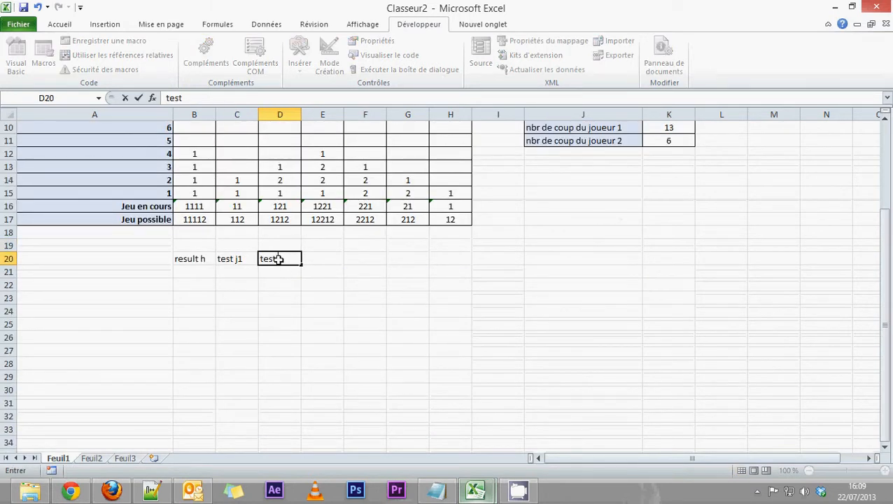
type(" j2")
- Enter the labels "resul v" in E20, "test j1" in F20 and "test j2" in G20
left_click(336, 258)
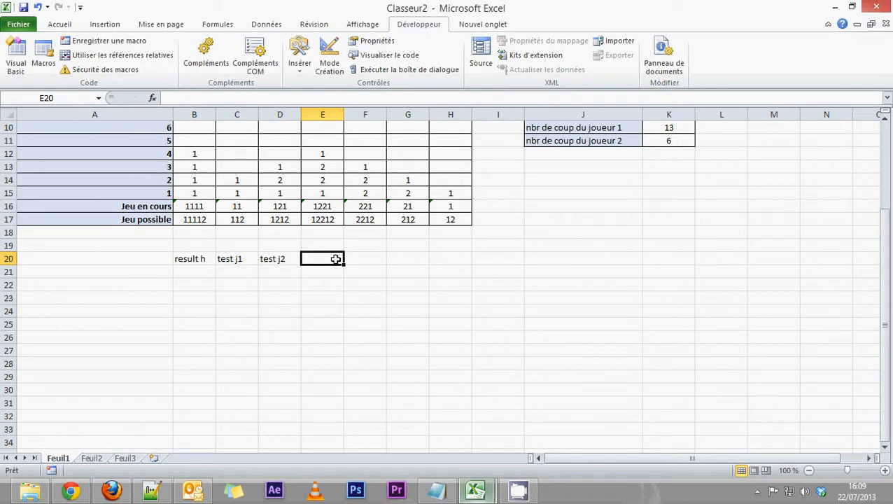
type("resul")
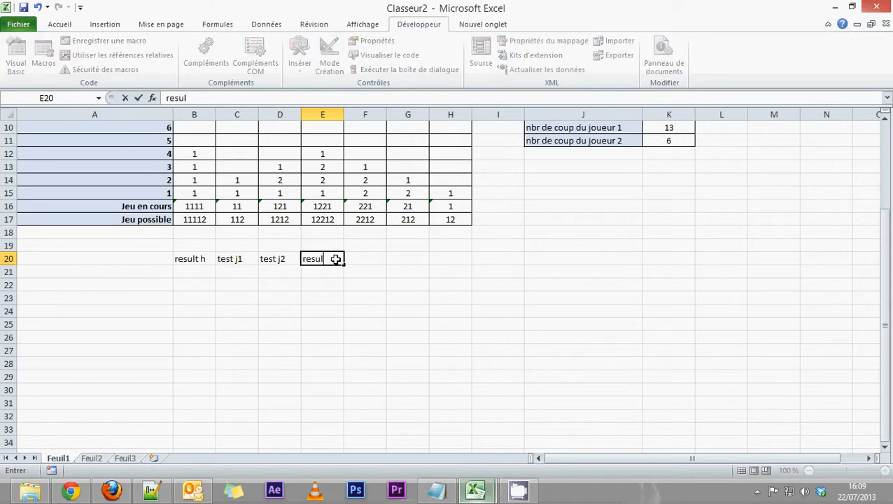
type(" v")
left_click(359, 258)
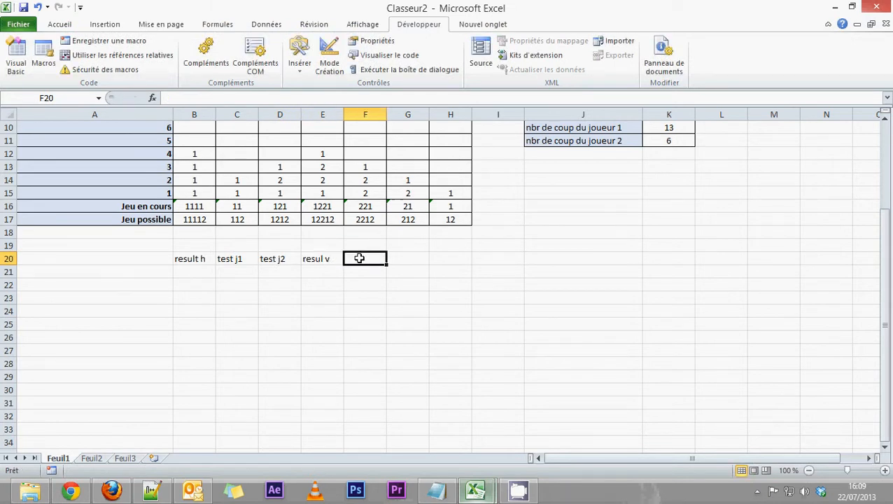
type("test j1")
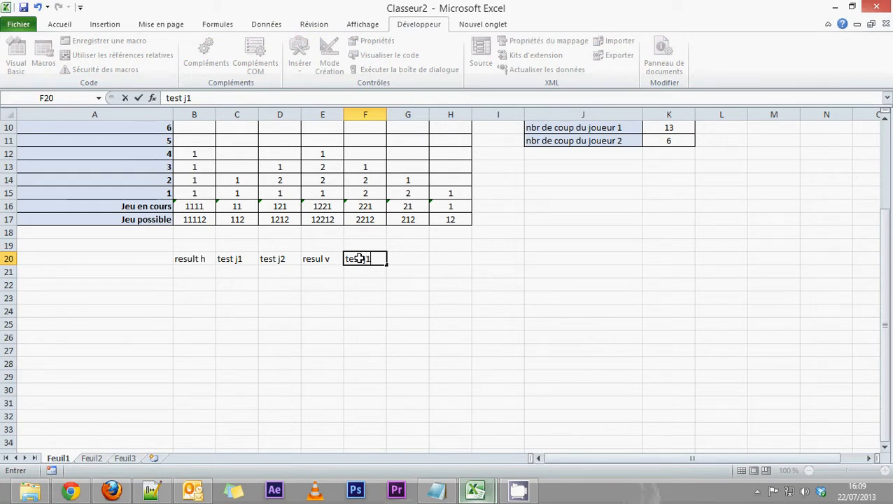
left_click(402, 258)
type("test j")
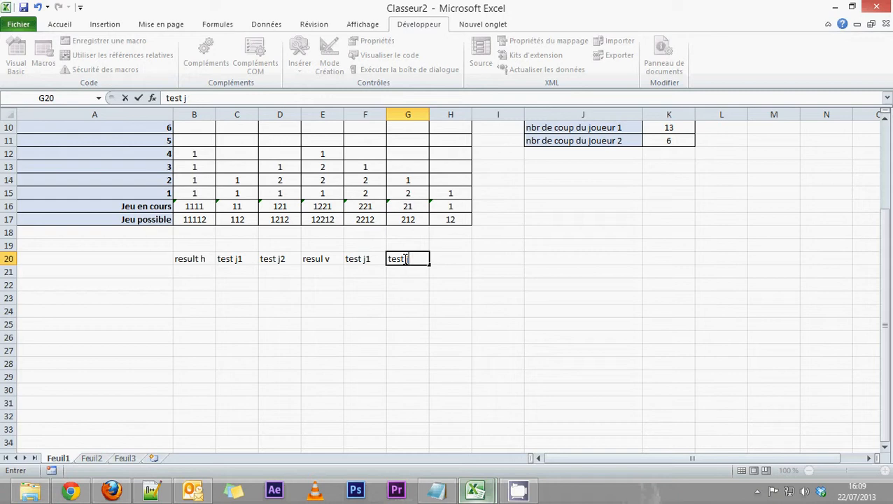
type("2")
key("Return")
- Move the six labels from B20:G20 to M9:R9, in line with the "Joueur actif" row
left_click(308, 258)
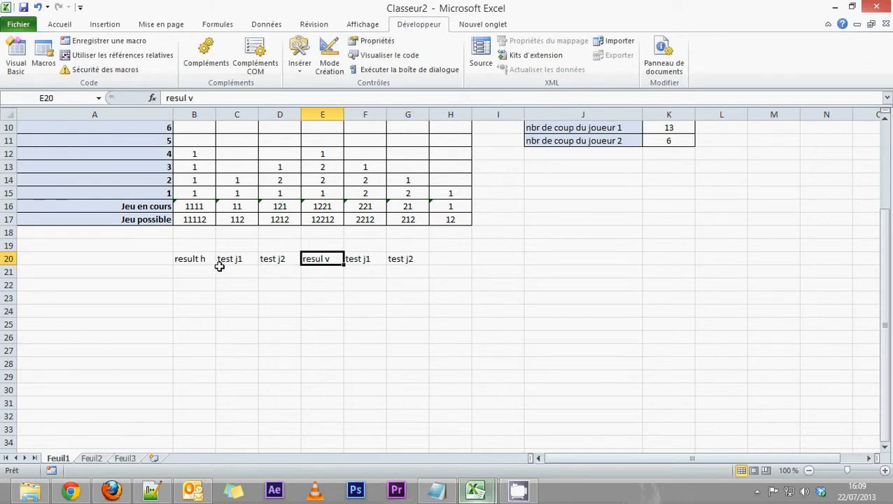
left_click(191, 263)
left_click(306, 260)
left_click_drag(196, 257, 608, 149)
scroll(512, 379, "up", 2)
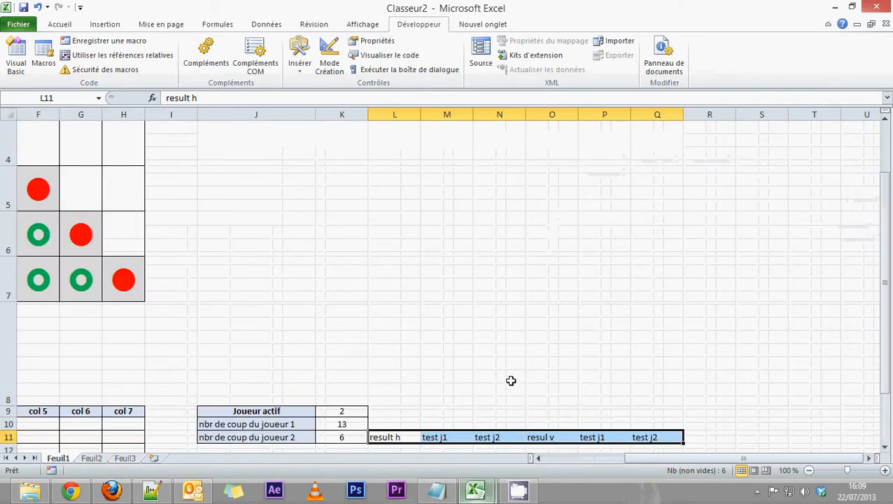
scroll(513, 319, "down", 1)
left_click_drag(516, 311, 566, 285)
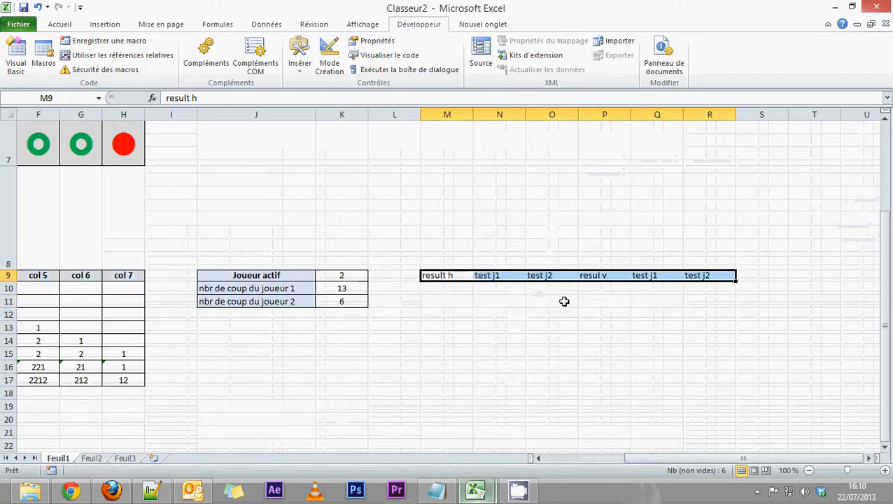
left_click(564, 301)
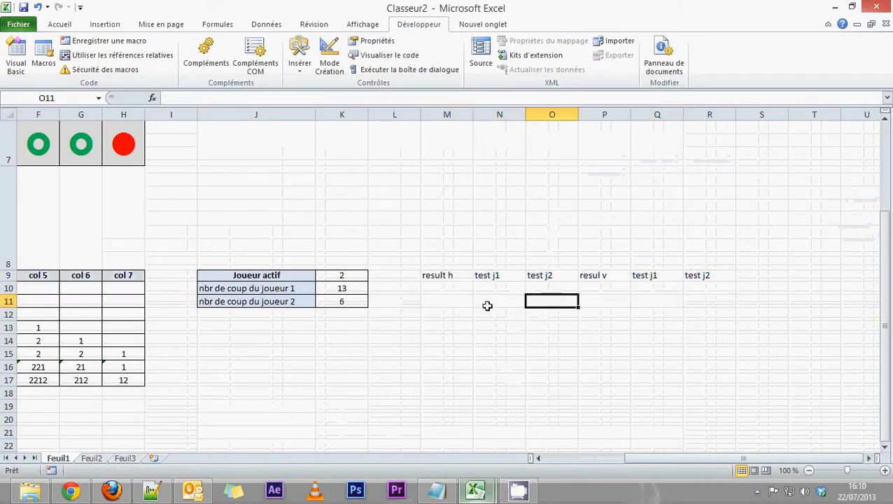
- Apply all borders to the header cells M9:R9
left_click(594, 277)
left_click_drag(451, 276, 691, 275)
left_click(60, 24)
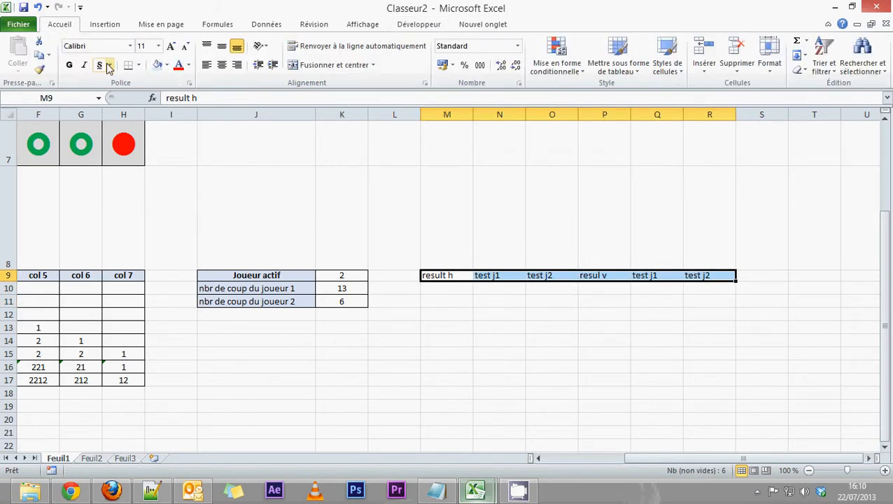
left_click(140, 65)
left_click(174, 169)
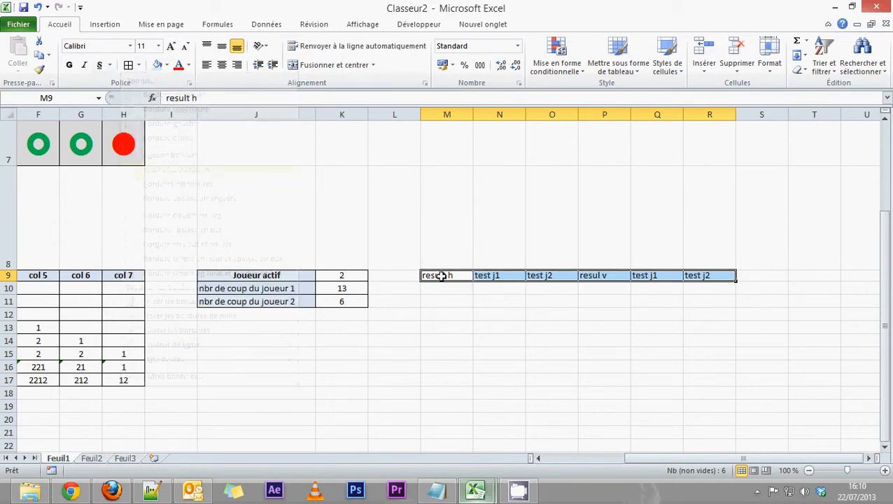
- Give the header cells M9:R9 a light blue fill, centred alignment and bold text
mouse_move(441, 275)
left_mouse_down()
mouse_move(691, 275)
mouse_move(452, 275)
left_mouse_up()
left_click(158, 64)
left_click(704, 325)
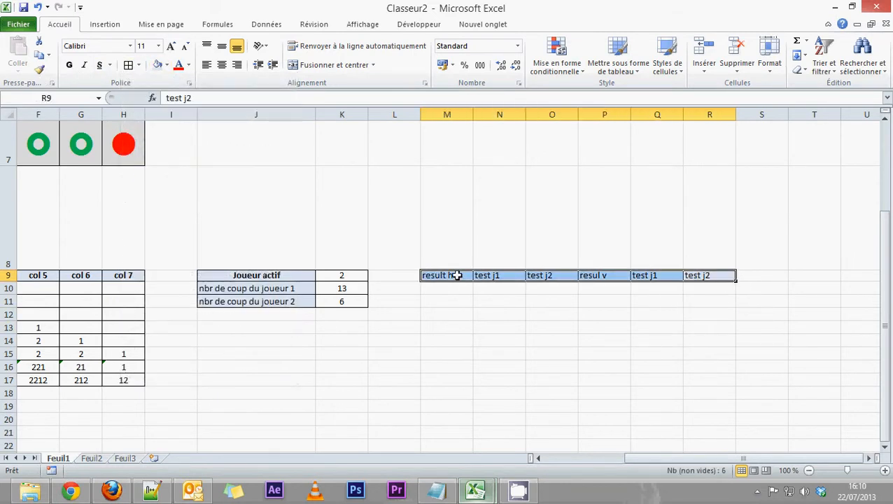
left_click(221, 64)
left_click(69, 64)
left_click(605, 353)
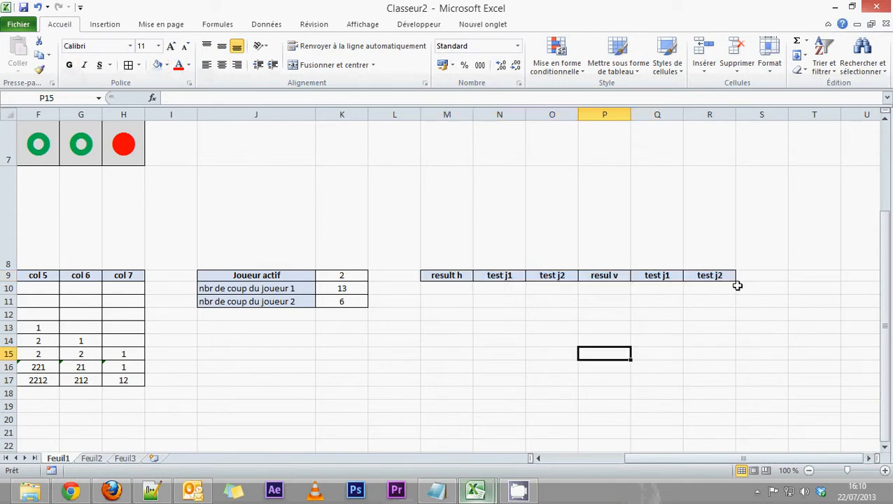
- Enter the header "Result DG" in cell S9
left_click(761, 280)
type("Resulty")
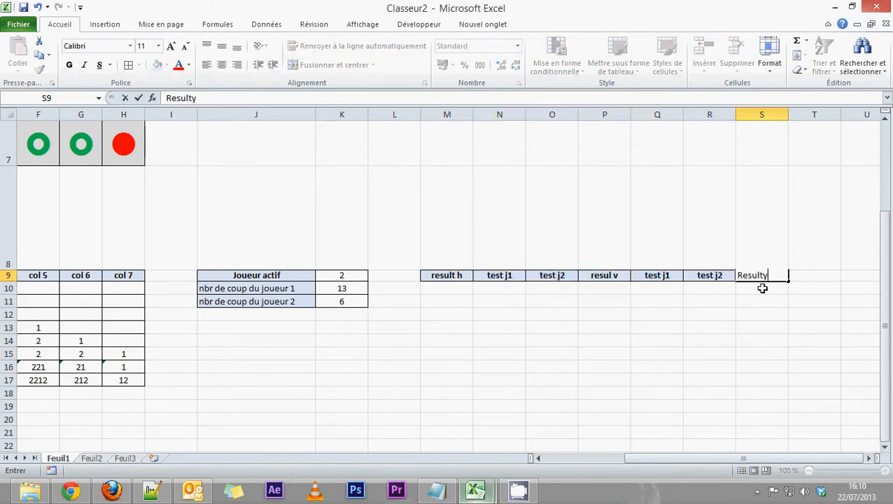
key("BackSpace")
type(" DG")
key("Return")
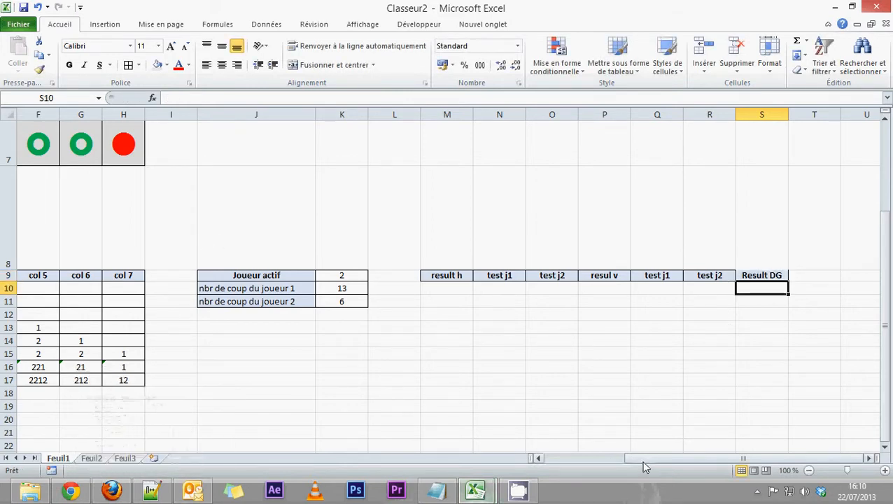
- Enter the headers "test j1" in T9 and "test j2" in U9, beside "Result DG"
left_click(611, 464)
scroll(279, 243, "up", 2)
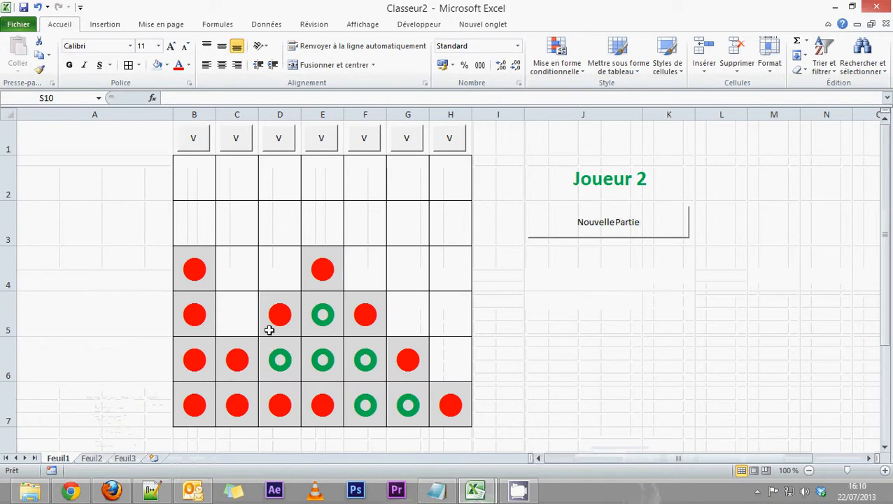
left_click_drag(624, 463, 675, 434)
scroll(676, 433, "down", 2)
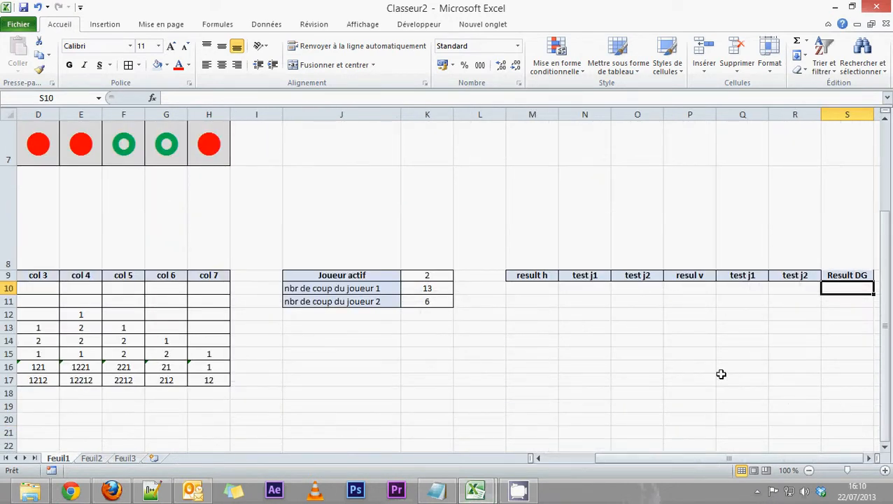
left_click(870, 457)
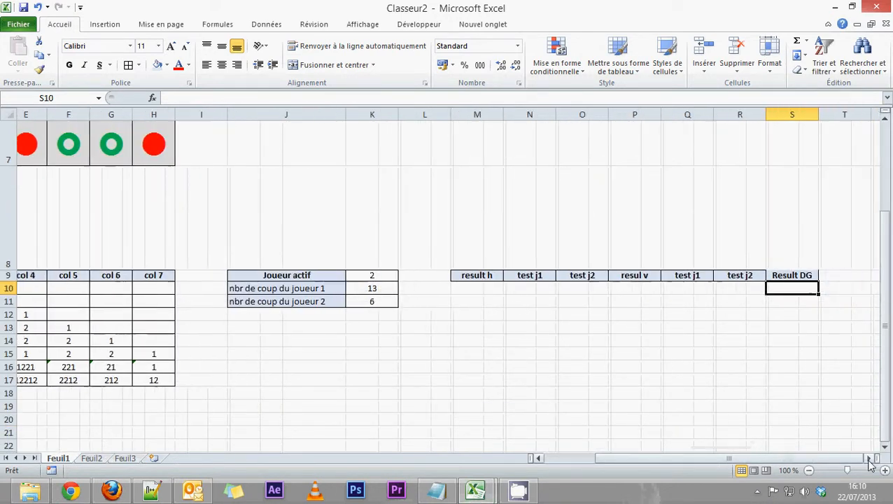
left_click(621, 279)
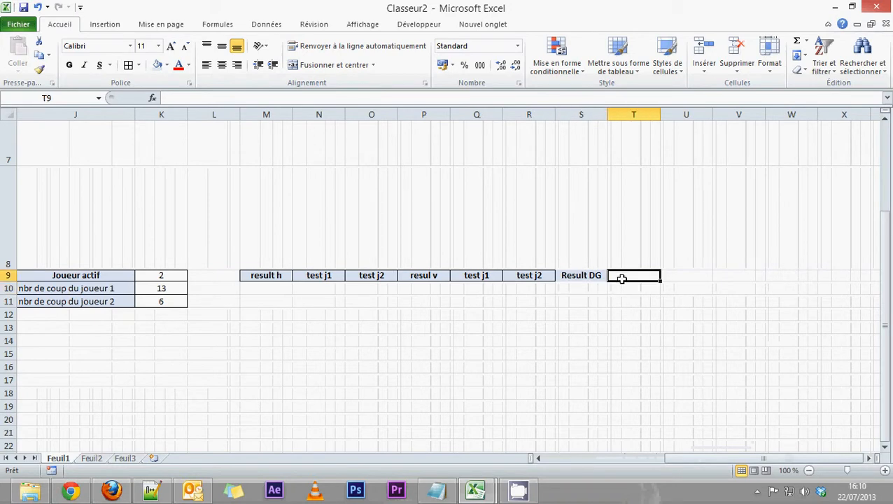
type("test j1")
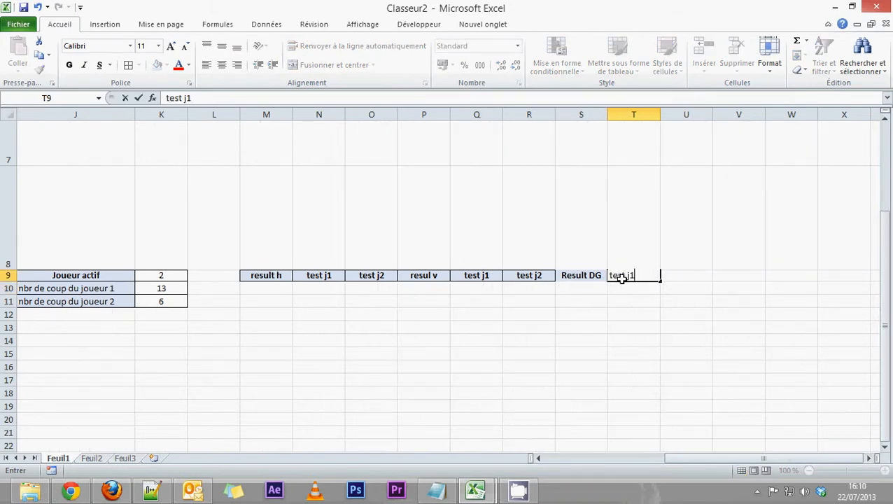
key("Return")
left_click(675, 274)
type("te")
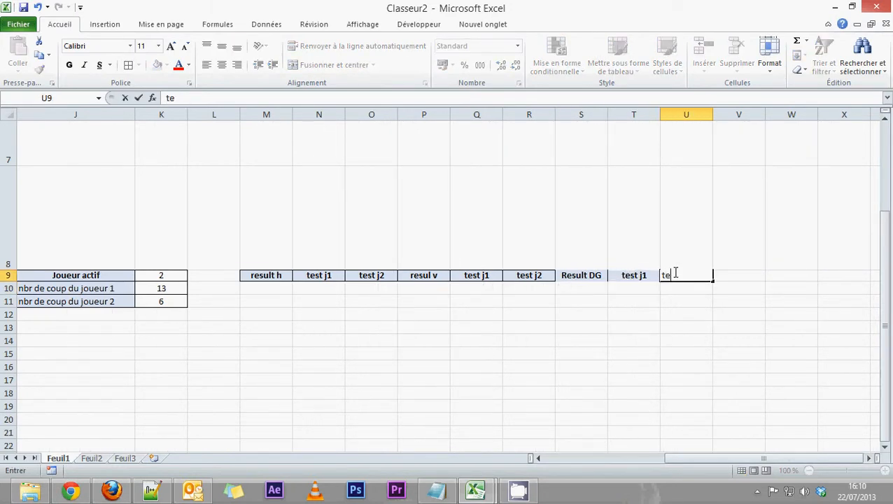
type("st j2")
key("Return")
- Enter "Resilt" in V9 and correct the vertical result header in P9 to "result v"
left_click(721, 278)
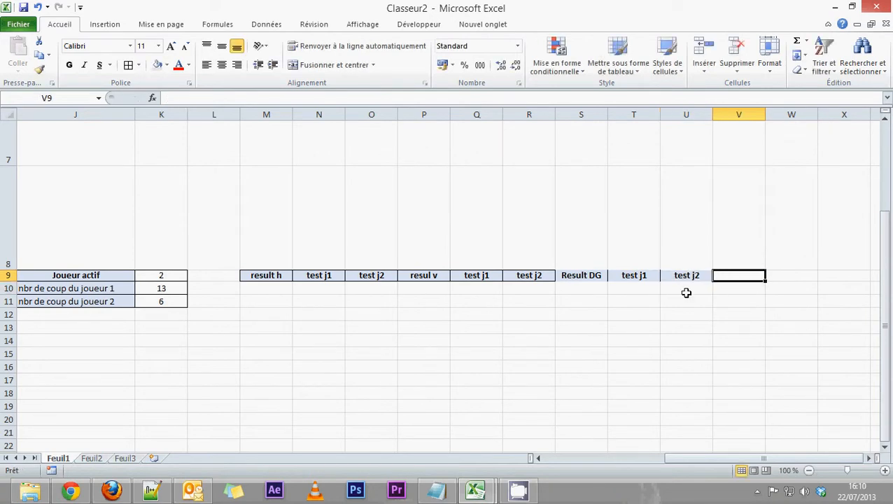
type("Resilt")
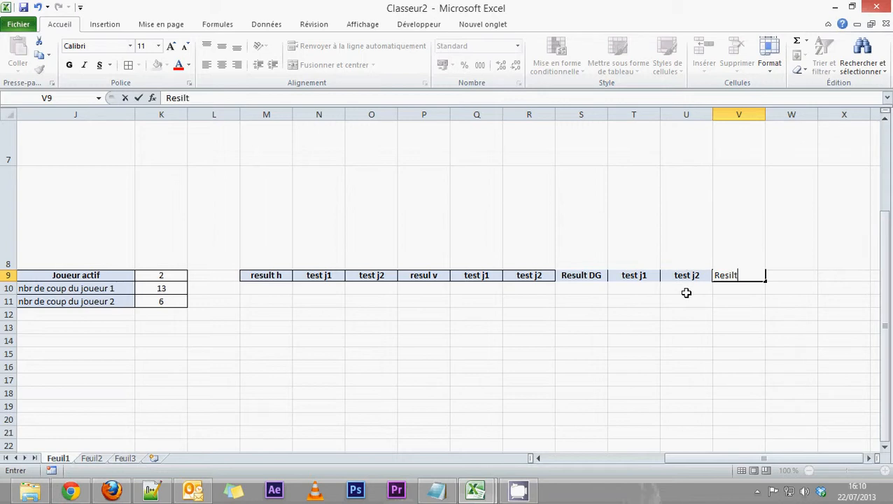
left_click(432, 276)
left_click(454, 313)
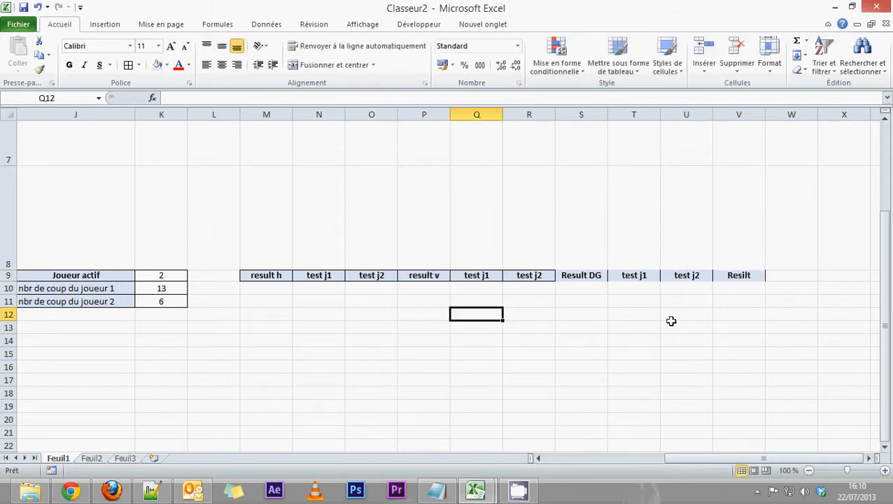
- Correct and complete the header in V9 so it reads "Result DD"
left_click(746, 278)
key("BackSpace")
type("u")
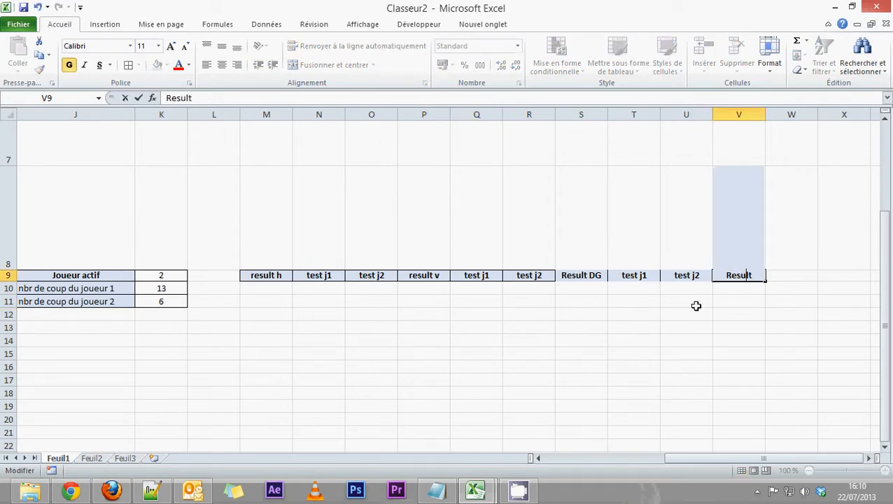
double_click(752, 275)
left_click(753, 275)
type("DD")
left_click(782, 265)
- Enter the headers "test j1" in W9 and "test j2" in X9, beside "Result DD"
left_click(773, 275)
type("t")
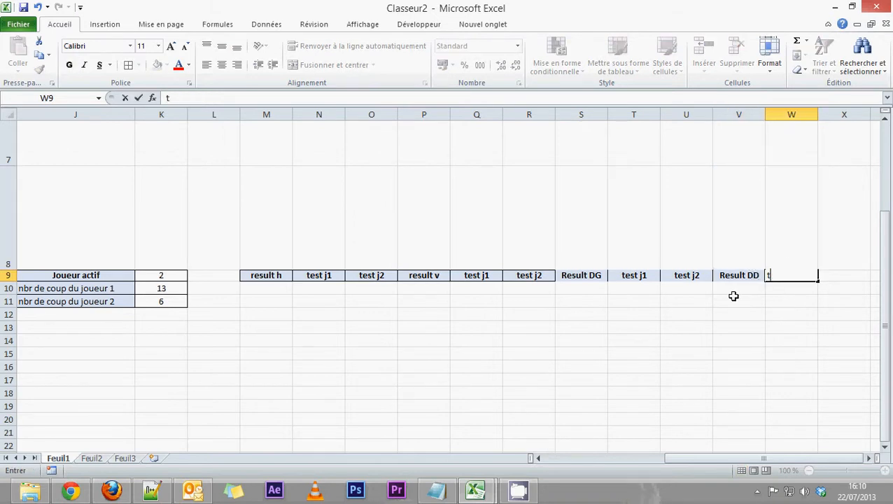
type("est j1")
key("Tab")
type("test")
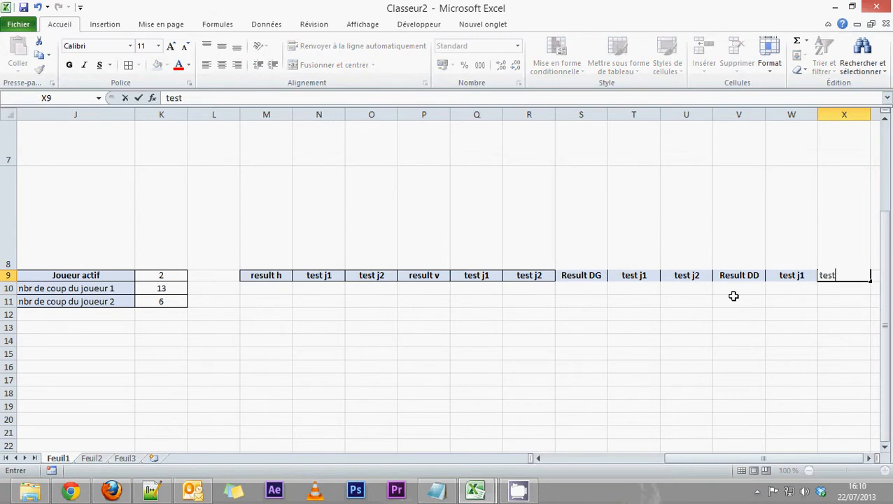
type(" j2")
key("Return")
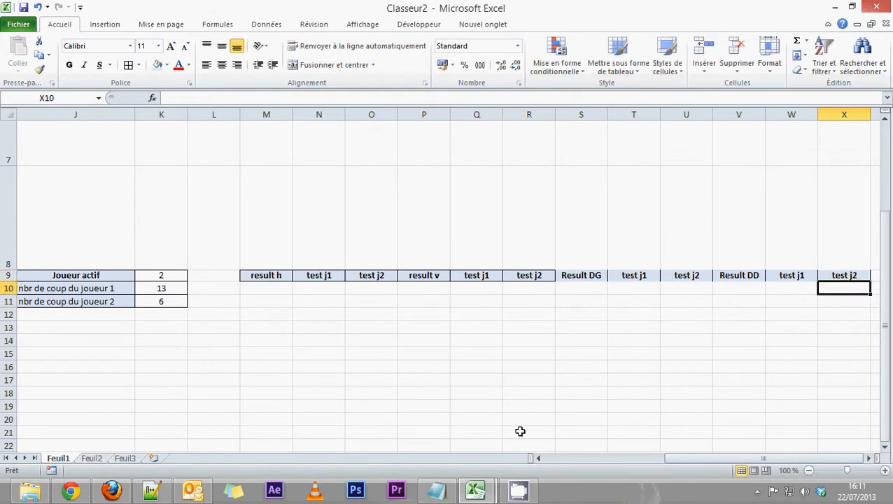
- Apply all borders to the "result h" cells M10:M15 and their player test cells N10:O15
left_click(264, 288)
scroll(265, 288, "down", 1)
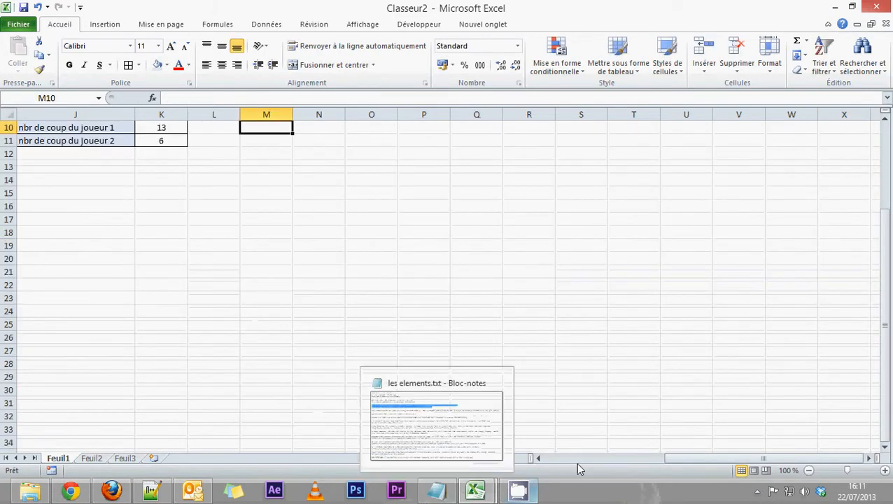
left_click_drag(677, 458, 514, 457)
scroll(712, 360, "up", 2)
scroll(717, 370, "down", 1)
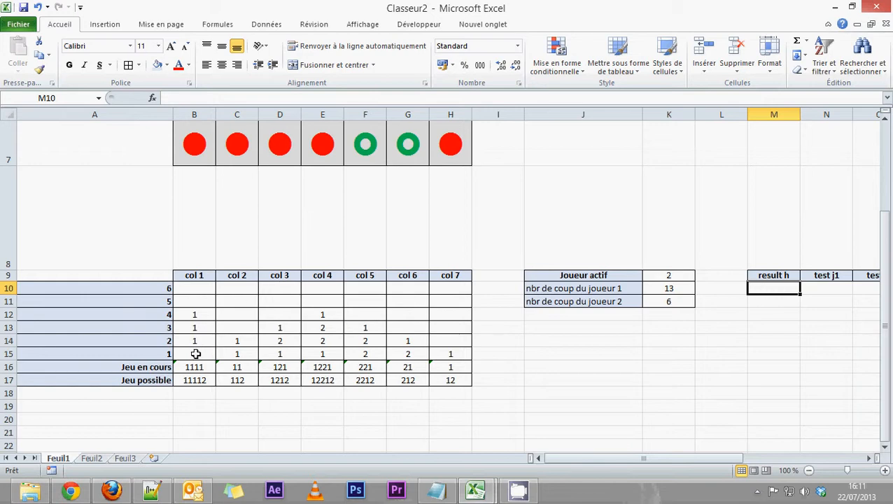
left_click_drag(195, 354, 438, 354)
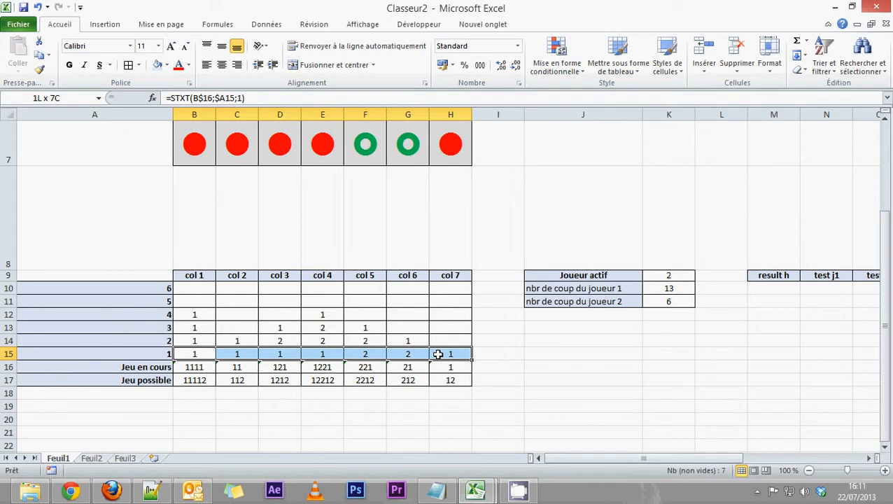
left_click_drag(773, 289, 770, 354)
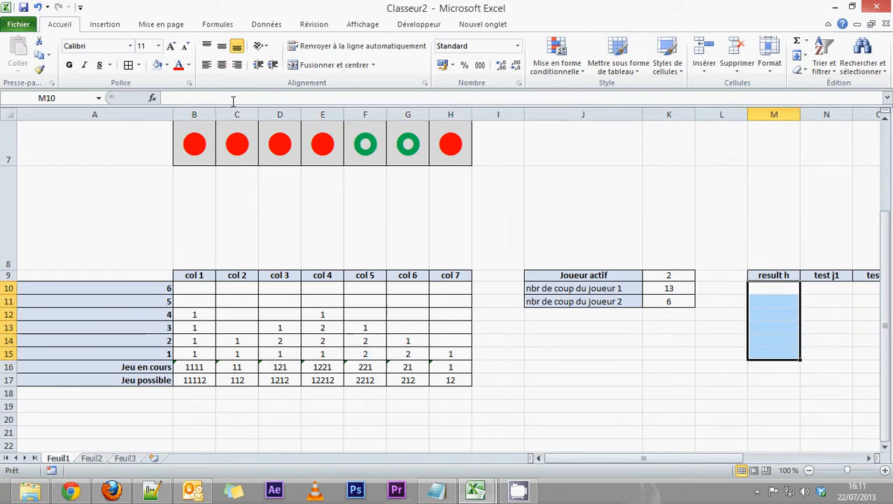
left_click_drag(862, 290, 812, 354)
left_click(129, 67)
scroll(651, 381, "right", 3)
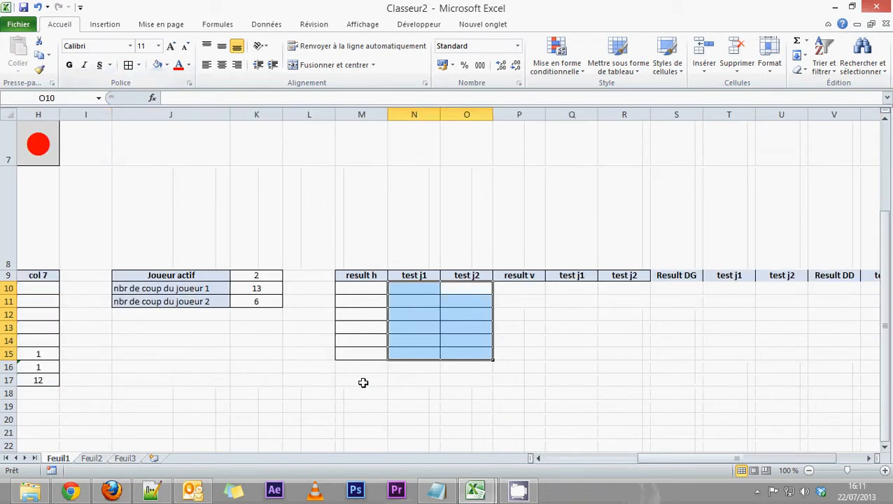
- Apply all borders to N16:O16, directly below the "result h" player test columns
left_click(365, 379)
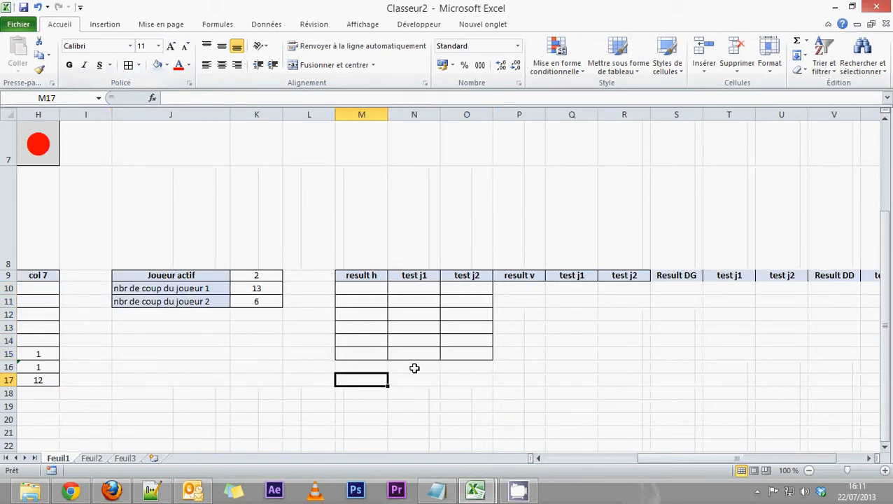
left_click_drag(414, 368, 465, 367)
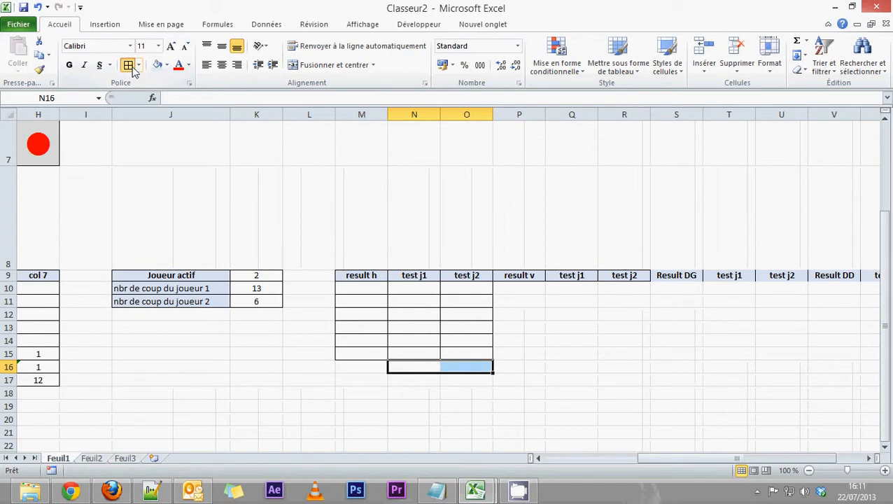
left_click(131, 68)
left_click(413, 366)
left_click(380, 364)
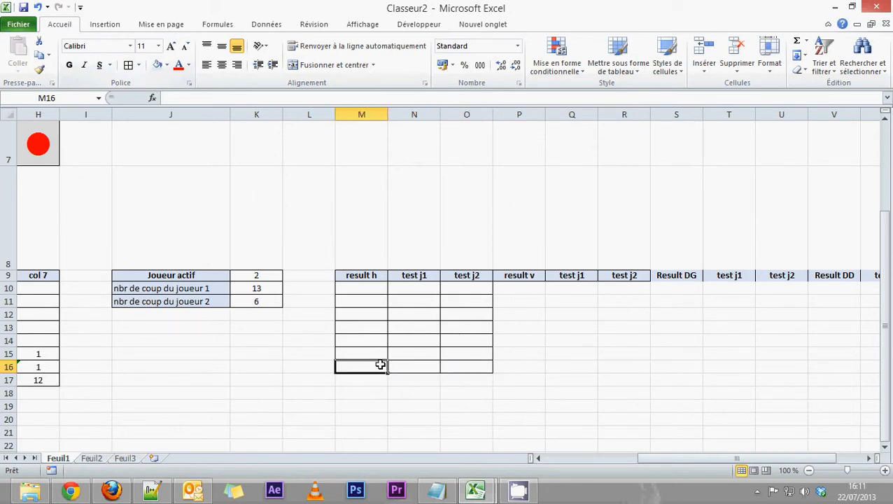
left_click(420, 366)
left_click(448, 366)
left_click(434, 367)
left_click(465, 367)
left_click(434, 366)
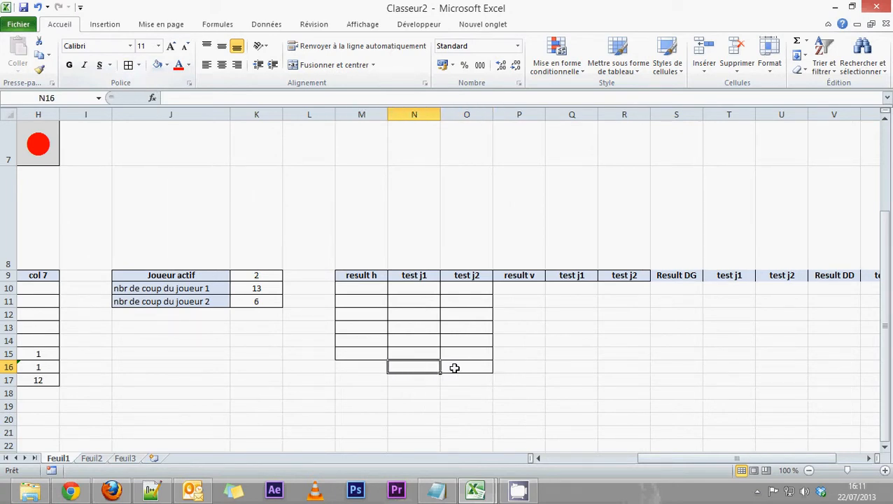
- Fill cells N16:O16 below the horizontal test columns with a light olive green theme colour
left_click_drag(454, 368, 420, 367)
left_click(157, 65)
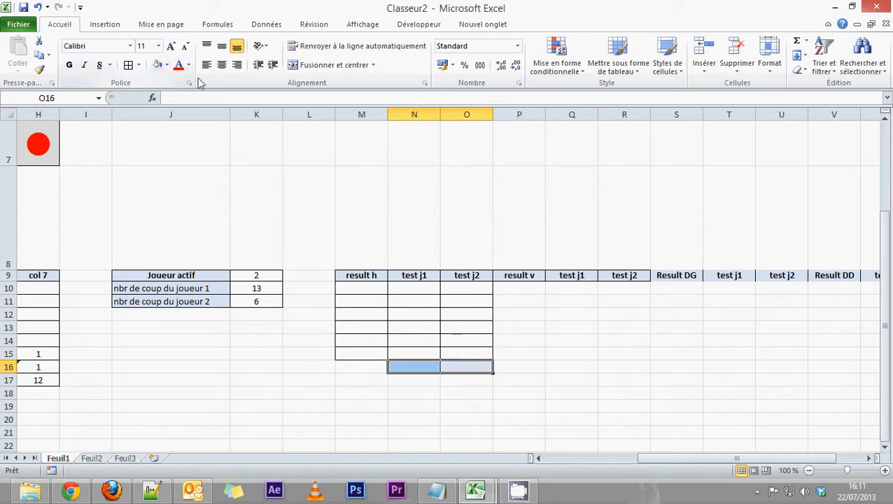
left_click(166, 65)
left_click(224, 105)
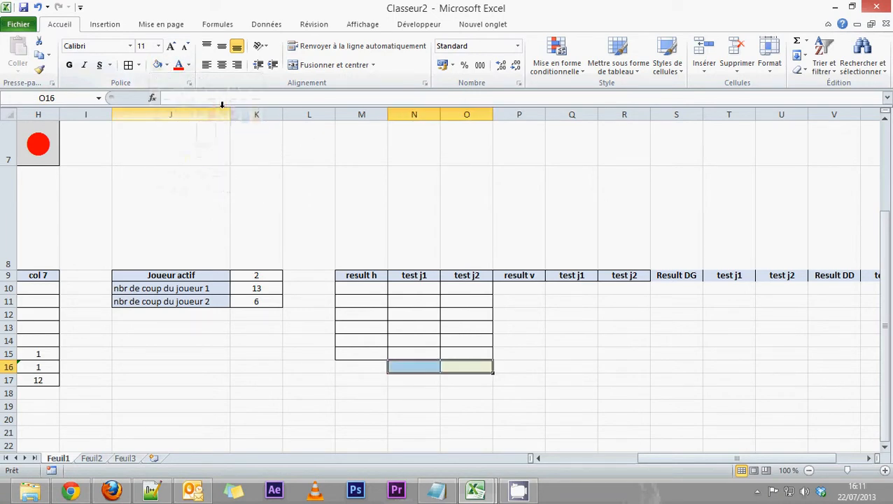
left_click(167, 65)
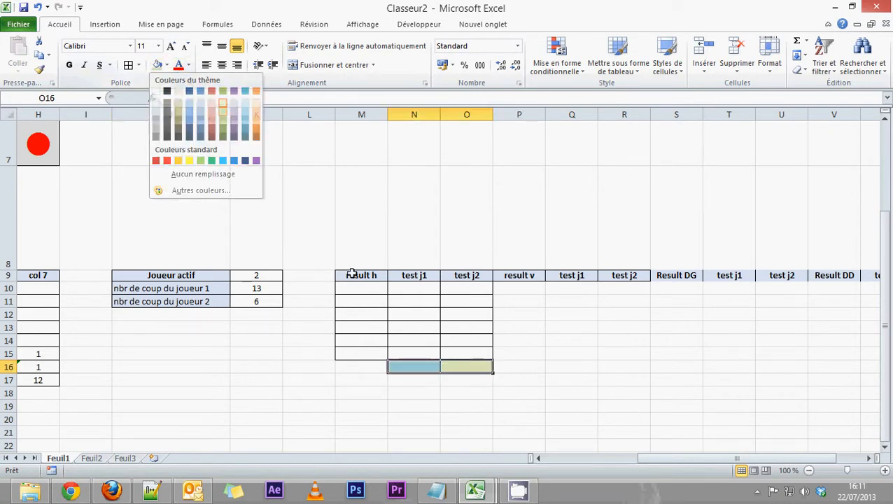
left_click(417, 383)
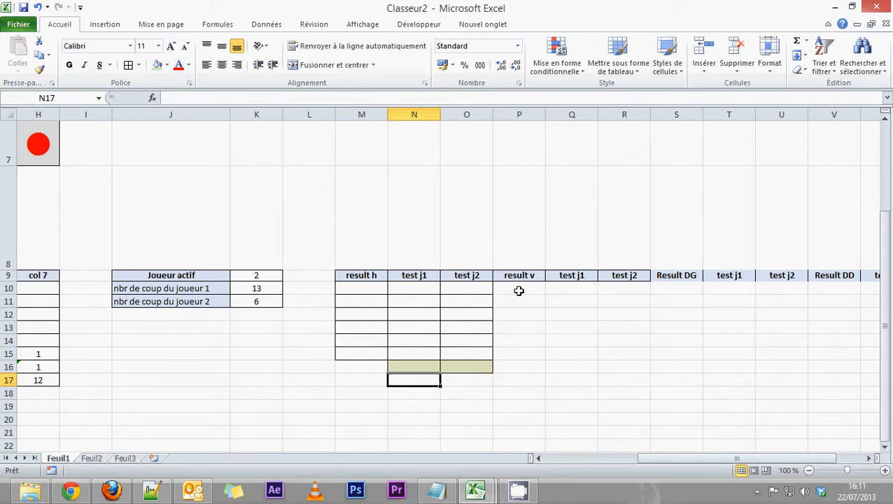
- Apply all borders to the "result v" cells P10:P16 and their player test cells Q10:R16
left_click_drag(684, 463, 550, 458)
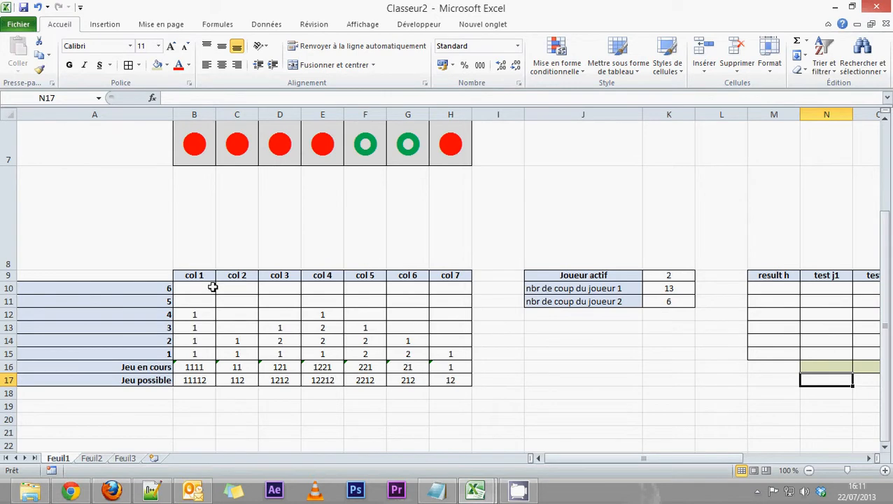
left_click_drag(723, 459, 790, 466)
left_click_drag(562, 284, 564, 367)
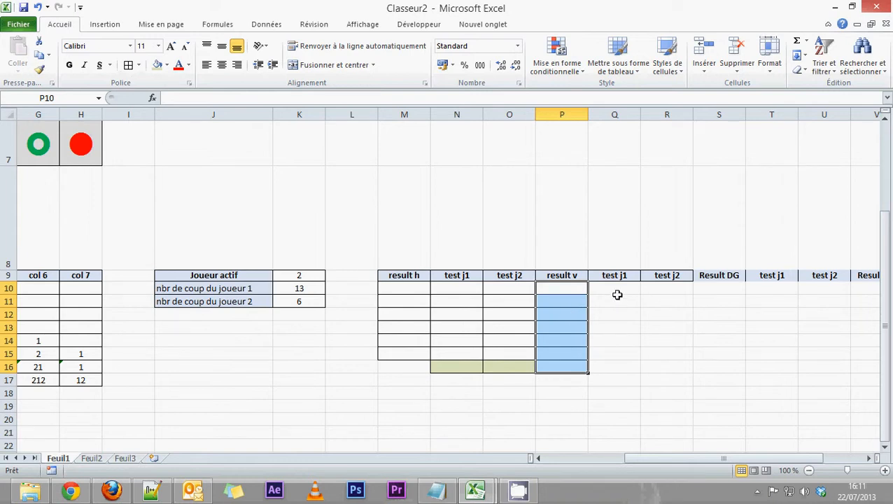
left_click_drag(616, 295, 663, 363)
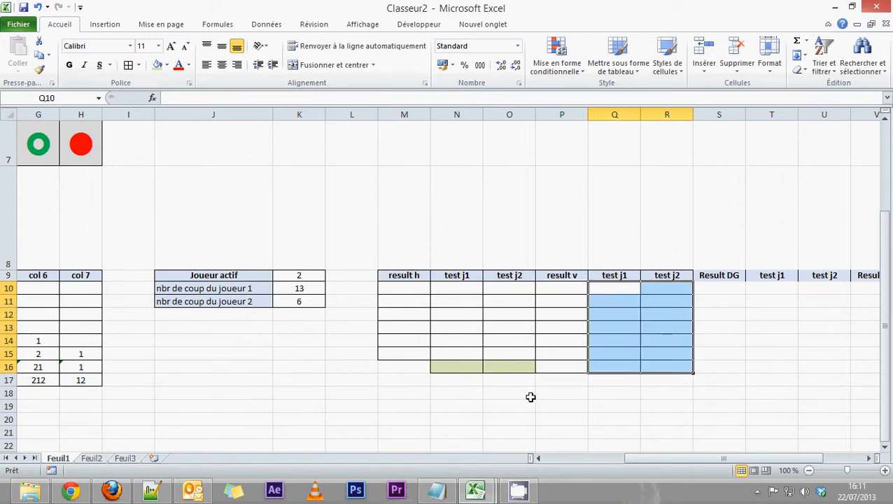
- Give Q17:R17 below the vertical test columns all borders and the same light olive green fill
left_click_drag(598, 385, 648, 378)
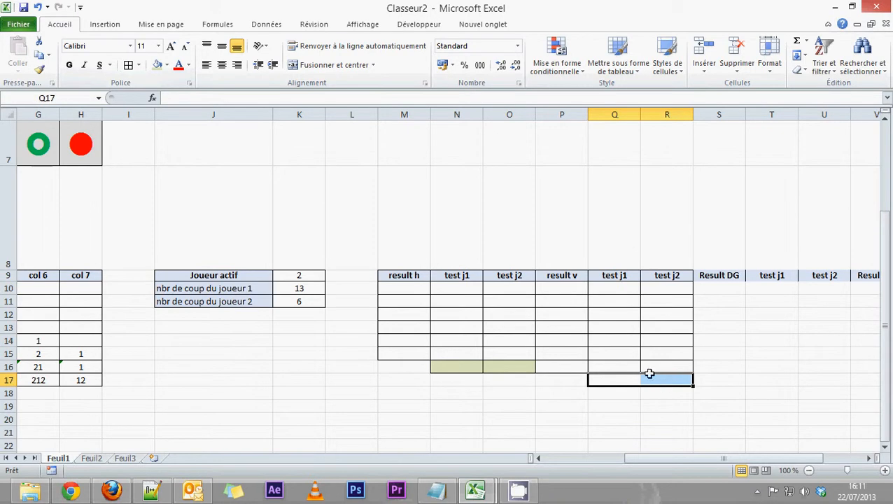
left_click(128, 65)
left_click(158, 65)
left_click(601, 406)
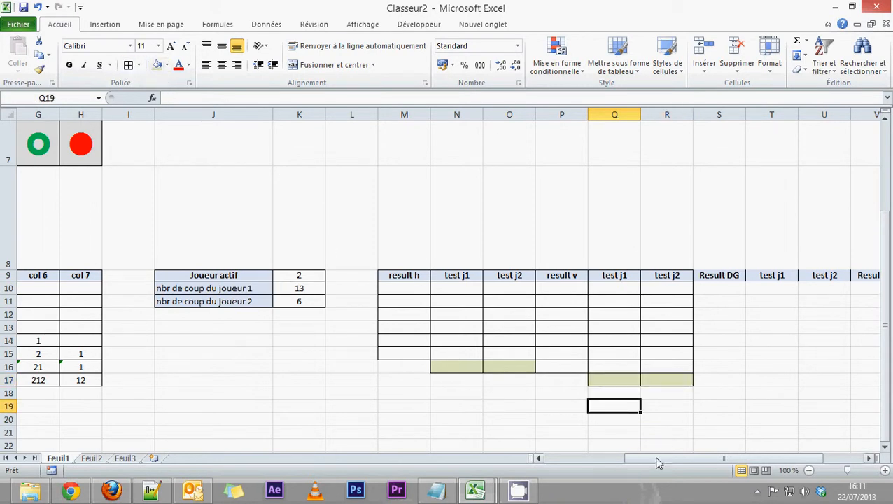
- Apply all borders to the "Result DG" block S9:U17, including its two player test columns
left_click_drag(658, 461, 699, 461)
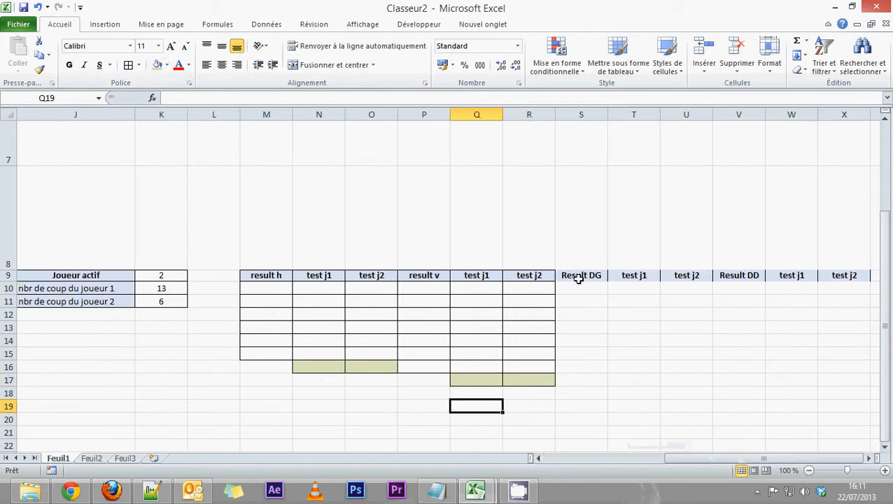
left_click_drag(578, 278, 682, 376)
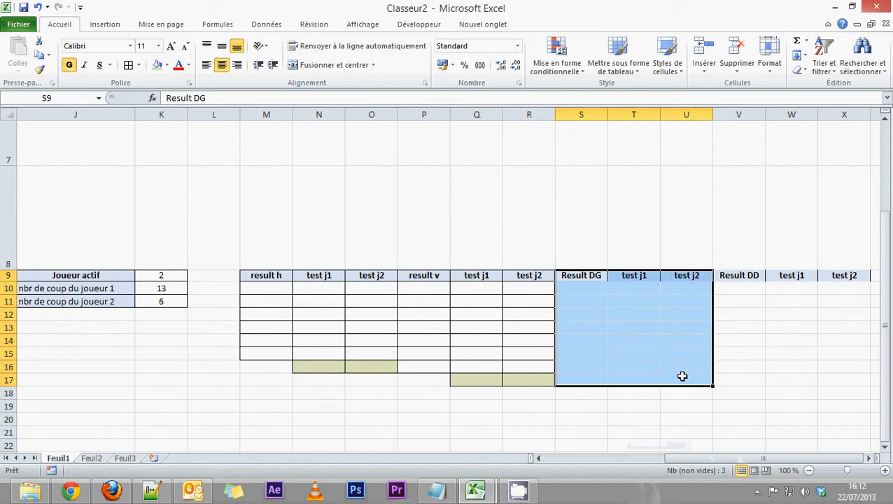
left_click(128, 65)
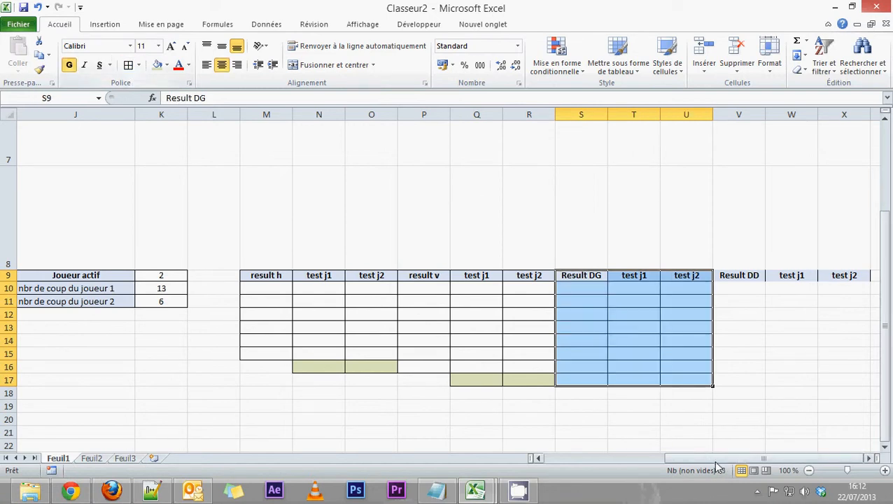
- Examine the possible four-in-a-row diagonals on the game board and the number grid below it
left_click_drag(713, 460, 561, 461)
scroll(348, 294, "up", 2)
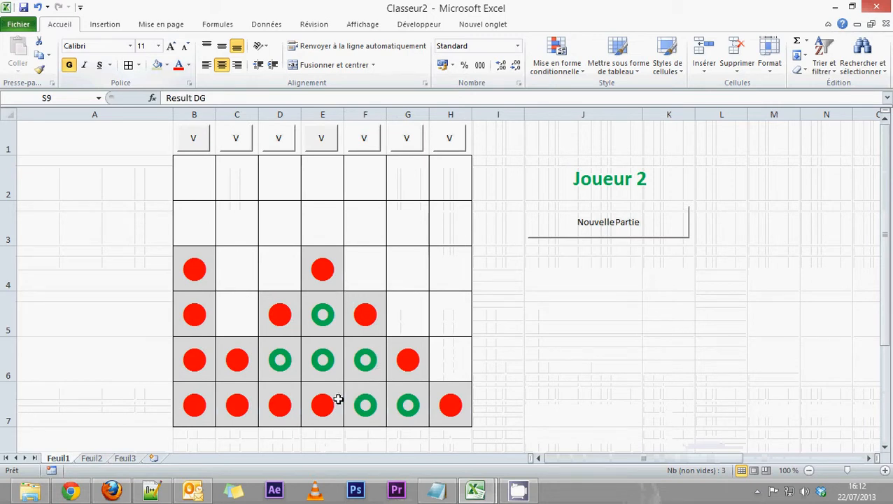
left_click_drag(339, 399, 421, 309)
left_click(449, 269)
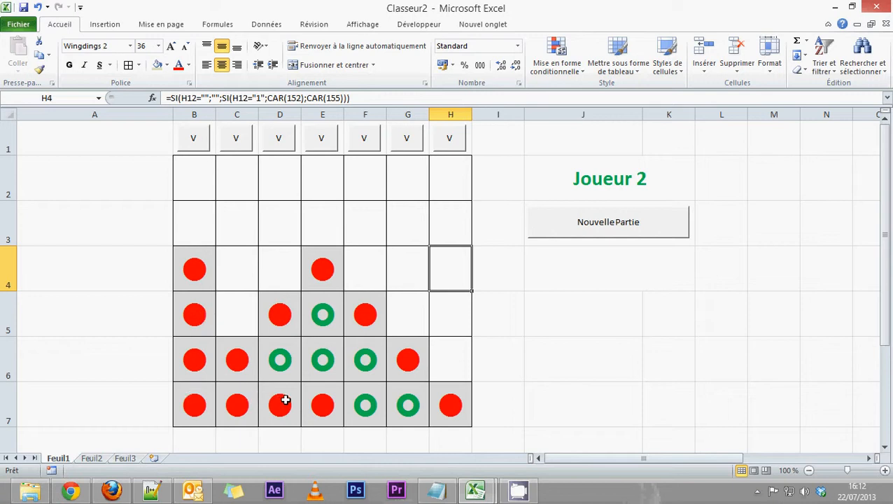
scroll(319, 422, "down", 4)
scroll(416, 425, "up", 2)
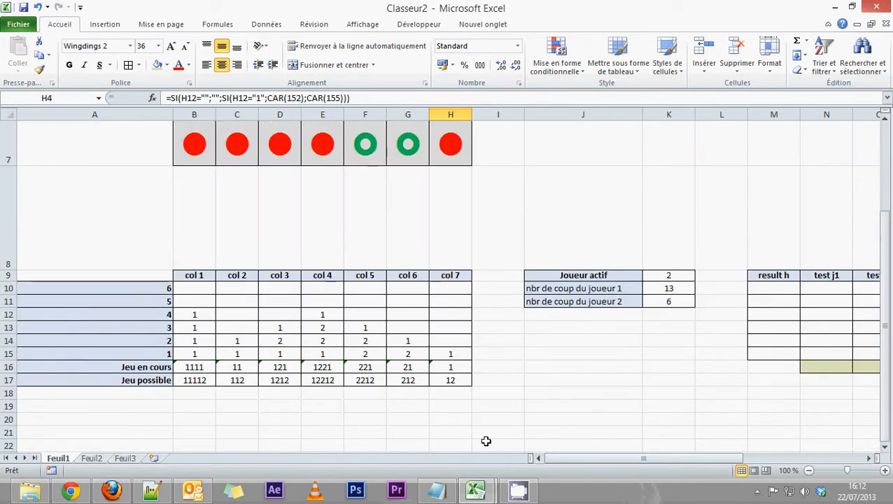
- Remove the borders from S16:U17 so the "Result DG" block ends at row 15
left_click_drag(591, 462, 728, 462)
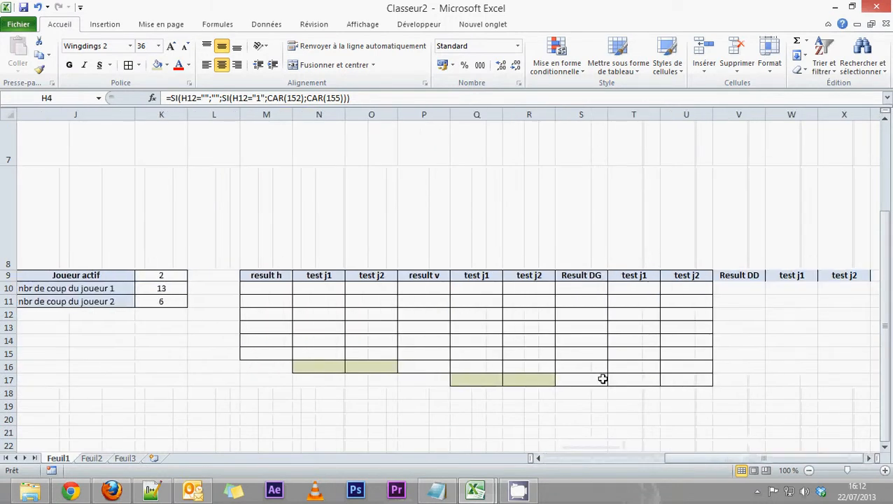
left_click_drag(578, 365, 682, 391)
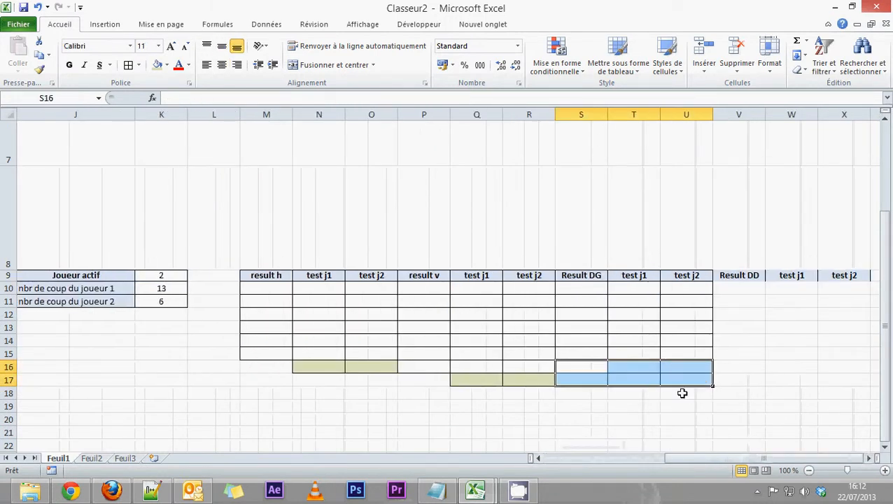
left_click(804, 75)
left_click(761, 58)
left_click(736, 221)
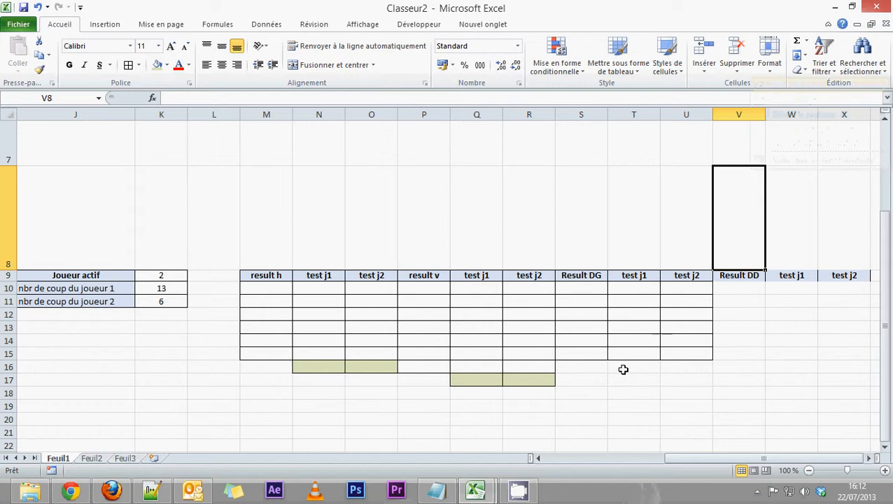
- Give T16:U16 below the "Result DG" test columns all borders and the light olive green fill
left_click_drag(577, 289, 579, 354)
left_click_drag(632, 367, 684, 365)
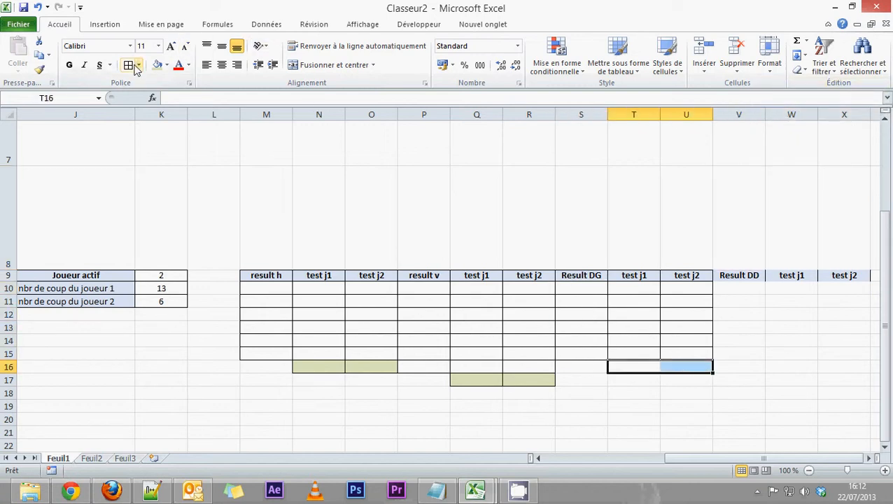
left_click(158, 64)
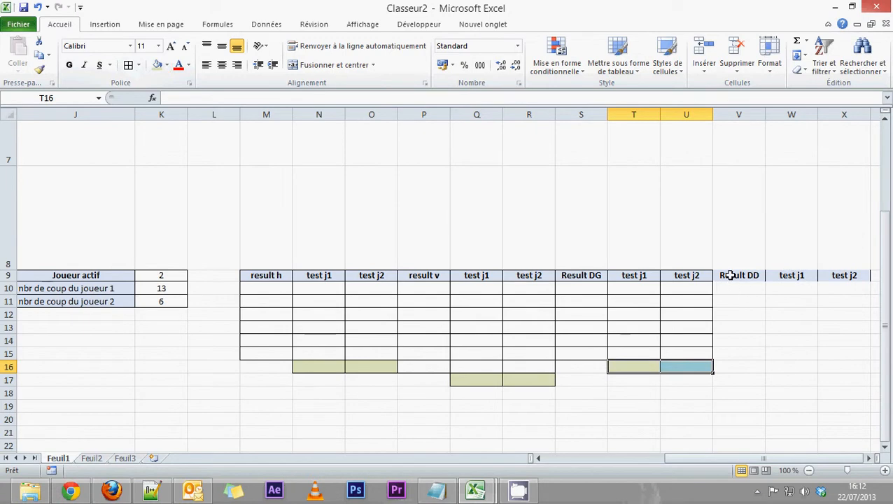
- Apply all borders to the "Result DD" block V9:X15 and add bordered, light olive green cells in W16:X16
left_click_drag(730, 275, 787, 365)
left_click(126, 65)
left_click(157, 65)
left_click(527, 392)
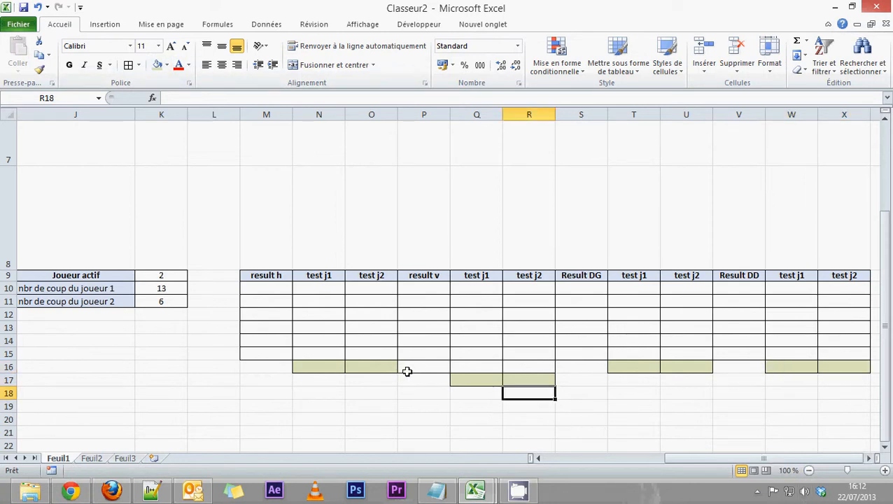
left_click_drag(806, 458, 806, 460)
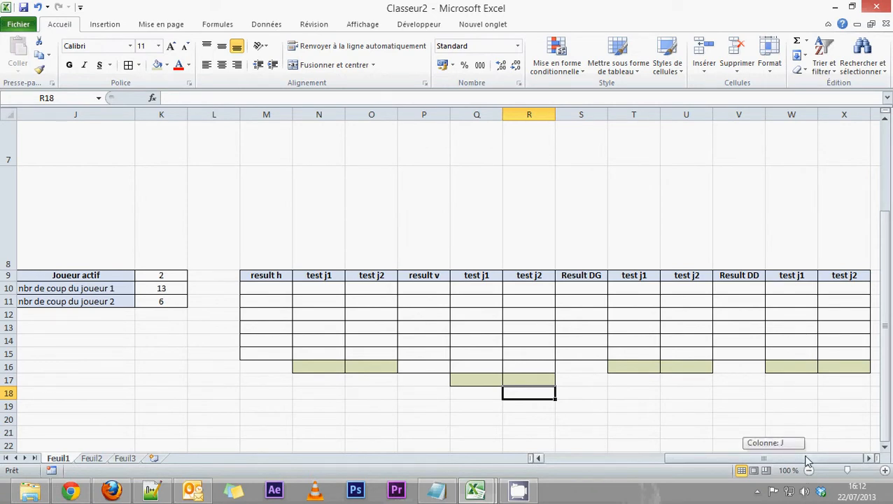
left_click_drag(805, 460, 451, 460)
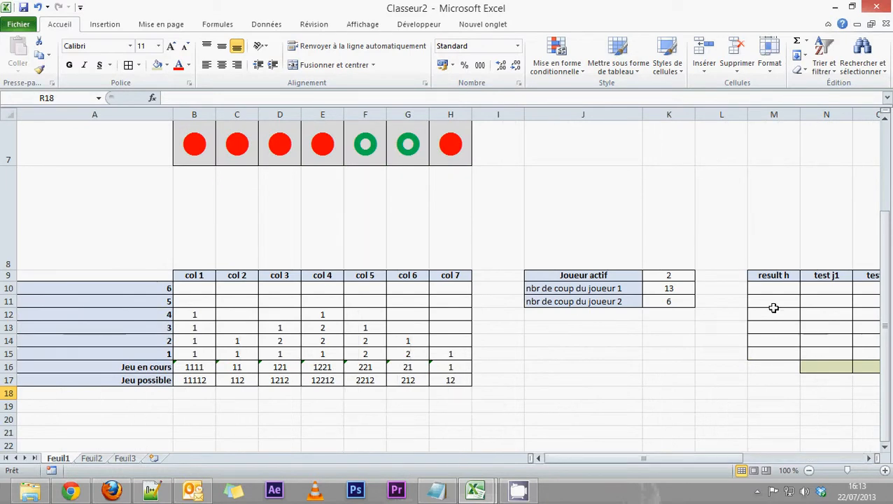
left_click(763, 286)
left_click_drag(705, 459, 762, 457)
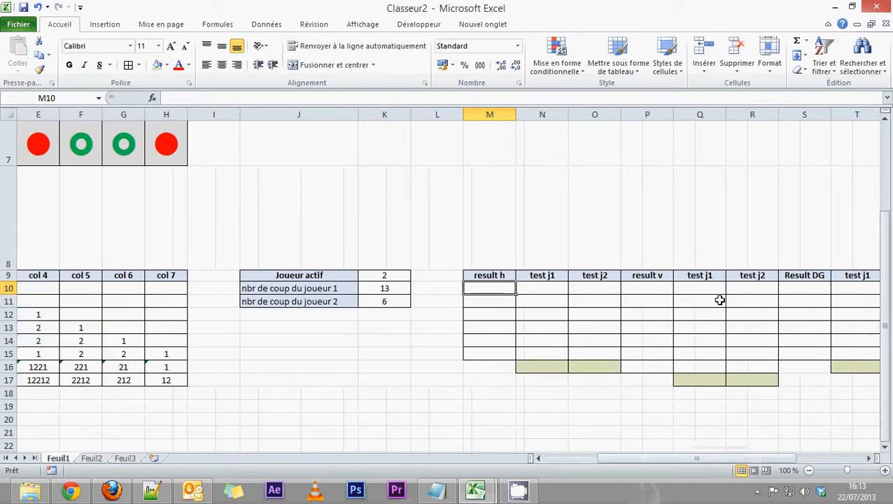
left_click(642, 285)
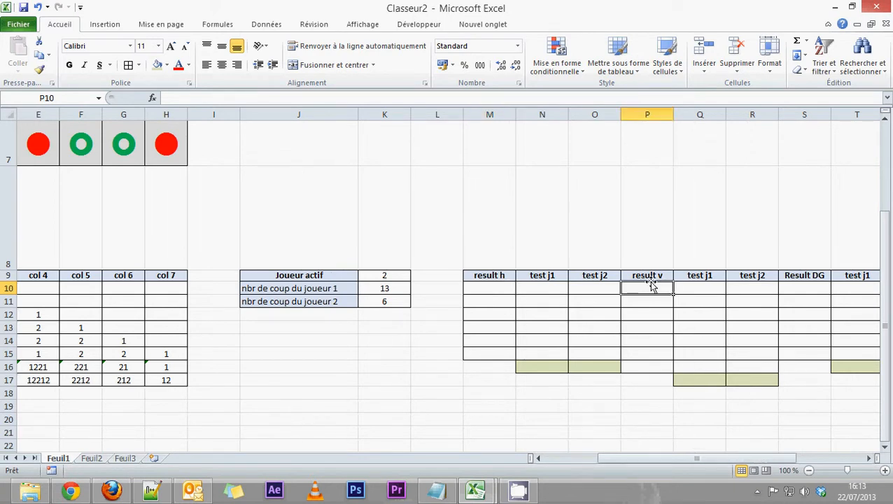
type("=")
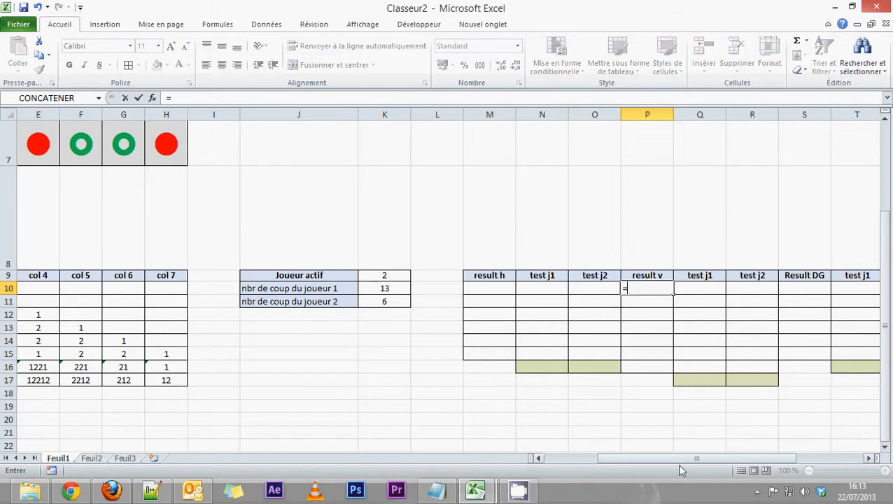
left_click_drag(677, 458, 613, 459)
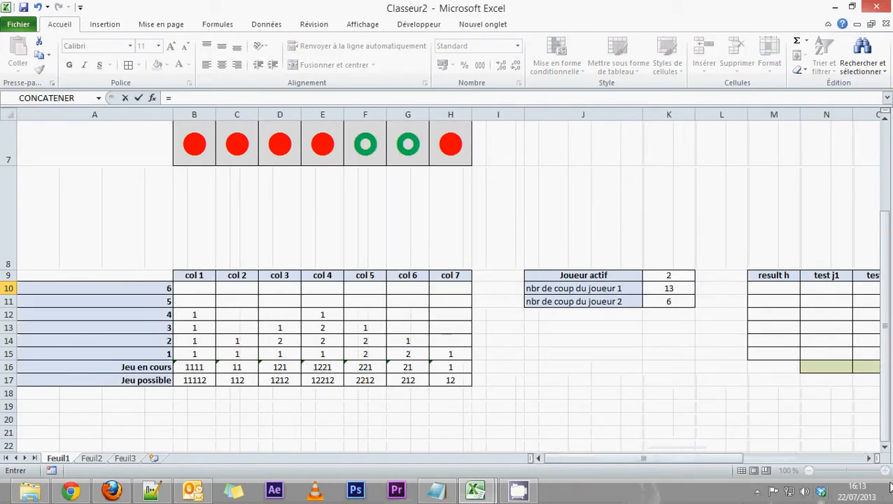
key("Escape")
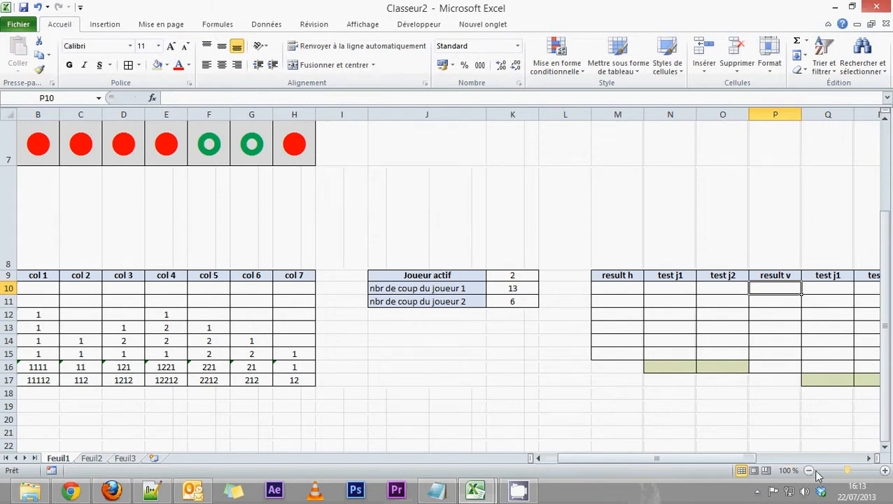
- Link the first two "result v" cells to the "Jeu en cours" row: =B16 in P10 and =C16 in P11
left_click(809, 471)
left_click(809, 471)
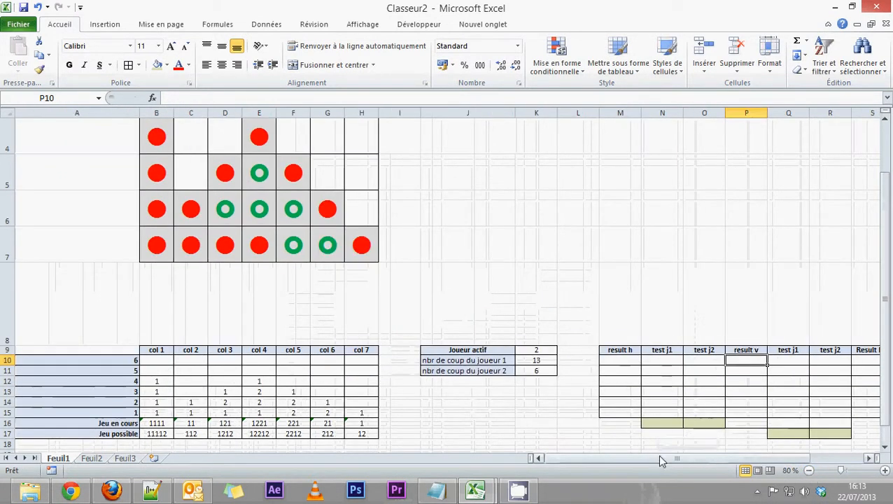
scroll(747, 366, "down", 1)
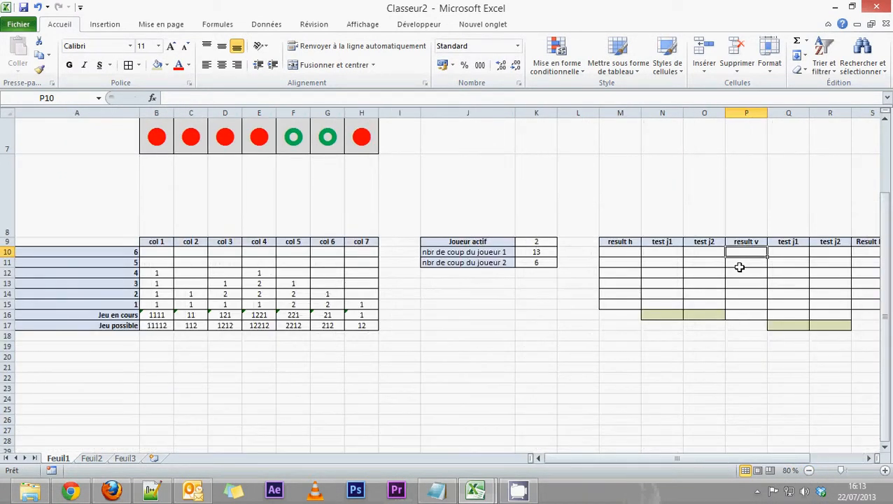
type("=")
left_click(156, 315)
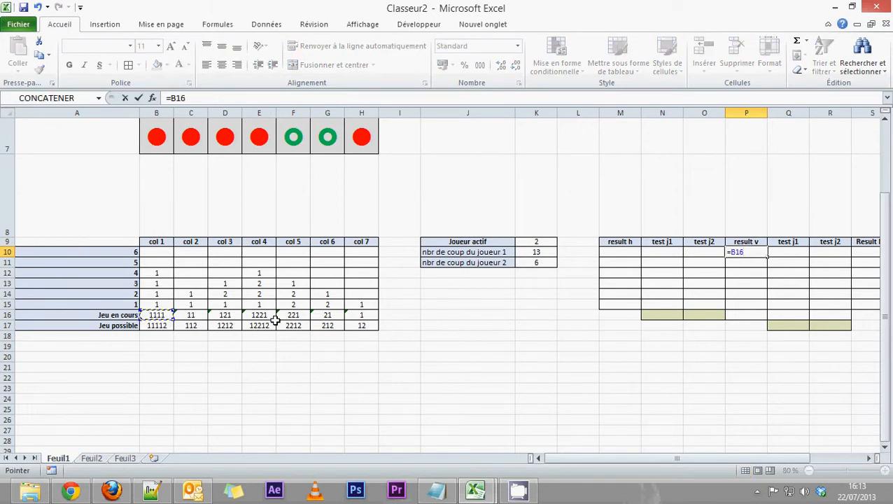
key("Return")
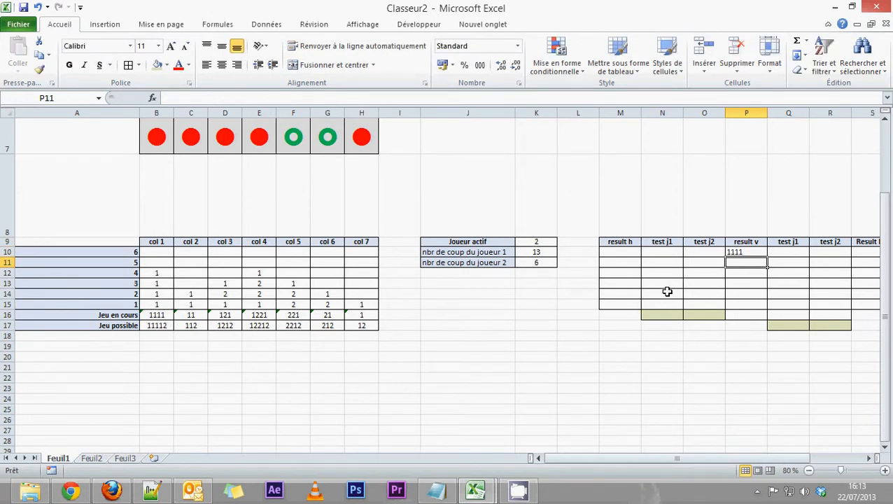
type("=")
left_click(186, 315)
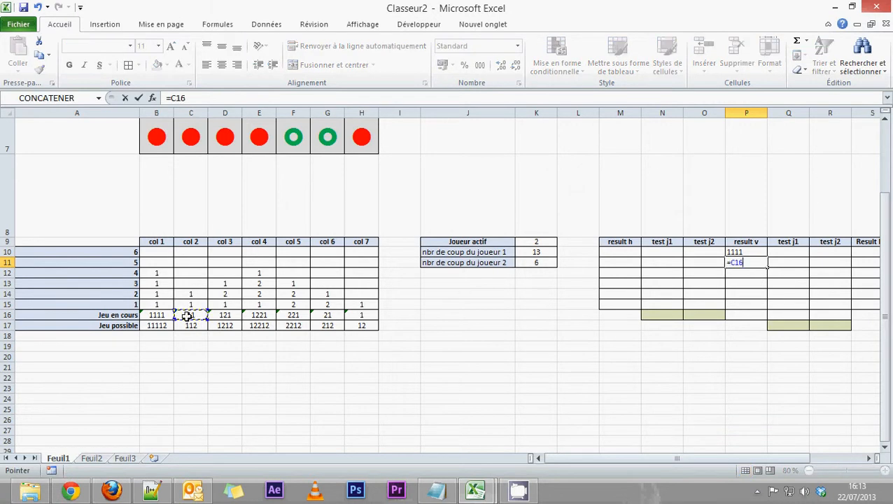
key("Return")
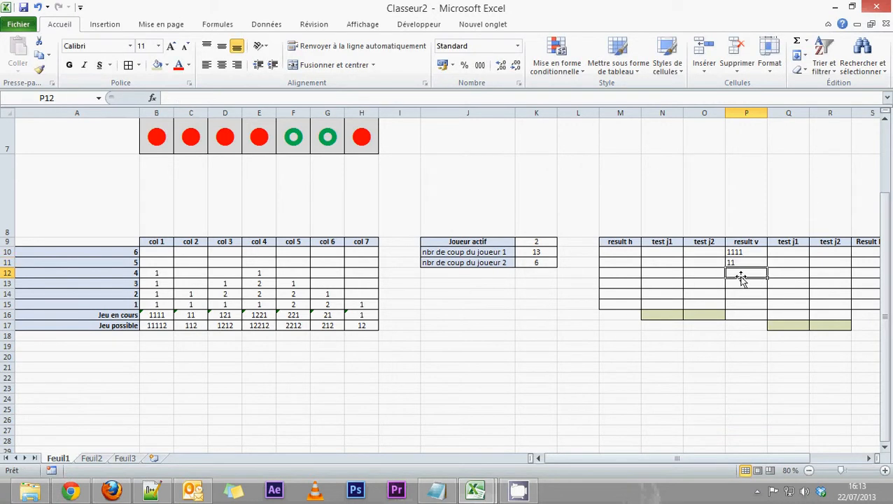
- Continue the "result v" links with =D16 in P12, =E16 in P13 and =F16 in P14
type("=")
left_click(221, 315)
key("Return")
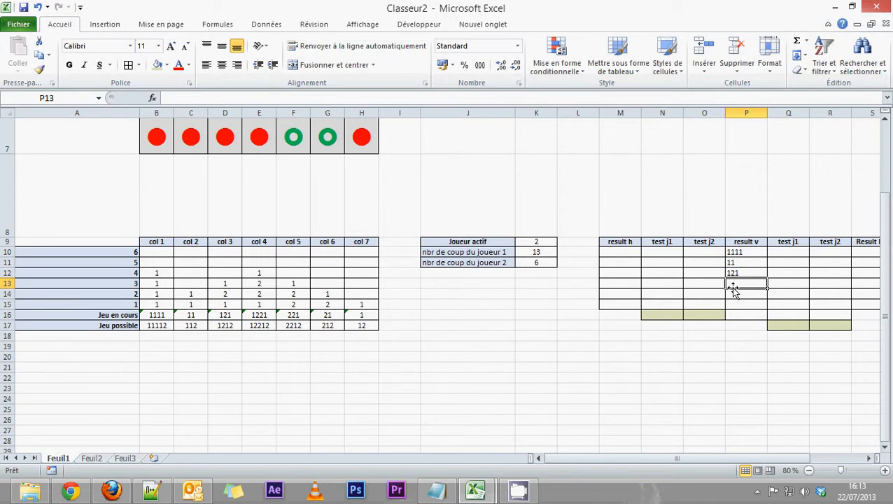
type("=")
left_click(246, 315)
key("Return")
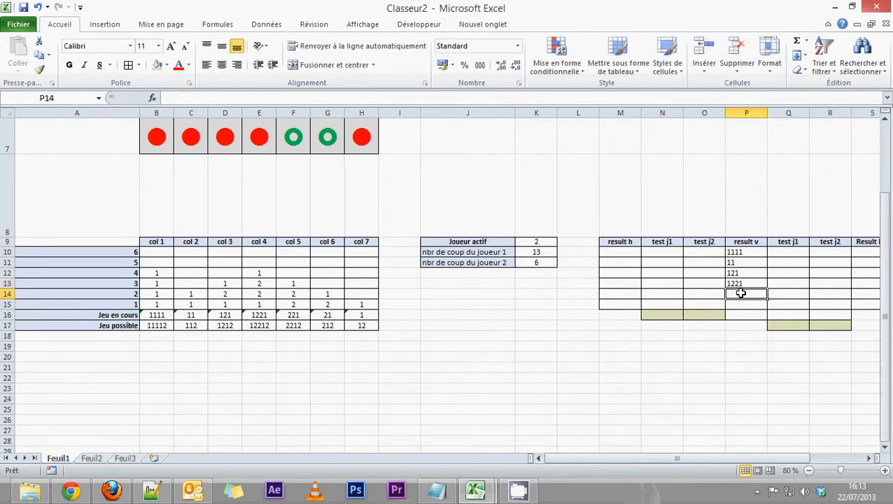
type("=")
left_click(293, 315)
key("Return")
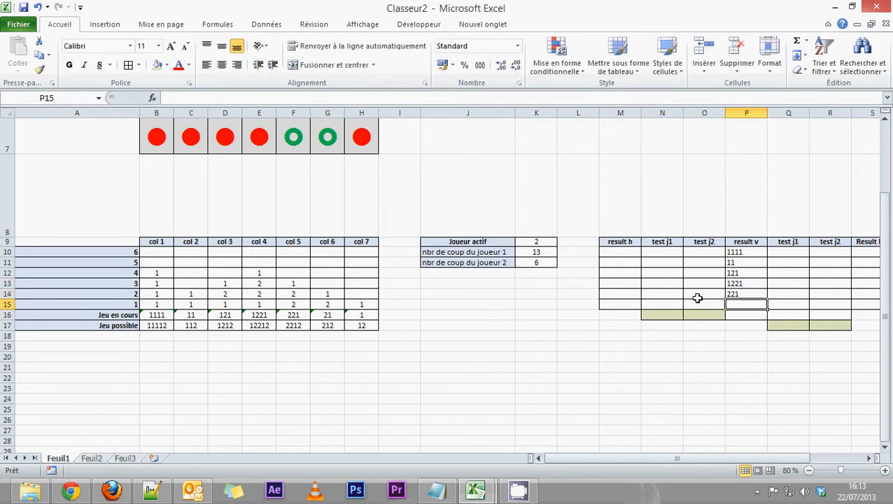
- Complete the "result v" links with =G16 in P15 and =H16 in P16
type("=")
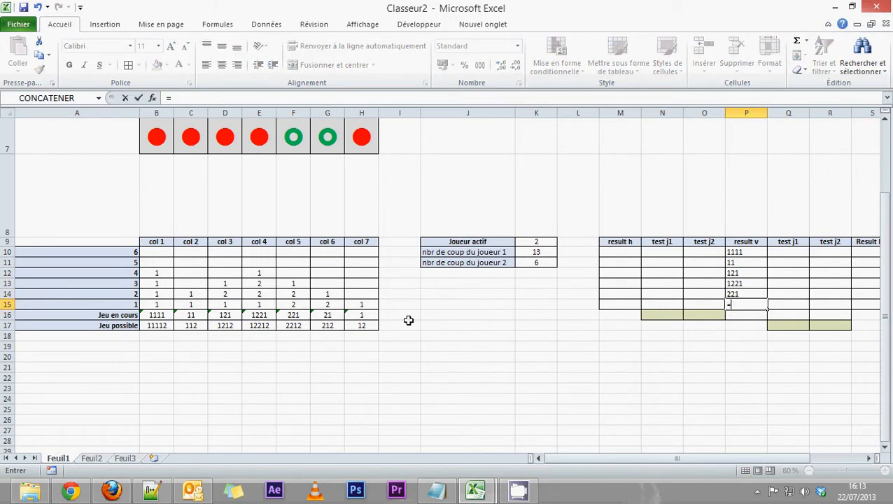
left_click(336, 314)
key("Return")
type("=")
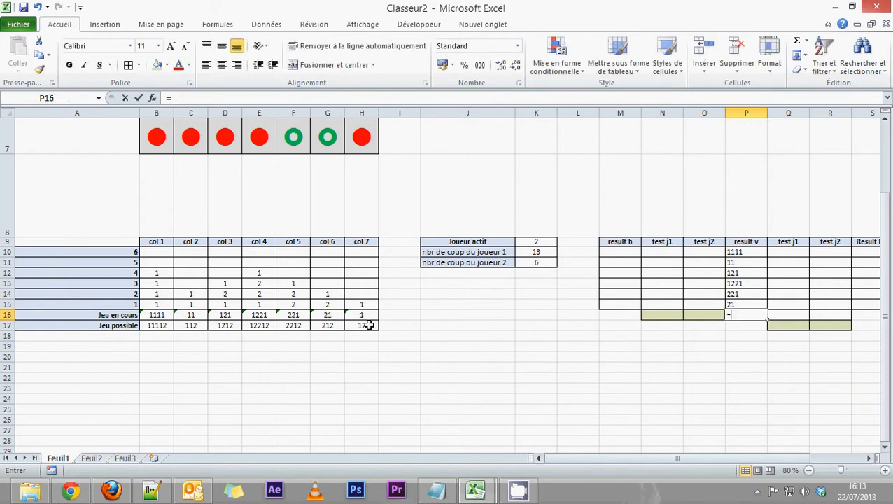
left_click(366, 314)
key("Return")
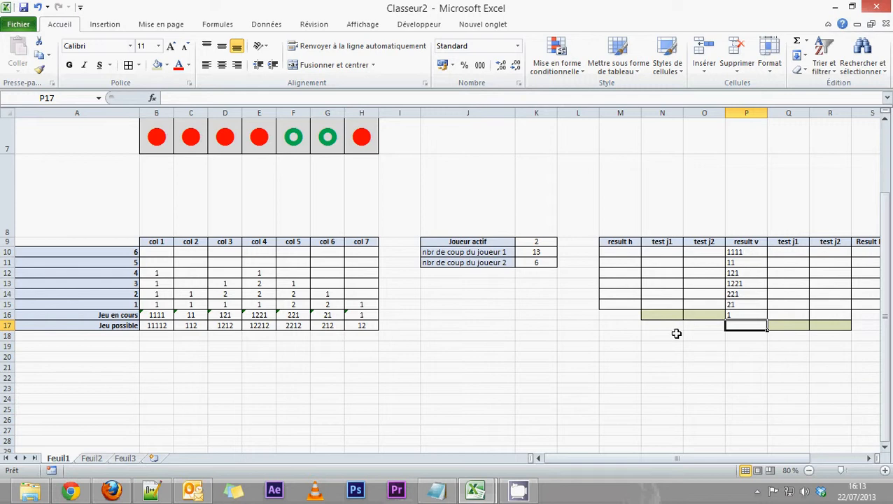
- Insert a CONCATENER function in M10 under "result h" with B15 as its first text, keeping the number grid uncovered
left_click(613, 252)
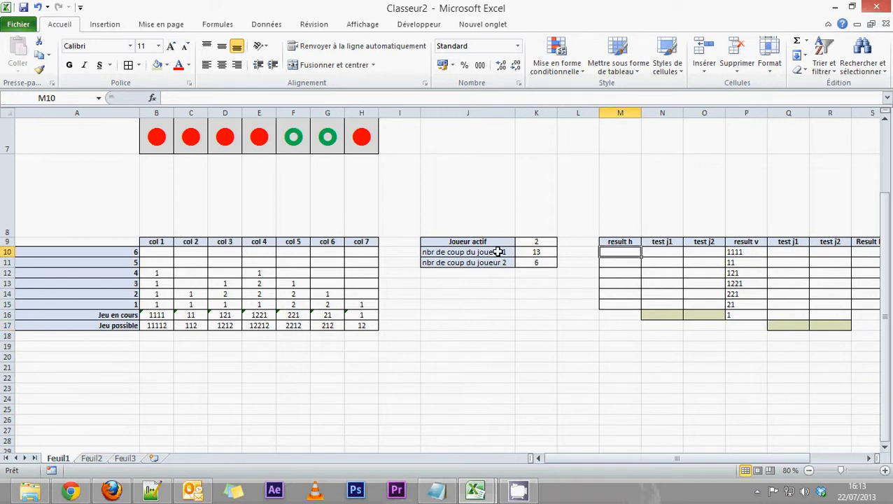
left_click(227, 28)
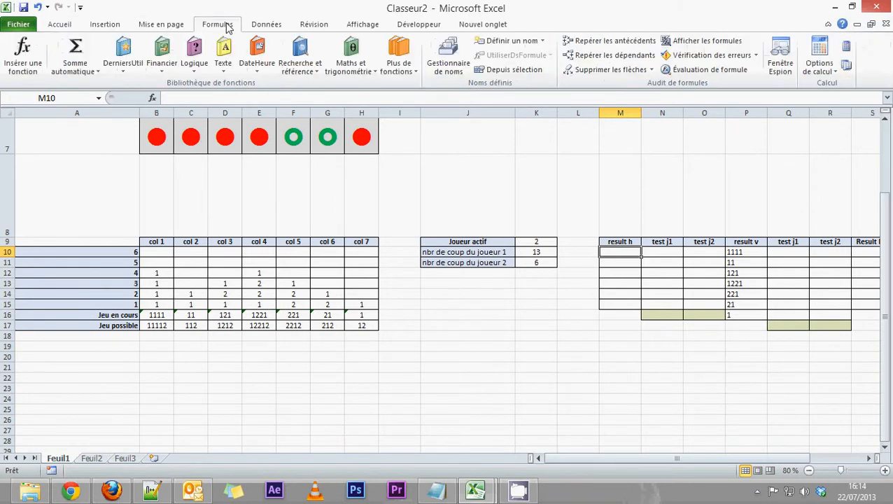
left_click(223, 59)
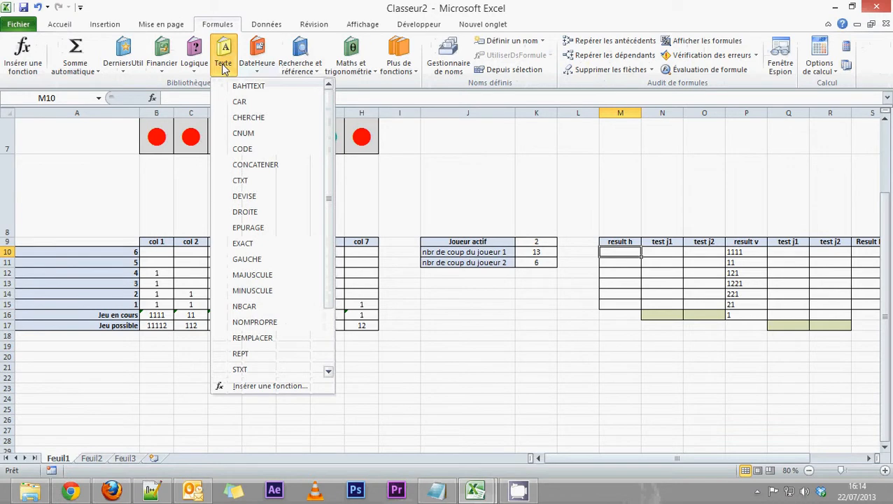
left_click(270, 168)
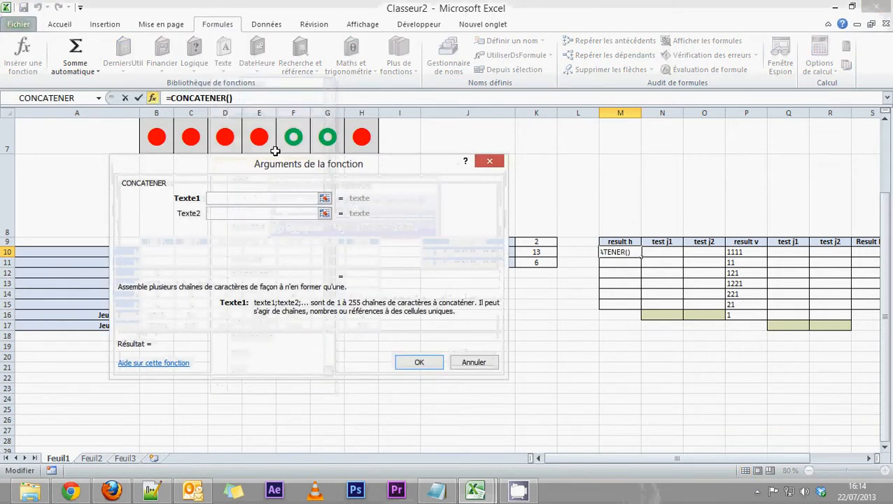
left_click(324, 198)
left_click(156, 305)
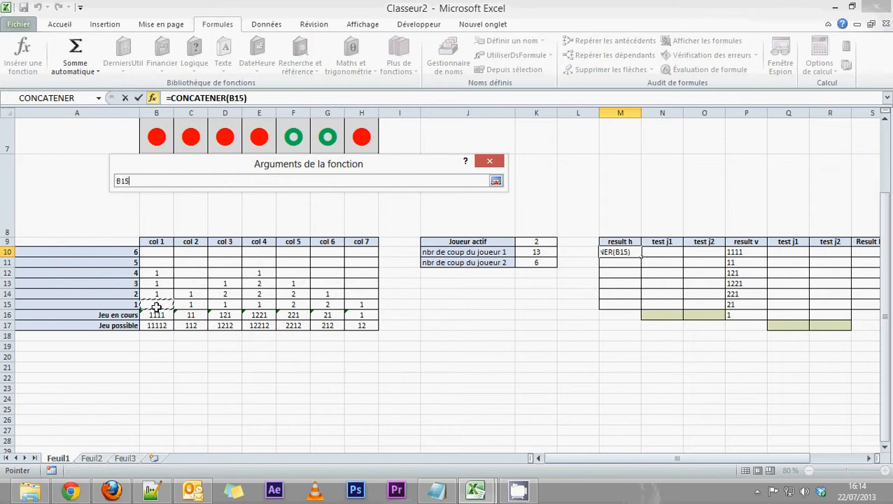
left_click(496, 180)
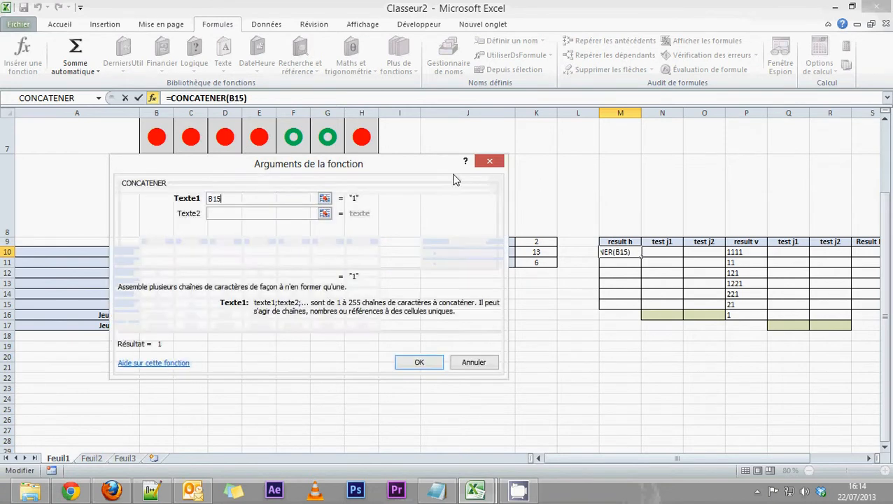
left_click_drag(377, 172, 703, 87)
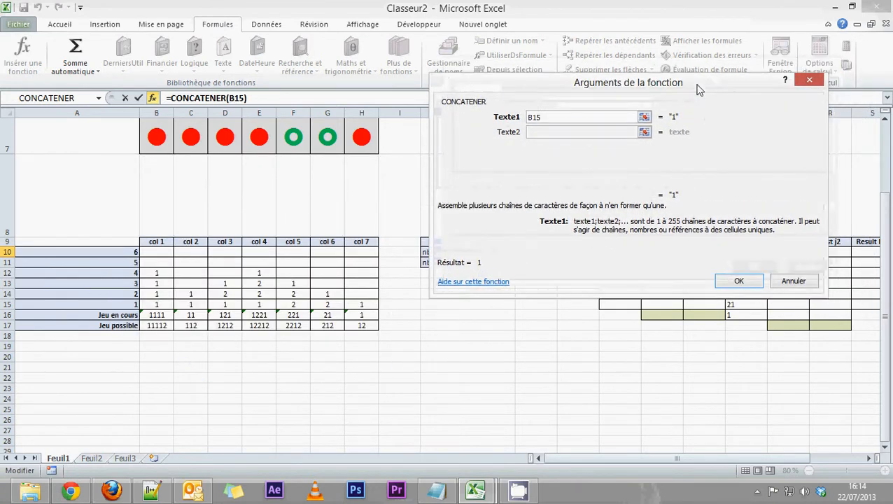
left_click(538, 129)
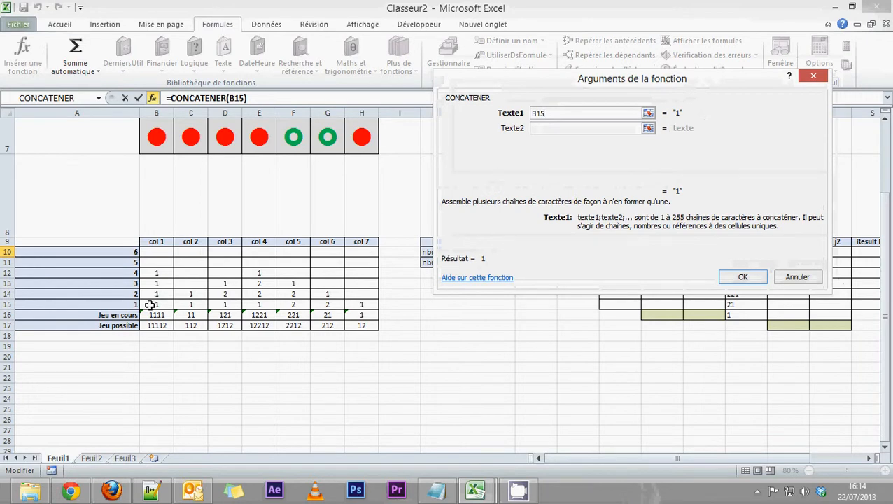
type("+")
left_click(193, 304)
key("BackSpace")
key("BackSpace")
key("BackSpace")
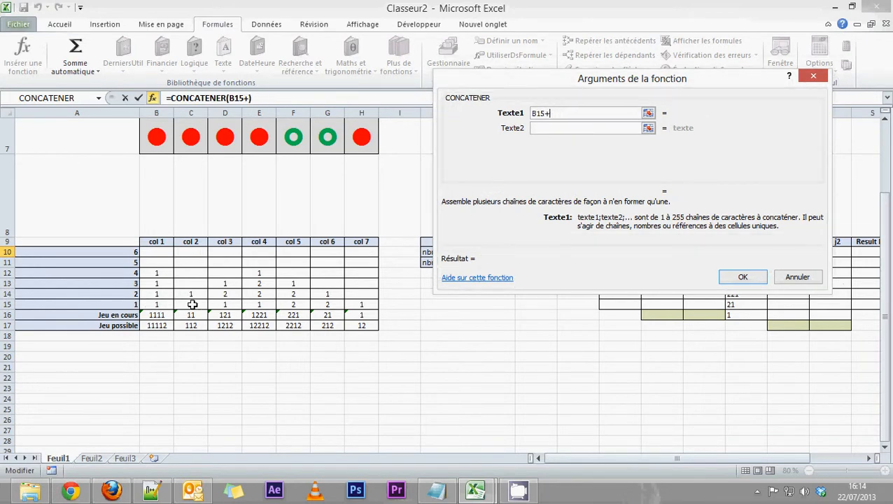
key("BackSpace")
- Add C15, D15 and E15 as the second, third and fourth texts of the M10 CONCATENER function
left_click(554, 127)
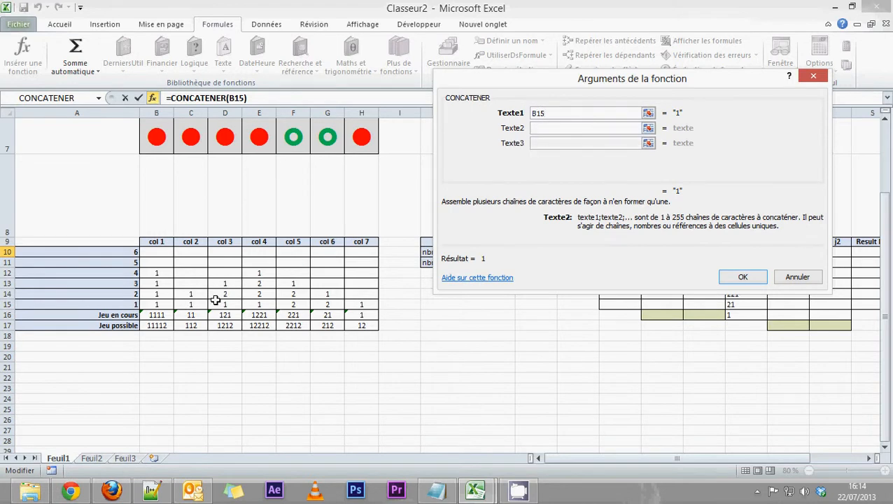
left_click(193, 303)
key("Tab")
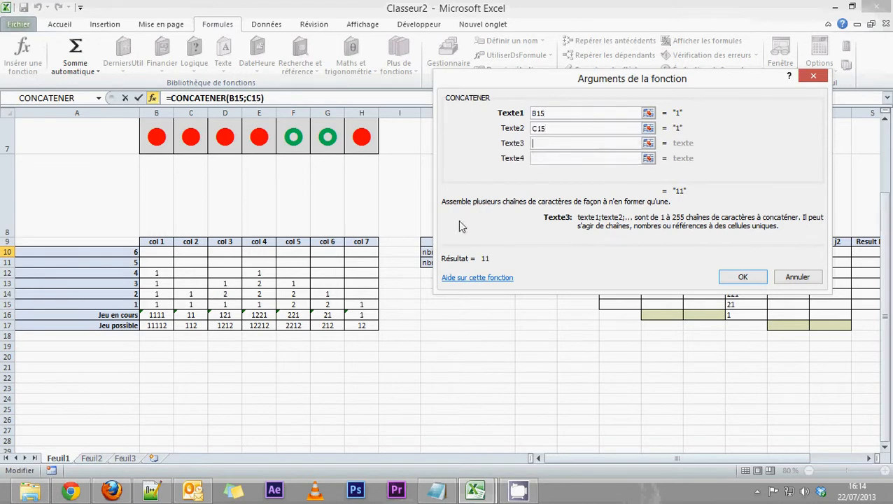
left_click(236, 303)
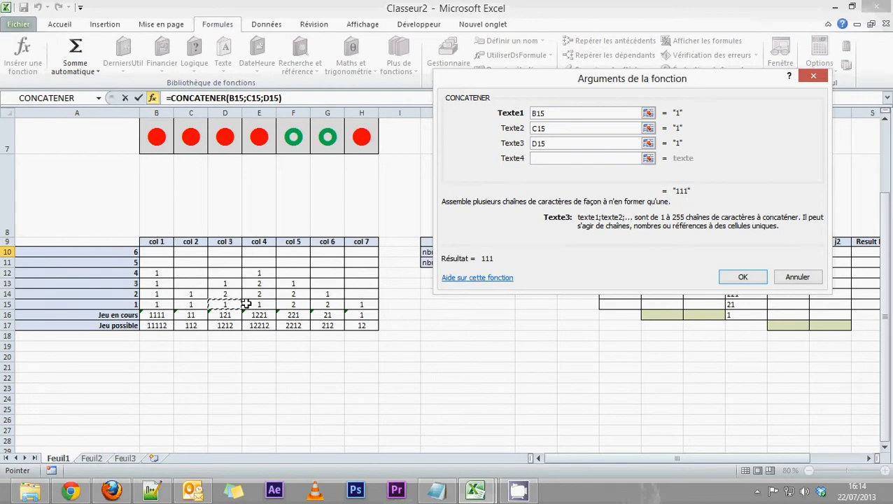
key("Tab")
left_click(259, 304)
key("Tab")
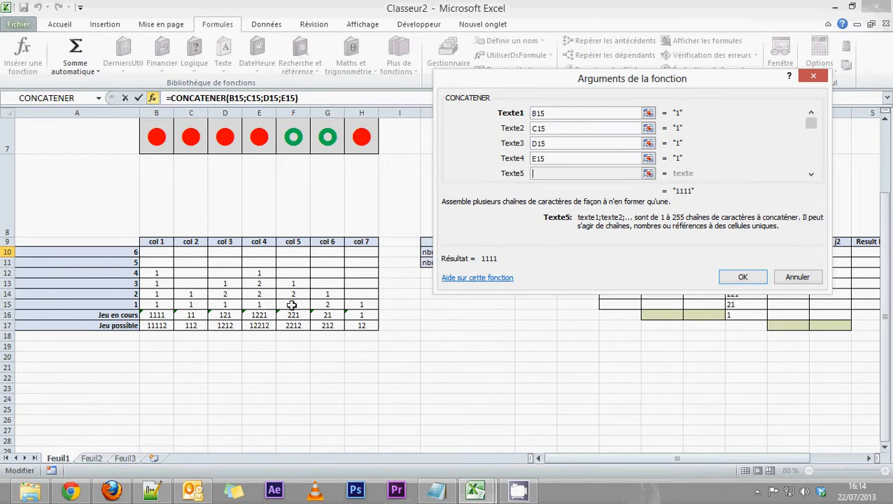
- Complete the M10 CONCATENER formula with F15, G15 and H15, and check it against grid row 15
left_click(292, 305)
key("Tab")
left_click(327, 305)
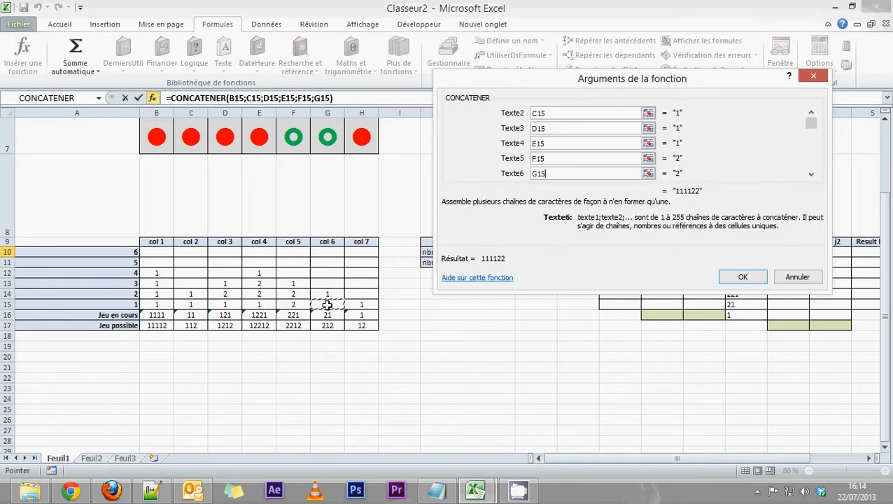
key("Tab")
left_click(360, 305)
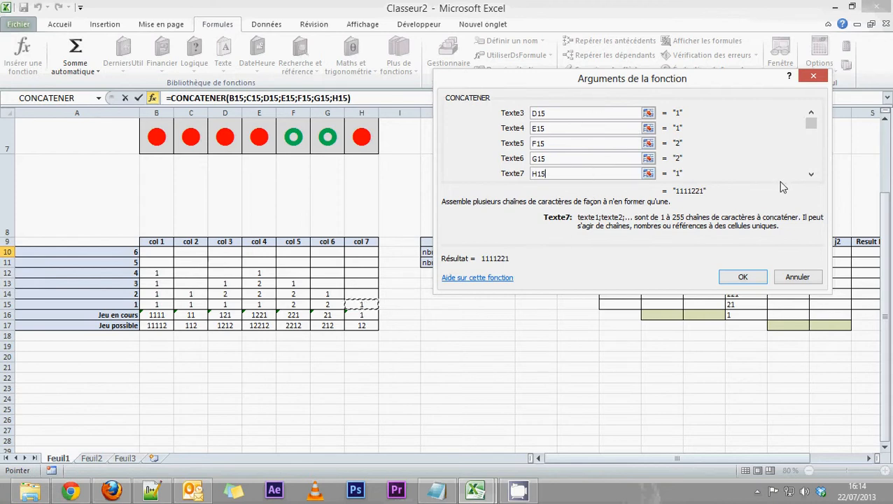
left_click(811, 175)
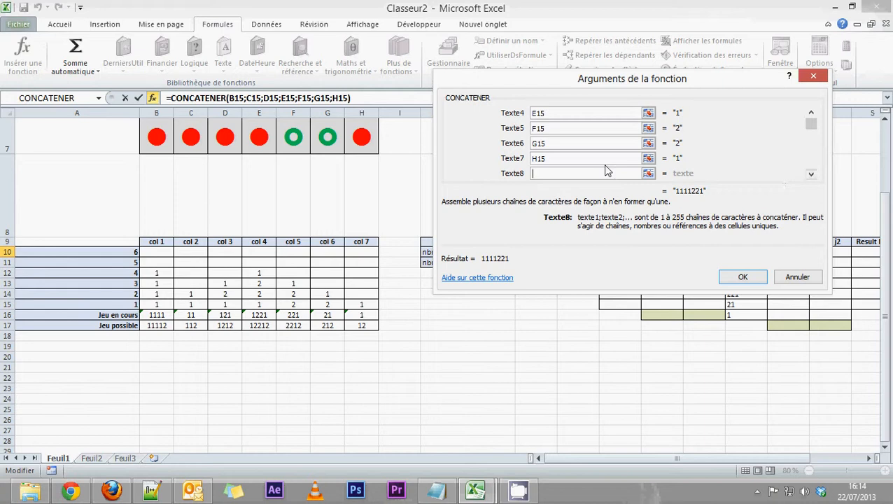
left_click(742, 277)
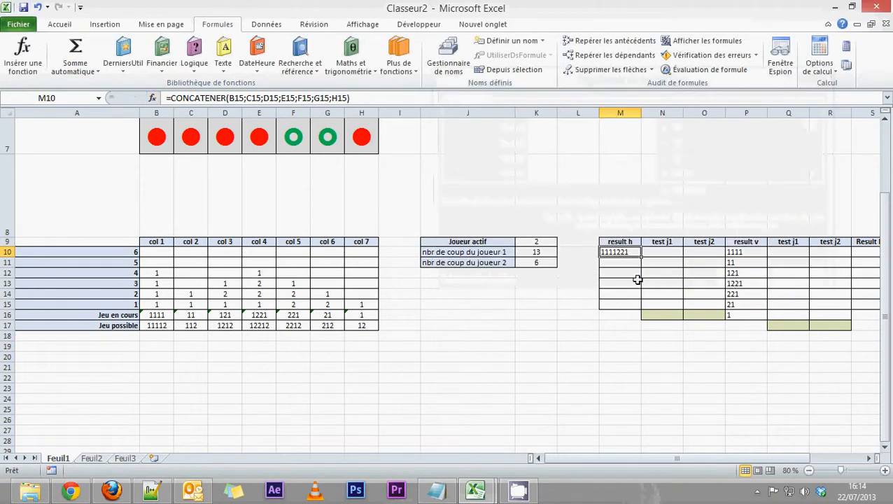
left_click_drag(150, 303, 363, 305)
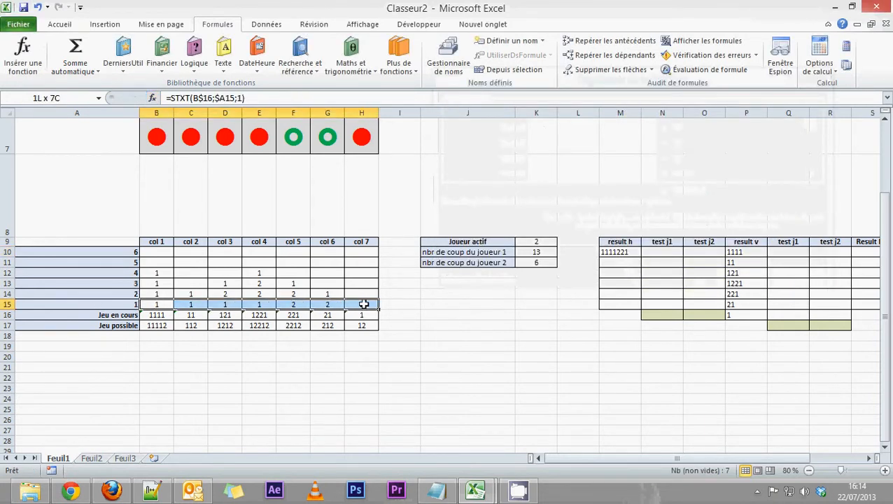
left_click(616, 254)
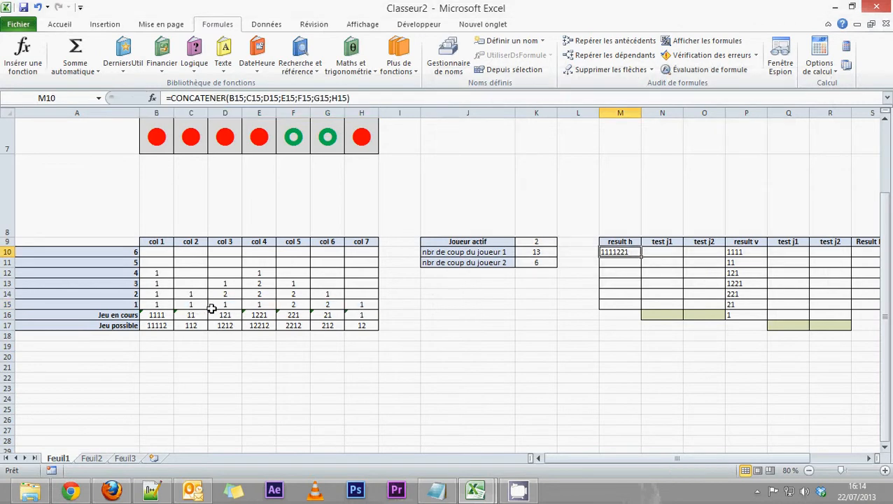
- Insert a CONCATENER function in M11 with B14, C14 and D14 as its first three texts
left_click(620, 262)
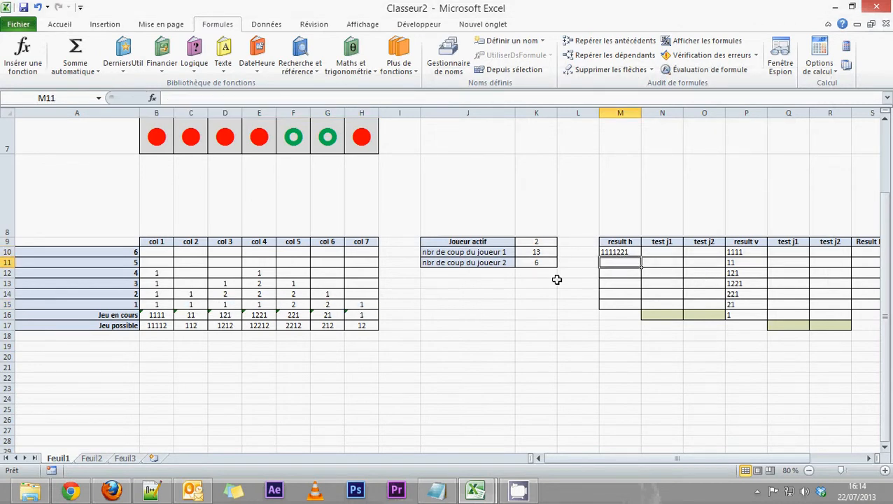
left_click(223, 55)
left_click(244, 165)
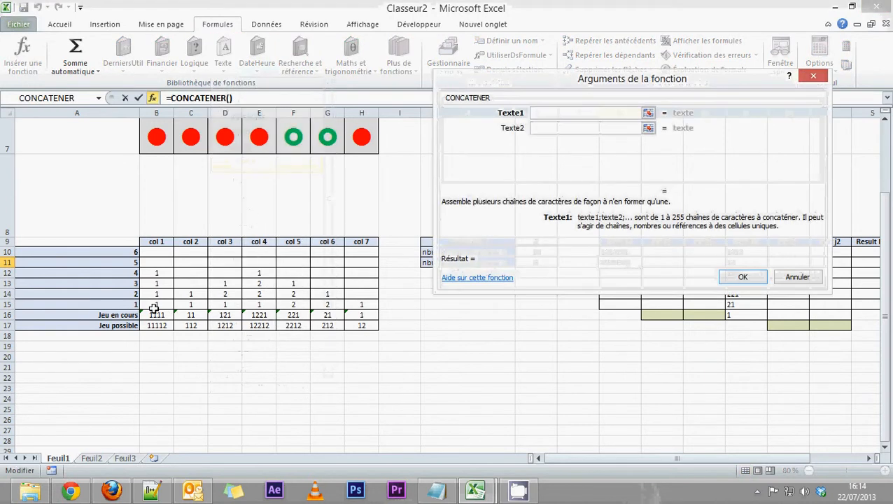
left_click(155, 293)
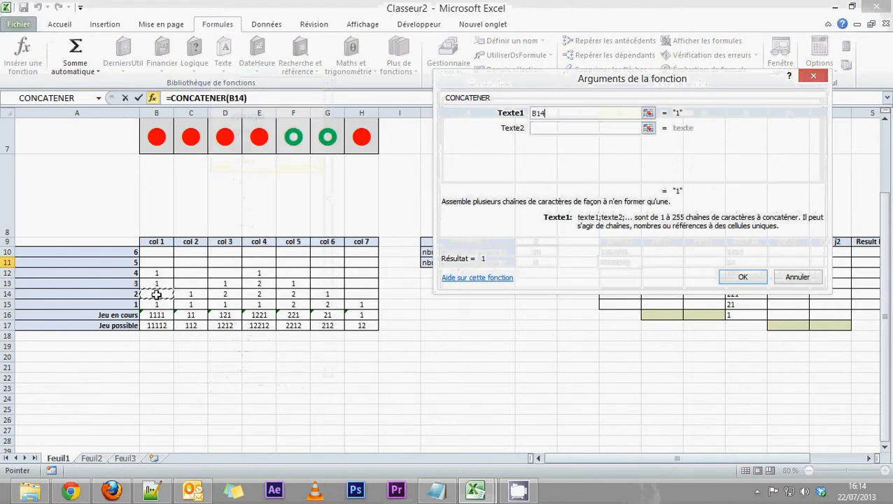
key("Tab")
left_click(190, 295)
key("Tab")
left_click(229, 295)
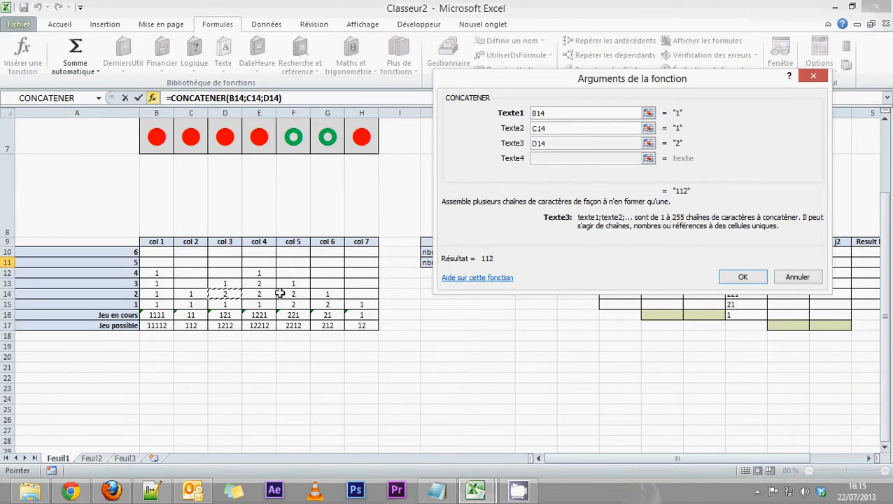
- Complete the M11 CONCATENER formula with E14, F14, G14 and H14
key("Tab")
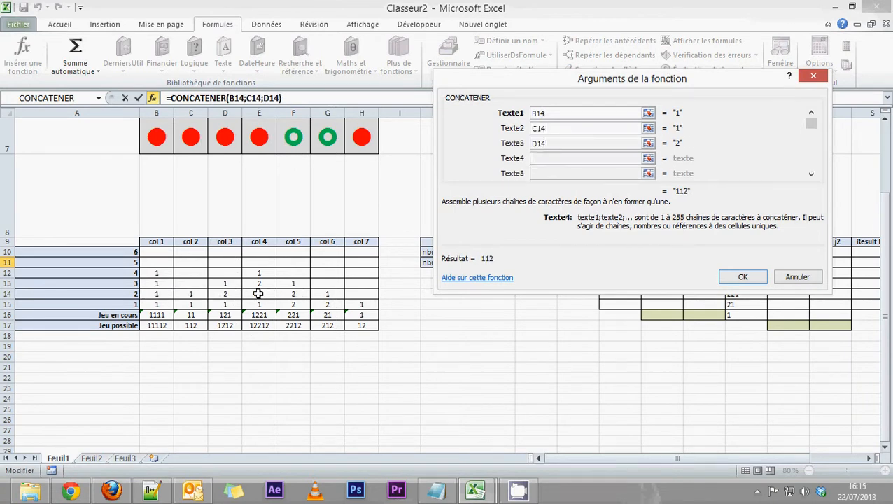
left_click(259, 294)
key("Tab")
left_click(293, 294)
key("Tab")
left_click(327, 294)
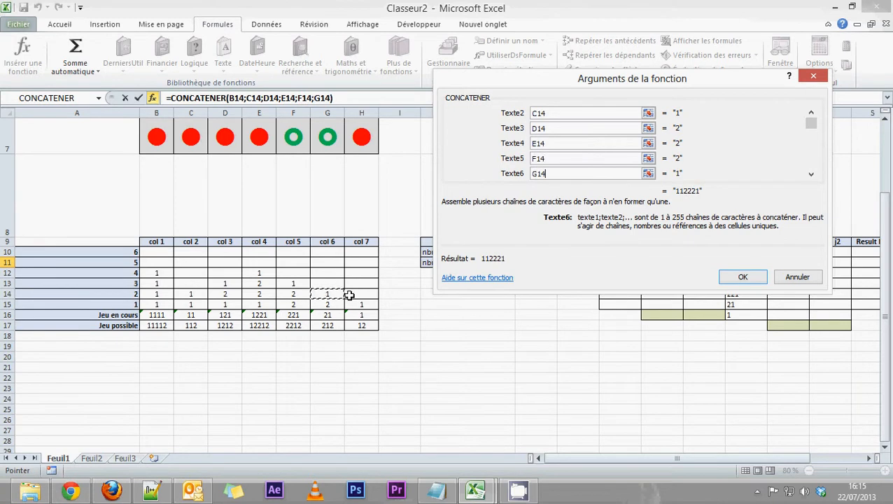
key("Tab")
left_click(361, 294)
key("Tab")
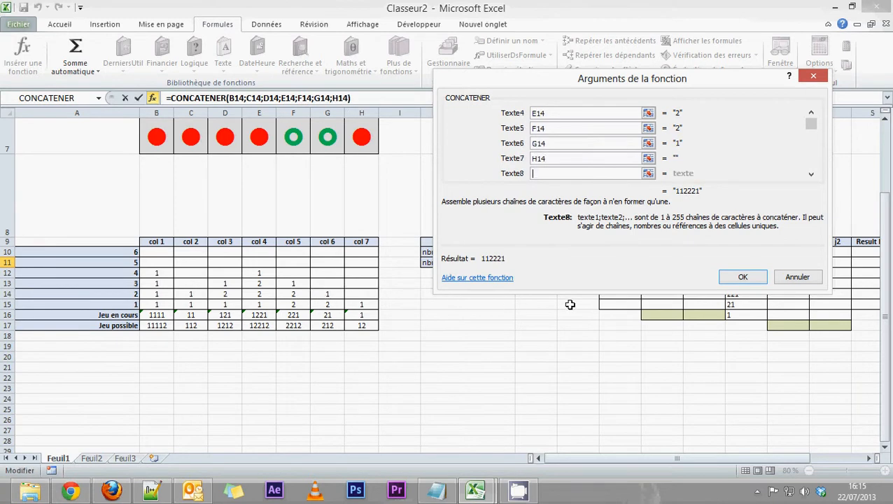
left_click(742, 277)
- Insert a CONCATENER function in M12 with B13, C13 and D13 as its first three texts
left_click(617, 275)
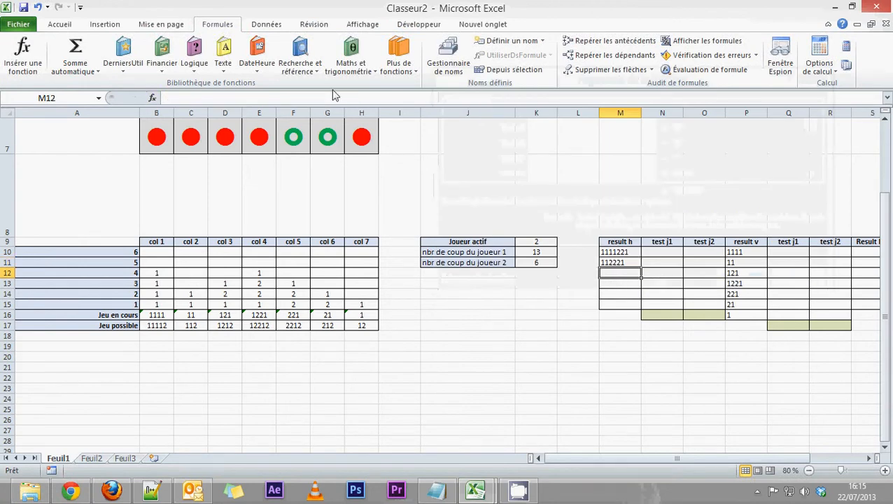
left_click(223, 53)
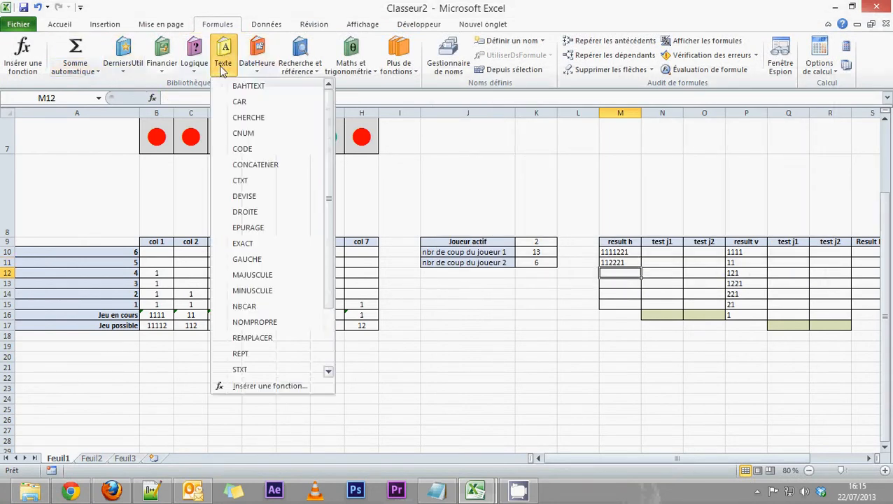
left_click(246, 165)
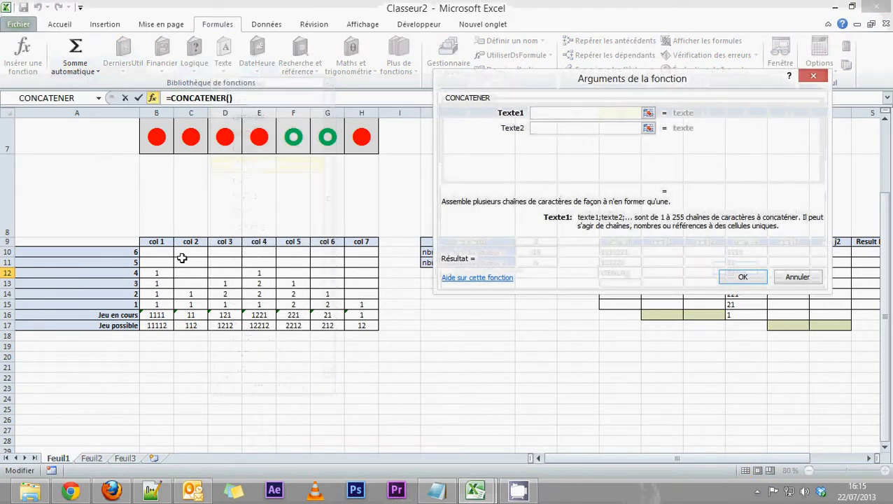
left_click(155, 282)
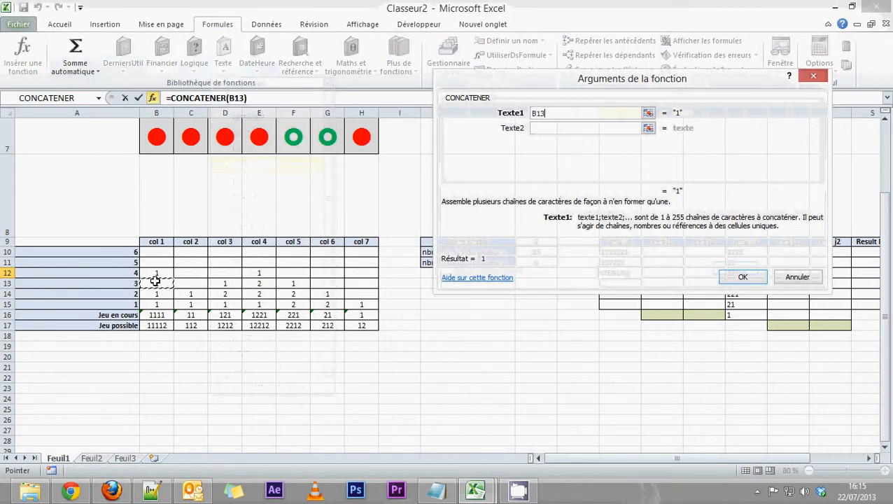
key("Tab")
left_click(193, 281)
key("Tab")
left_click(225, 282)
key("Tab")
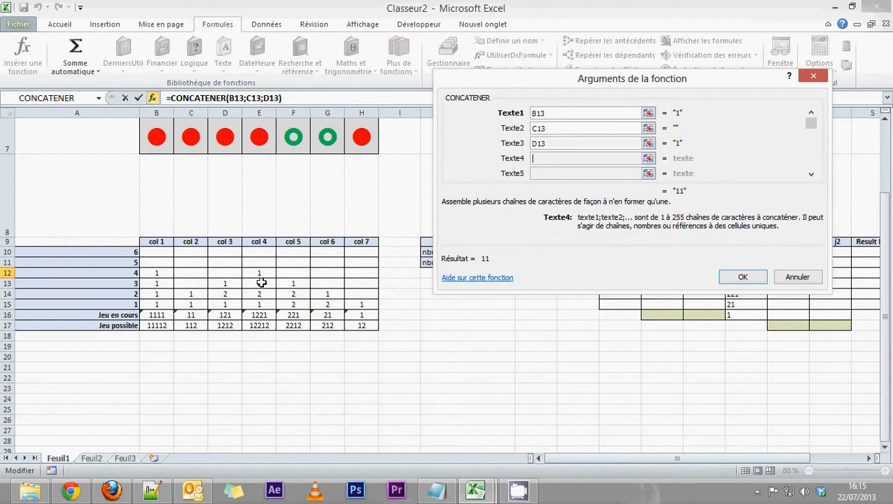
- Complete the M12 CONCATENER formula with E13, F13, G13 and H13
left_click(260, 282)
key("Tab")
left_click(294, 283)
key("Tab")
left_click(324, 282)
key("Tab")
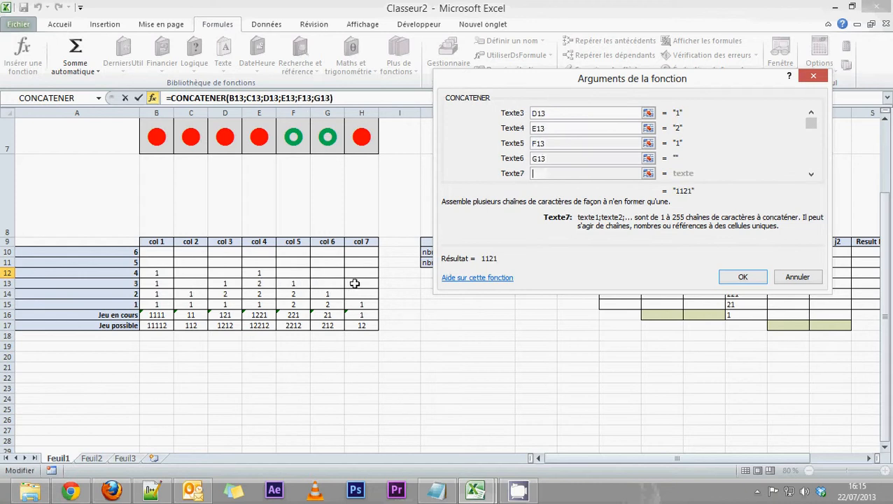
left_click(355, 283)
left_click(740, 277)
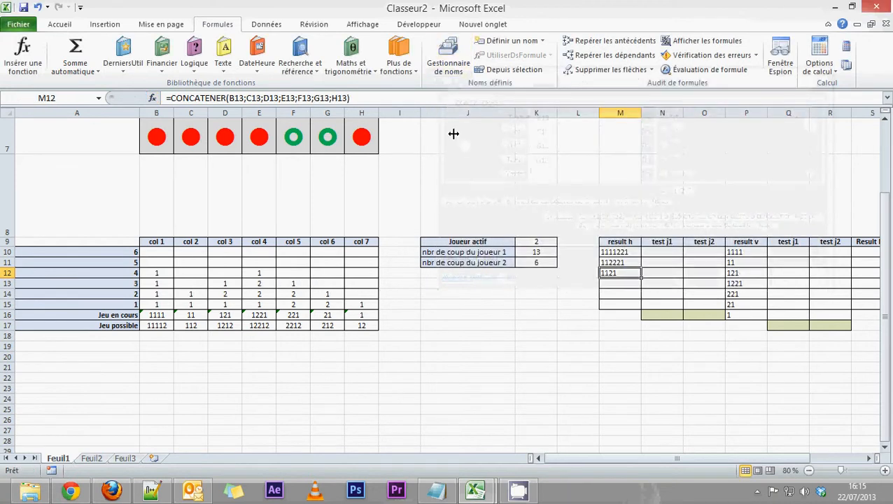
- Insert a CONCATENER function in M13 with B12, C12 and D12 as its first three texts
left_click(618, 284)
left_click(87, 72)
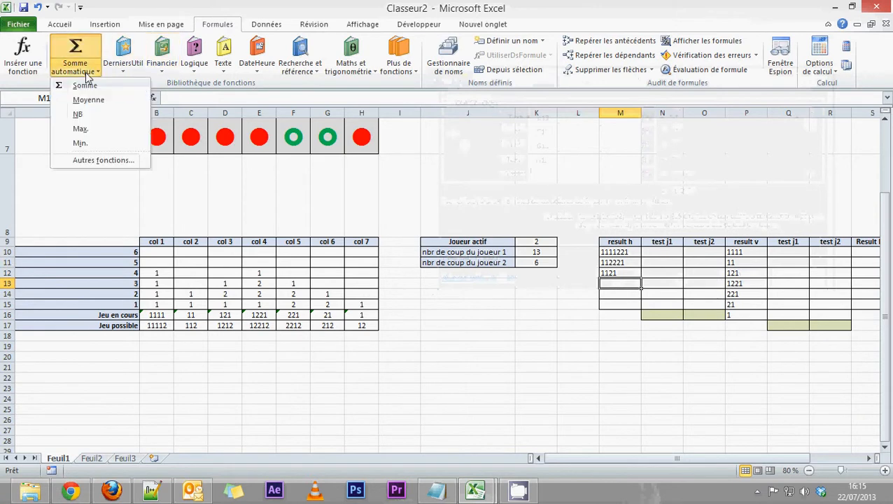
left_click(195, 66)
left_click(223, 61)
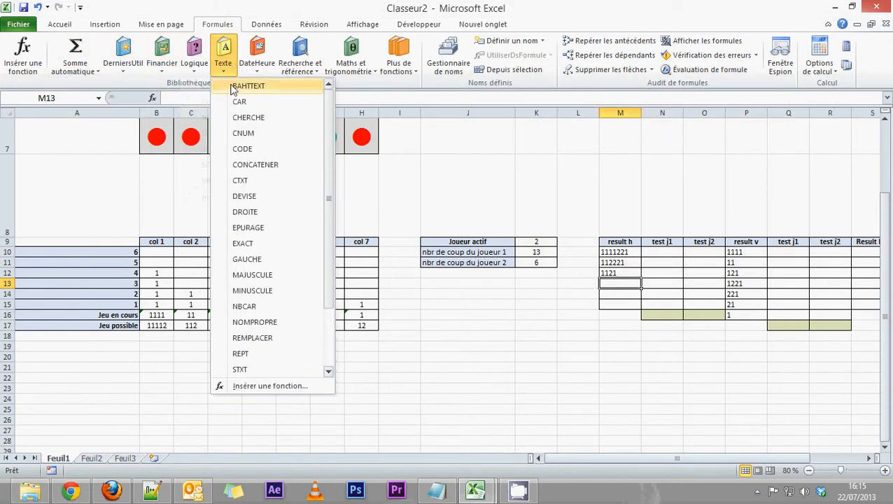
left_click(271, 168)
left_click(162, 273)
key("Tab")
left_click(193, 273)
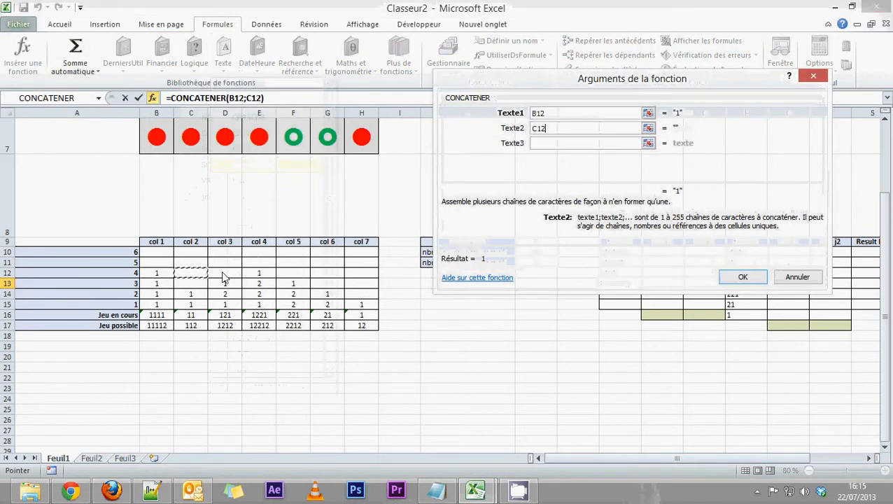
key("Tab")
left_click(225, 273)
key("Tab")
- Complete the M13 CONCATENER formula with E12, F12, G12 and H12
left_click(270, 273)
key("Tab")
left_click(294, 273)
key("Tab")
left_click(328, 273)
key("Tab")
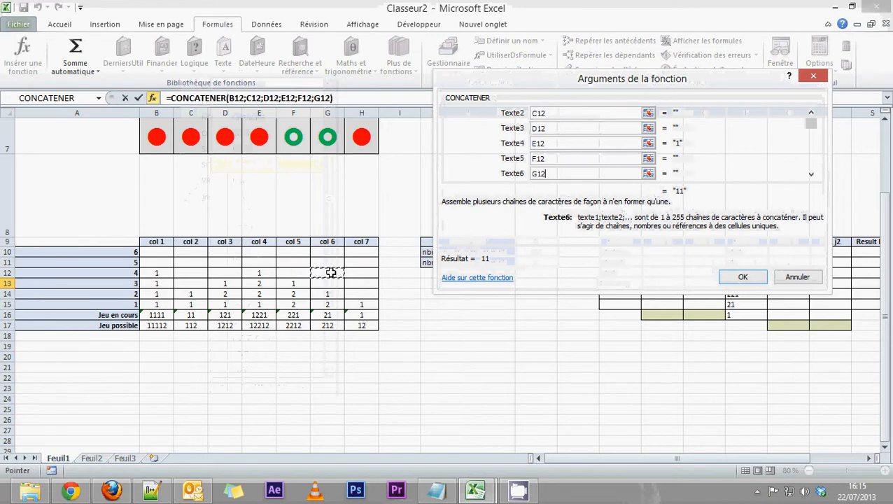
left_click(362, 273)
key("Tab")
left_click(742, 278)
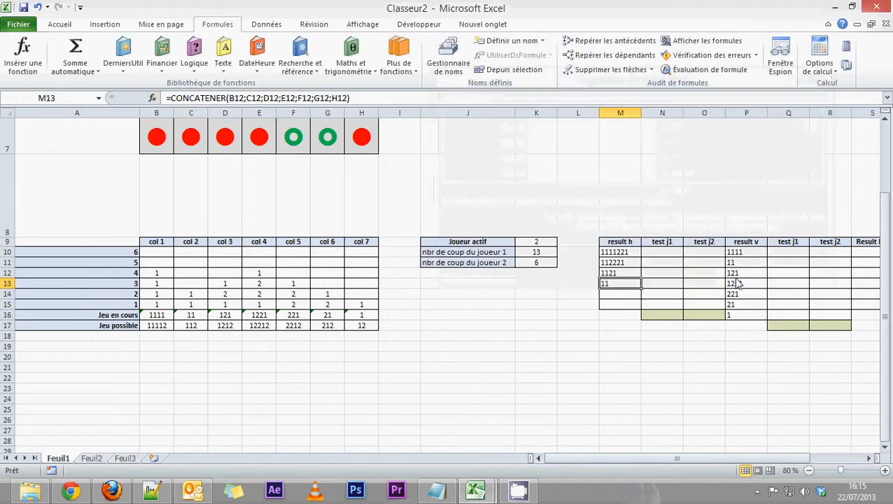
- Insert a CONCATENER function in M14 with B11, C11 and D11 as its first three texts
left_click(626, 295)
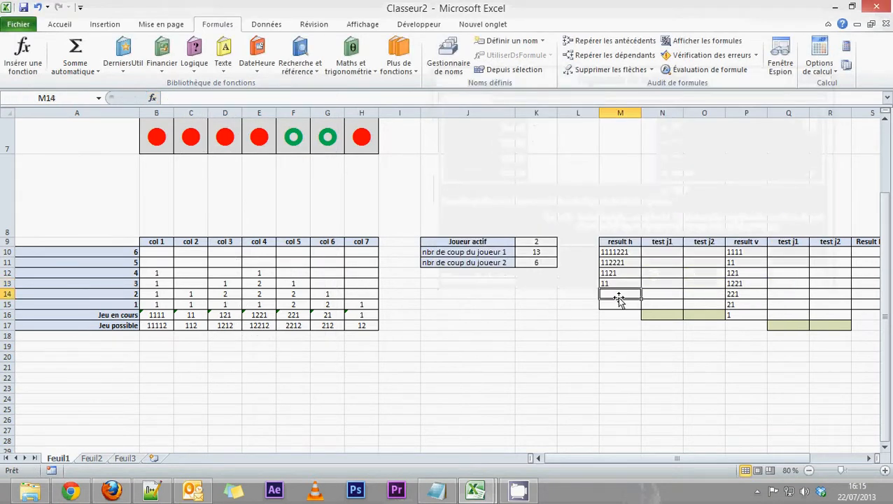
left_click(224, 66)
left_click(235, 164)
left_click(157, 262)
key("Tab")
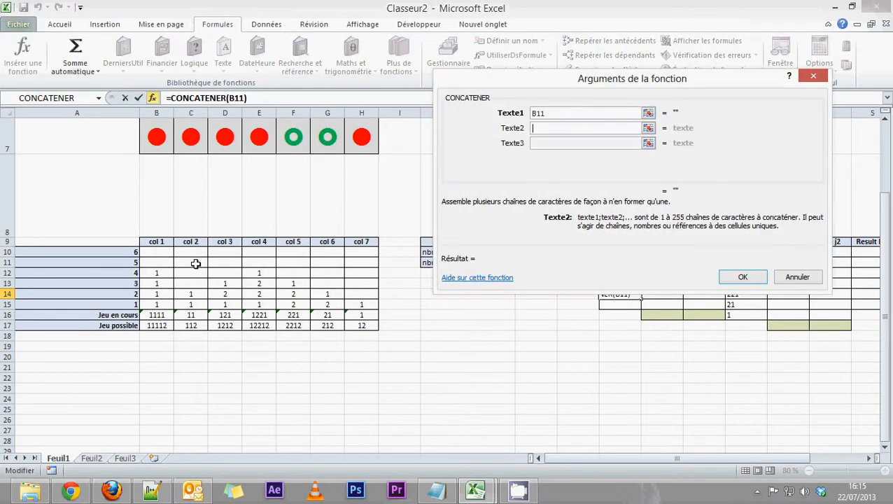
left_click(190, 263)
key("Tab")
left_click(225, 262)
key("Tab")
- Complete the M14 CONCATENER formula with E11, F11, G11 and H11
left_click(259, 263)
key("Tab")
left_click(293, 262)
key("Tab")
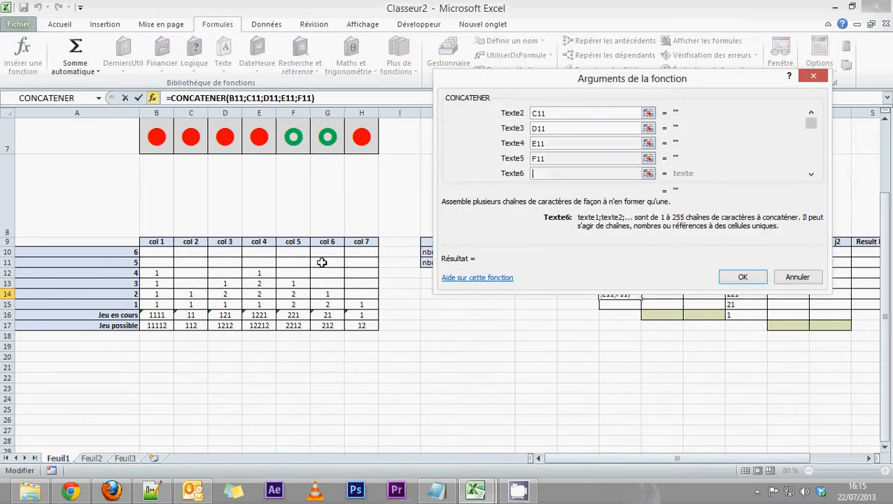
left_click(327, 262)
left_click(362, 262)
key("Tab")
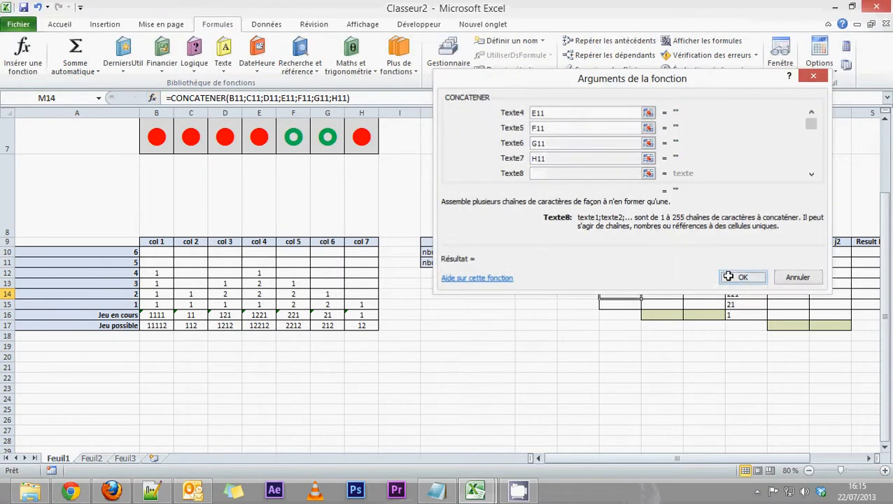
left_click(731, 277)
left_click(151, 252)
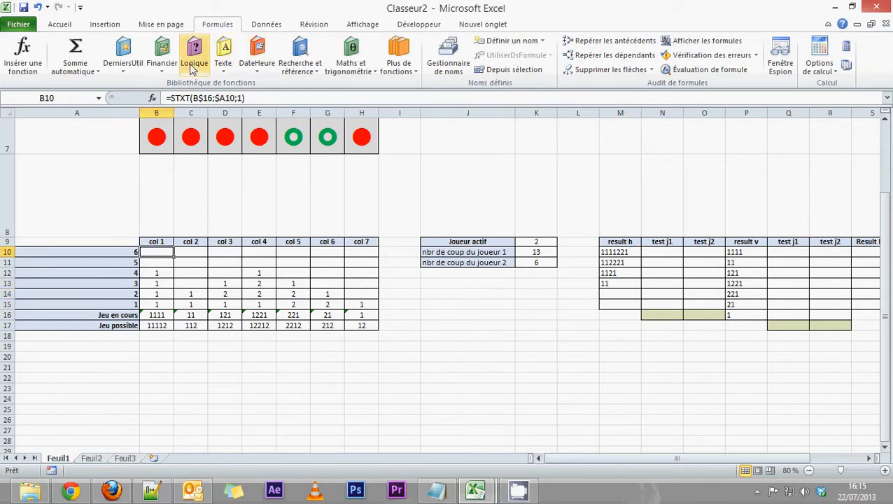
left_click(88, 74)
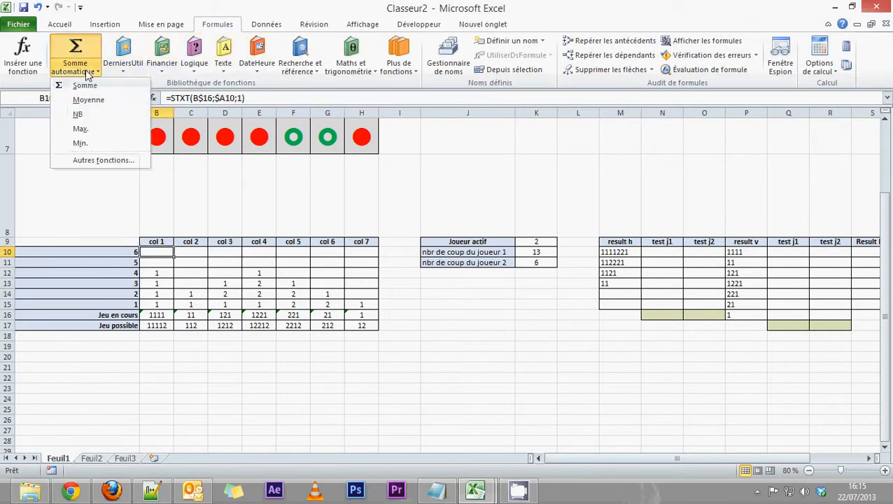
left_click(222, 68)
left_click(245, 164)
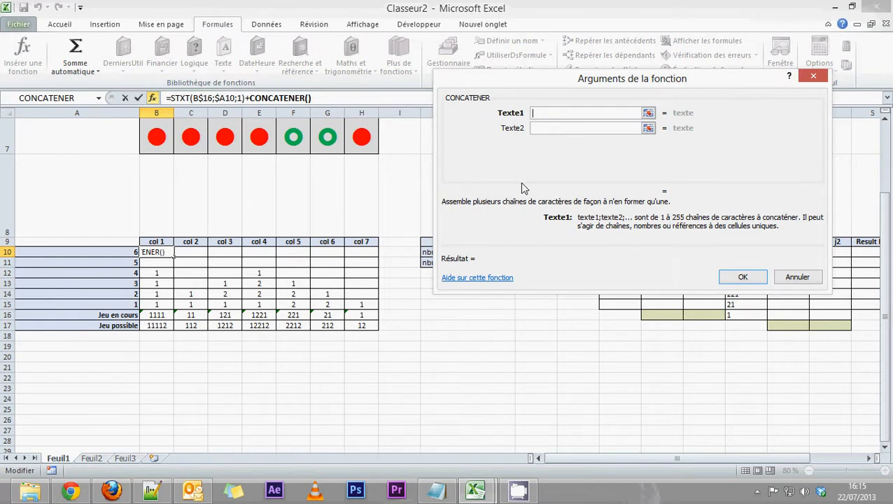
key("Escape")
left_click(616, 294)
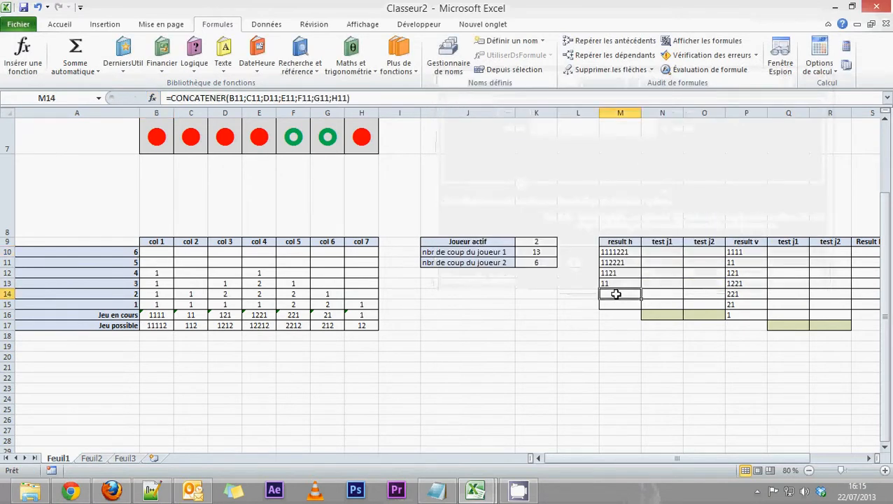
left_click(150, 272)
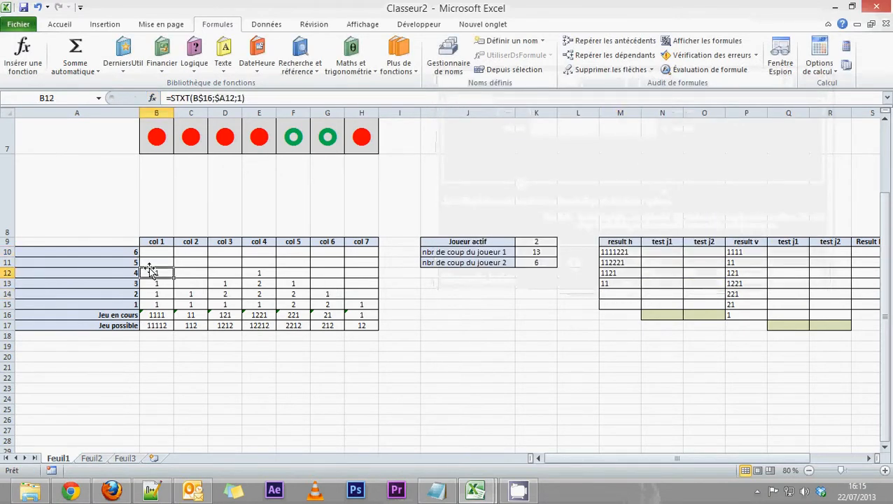
left_click(179, 261)
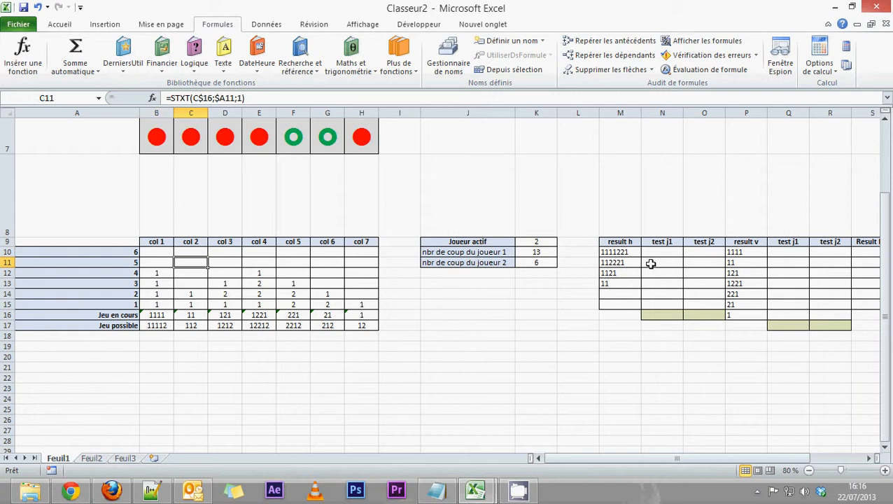
left_click(616, 292)
- Insert a CONCATENER function in M15 with B10 and C10 as its first two texts
left_click(612, 303)
left_click(222, 63)
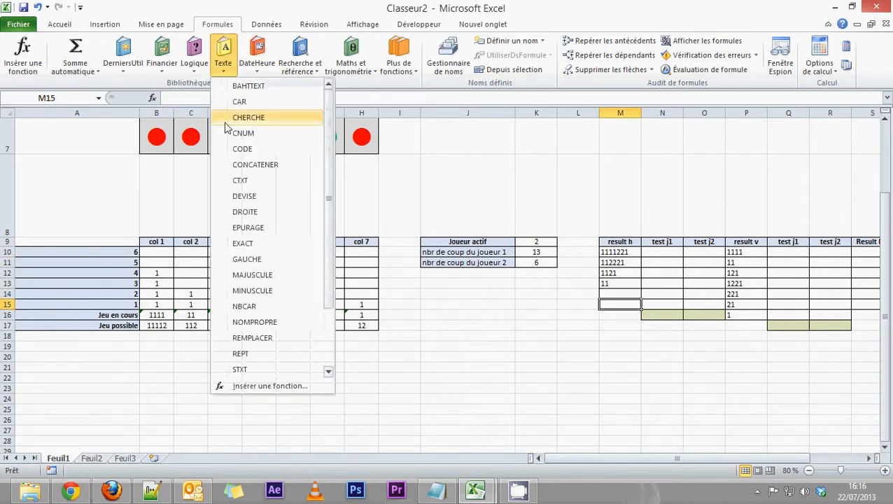
left_click(241, 145)
left_click(778, 243)
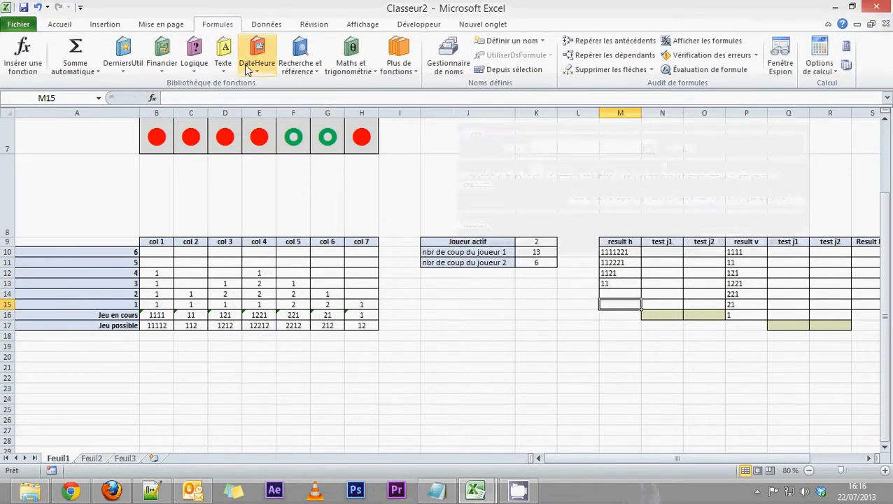
left_click(222, 63)
left_click(241, 165)
left_click(224, 171)
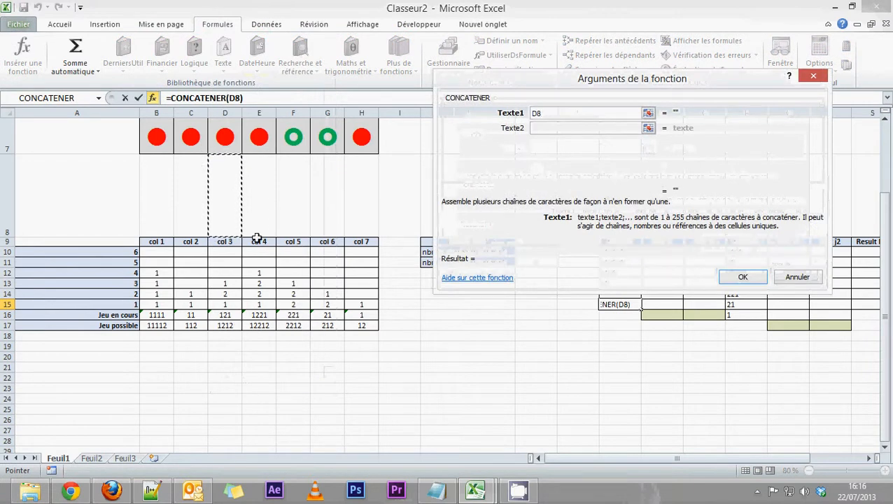
left_click(155, 252)
key("Tab")
left_click(195, 254)
key("Tab")
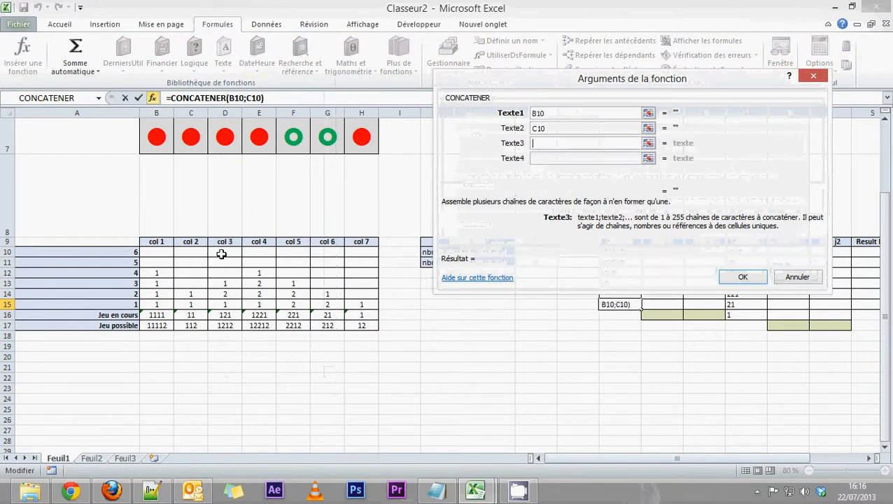
- Complete the M15 CONCATENER formula with D10, E10, F10, G10 and H10
left_click(224, 253)
key("Tab")
left_click(259, 253)
key("Tab")
left_click(306, 254)
key("Tab")
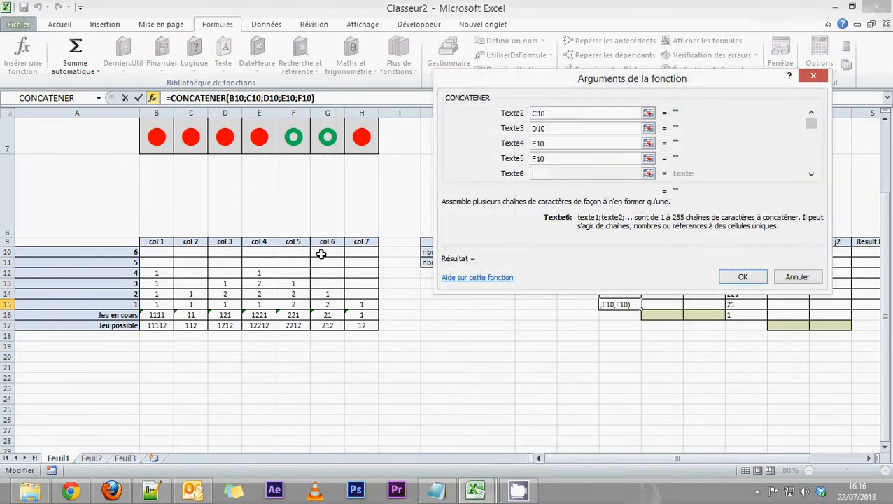
left_click(326, 252)
key("Tab")
left_click(361, 253)
key("Tab")
left_click(739, 278)
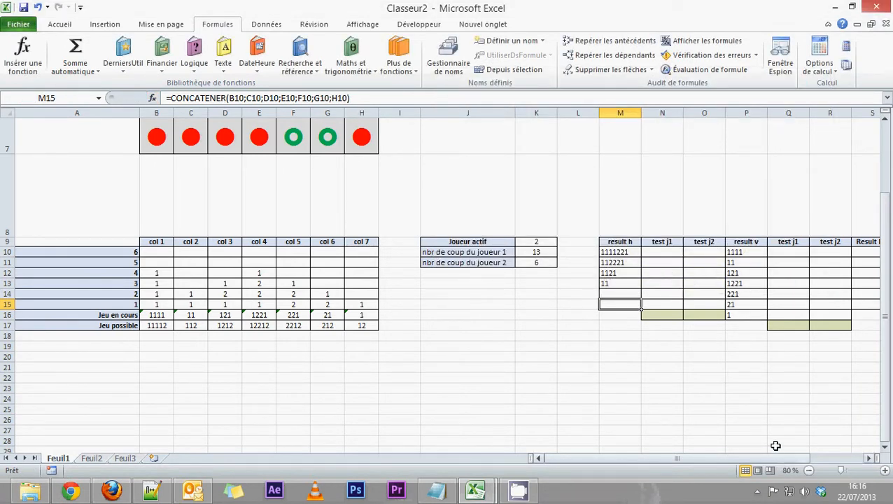
- Insert a CONCATENER function in S10, the first Result DG cell, with E15 as its first text
left_click(809, 471)
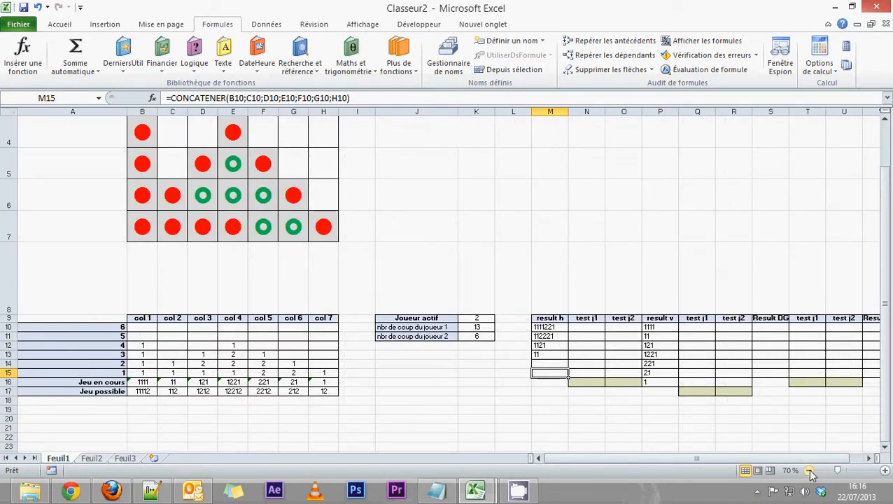
left_click(772, 326)
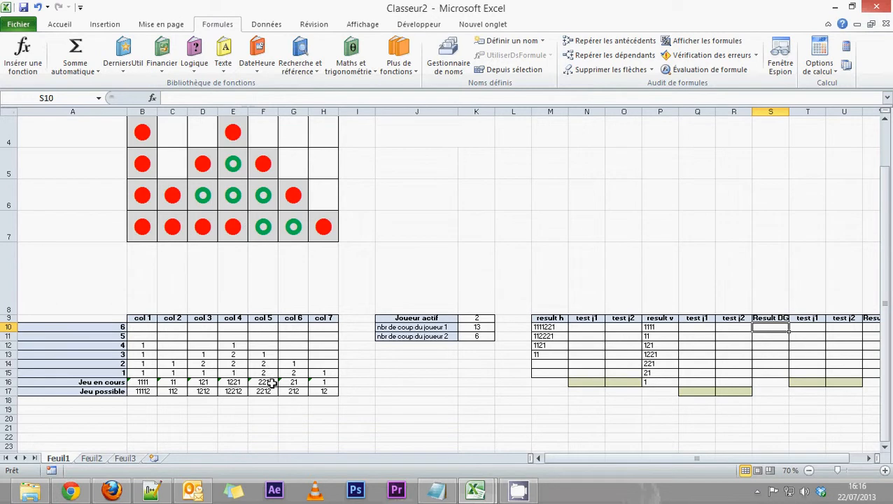
left_click(237, 374)
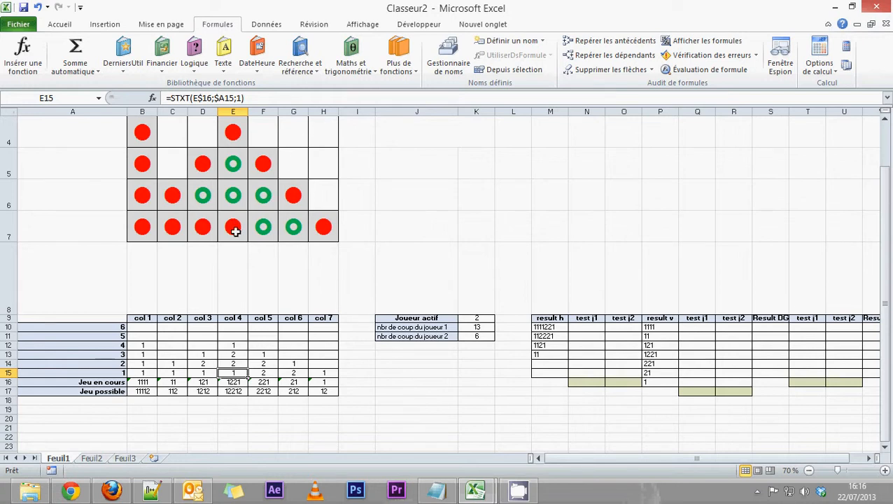
left_click(775, 326)
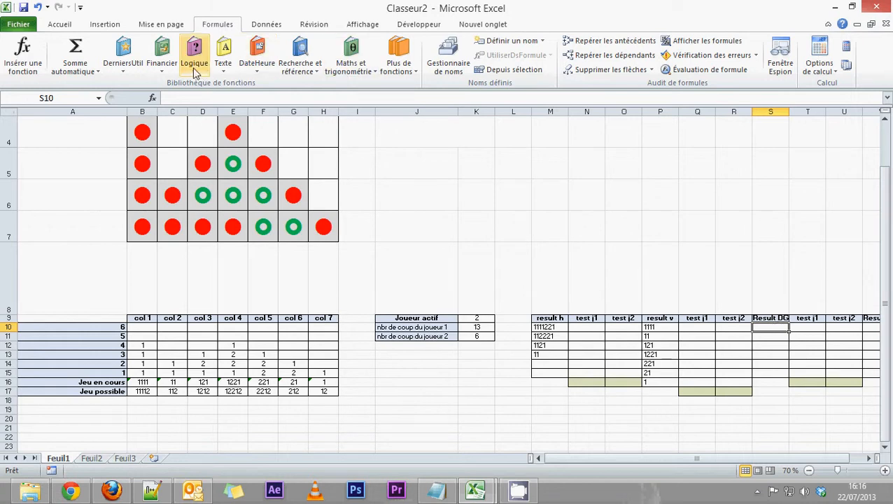
left_click(224, 63)
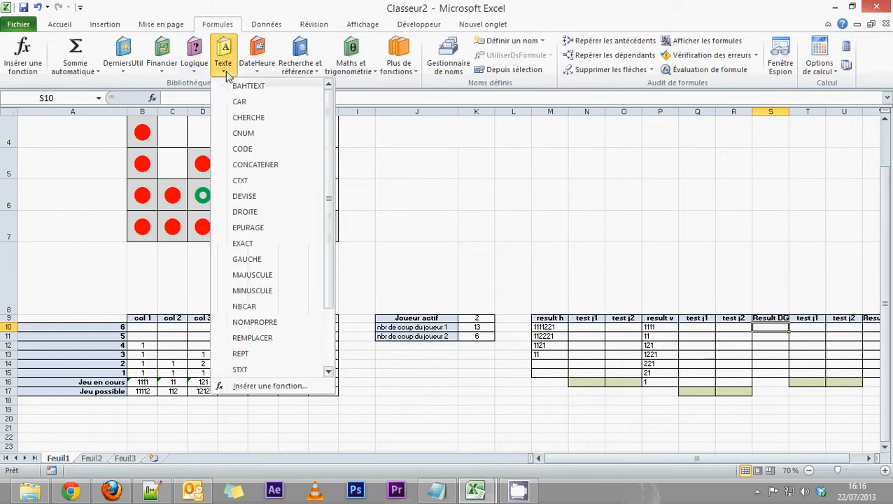
left_click(253, 168)
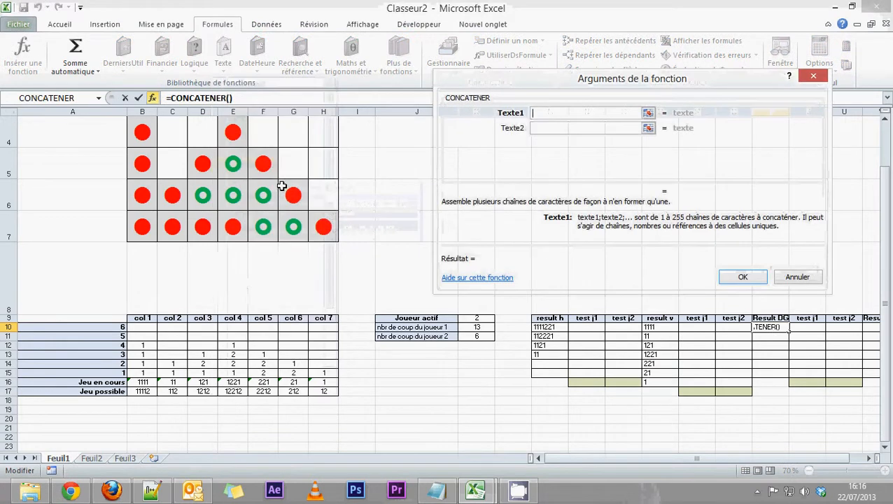
left_click(236, 375)
- Complete the S10 CONCATENER formula with F14, G13 and H12 along the diagonal
key("Tab")
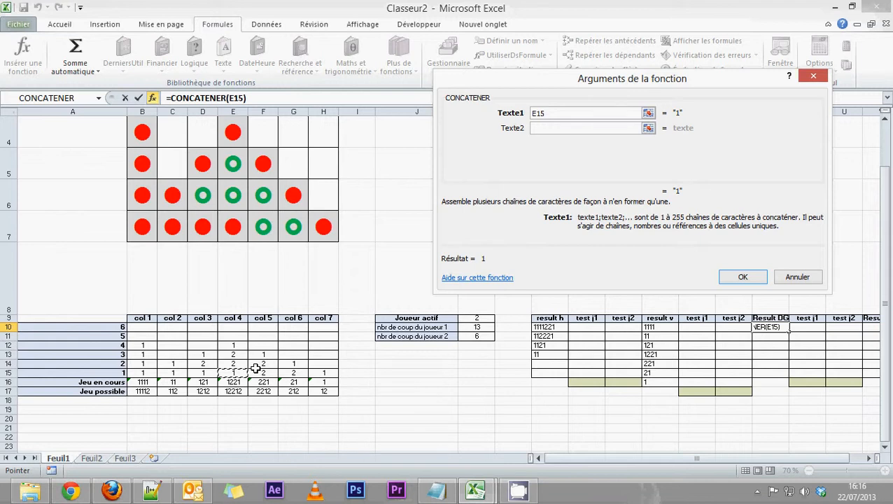
left_click(259, 363)
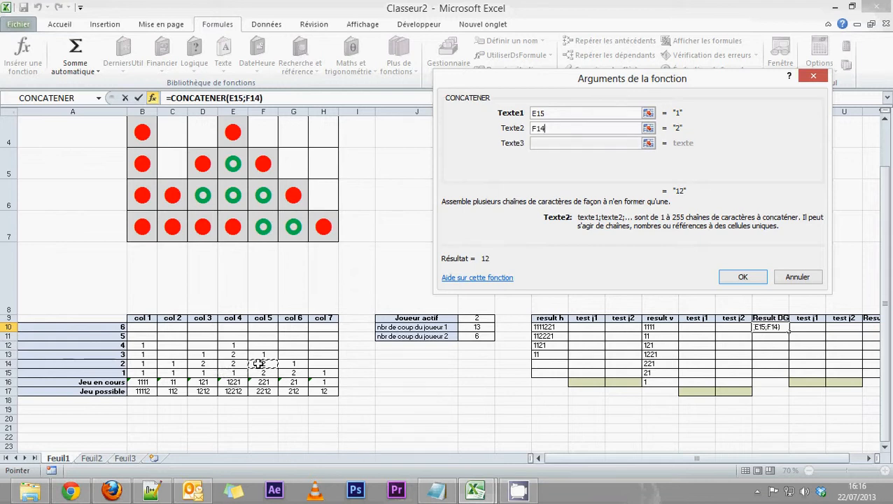
key("Tab")
left_click(290, 355)
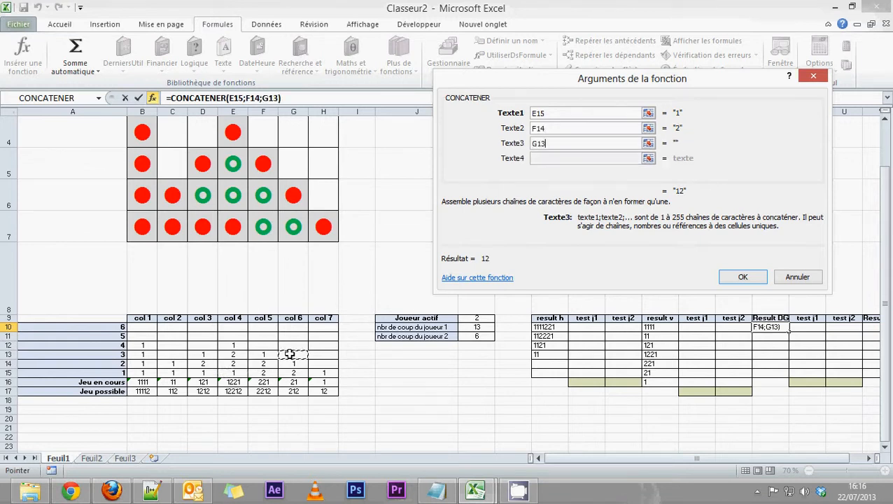
key("Tab")
left_click(321, 344)
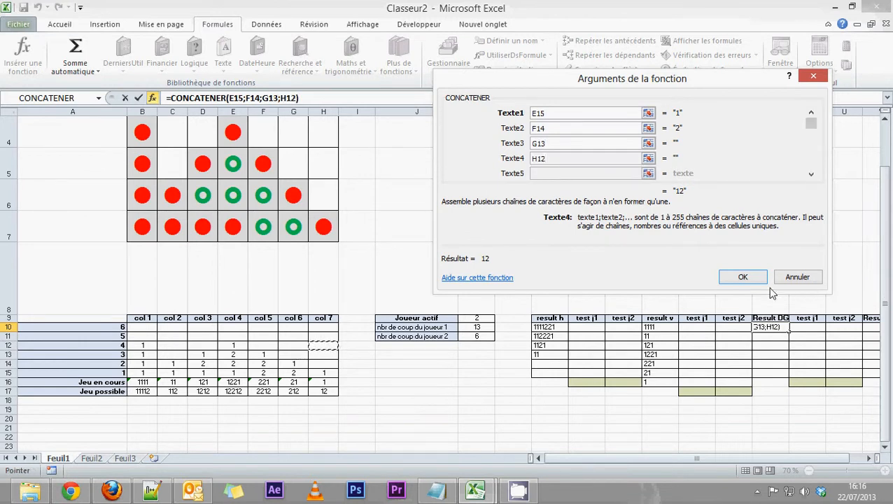
left_click(744, 277)
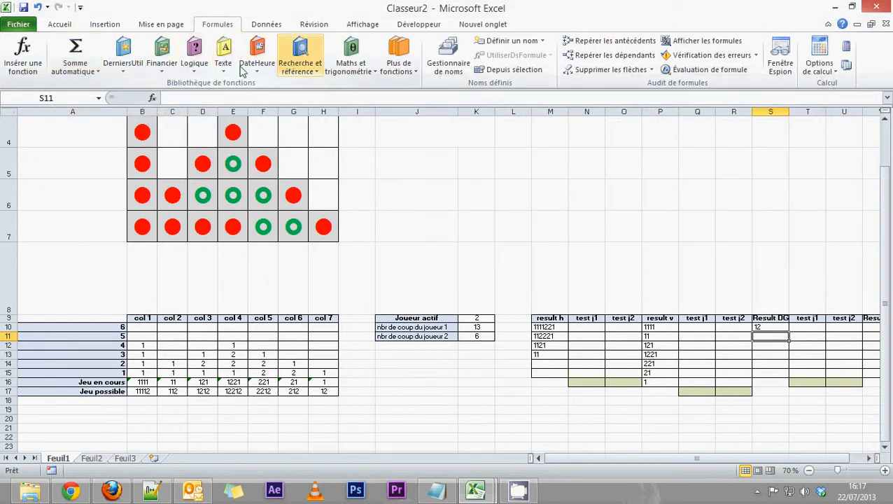
- Insert a CONCATENER function in S11 with D15 and E14 as its first two texts
left_click(224, 59)
left_click(270, 166)
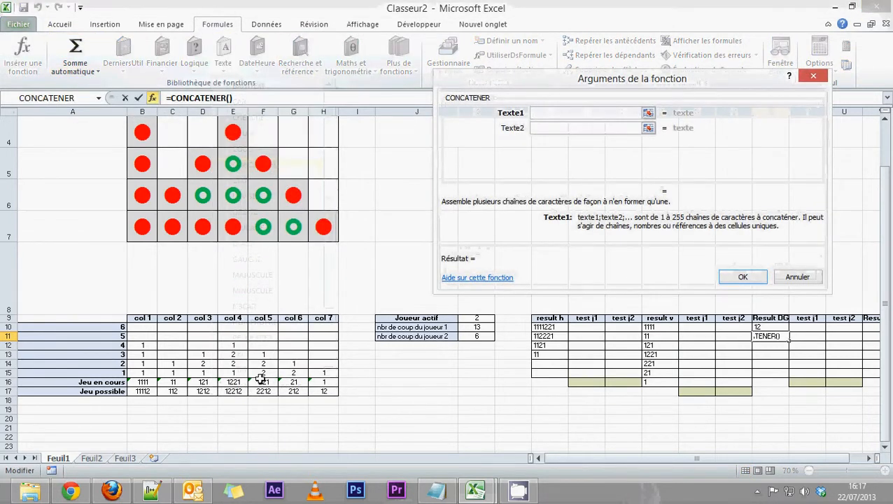
left_click(204, 372)
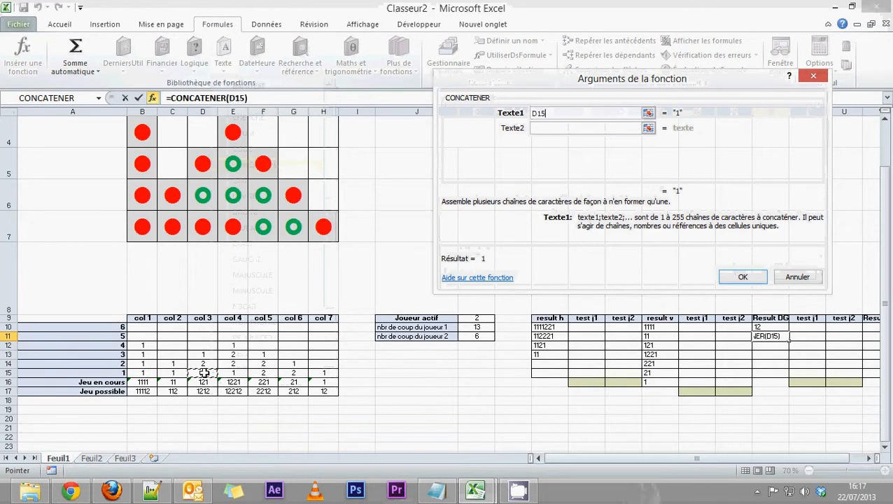
key("Tab")
left_click(232, 364)
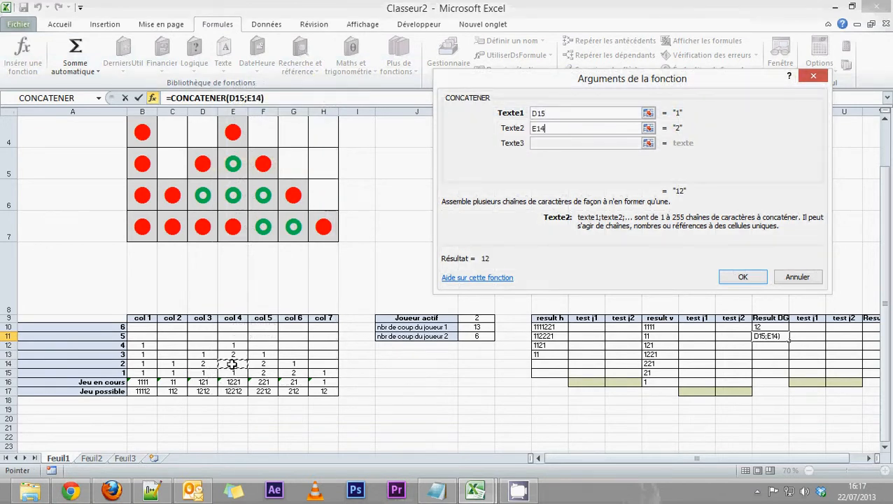
- Complete the S11 CONCATENER formula with F13, G12 and H11
key("Tab")
left_click(263, 354)
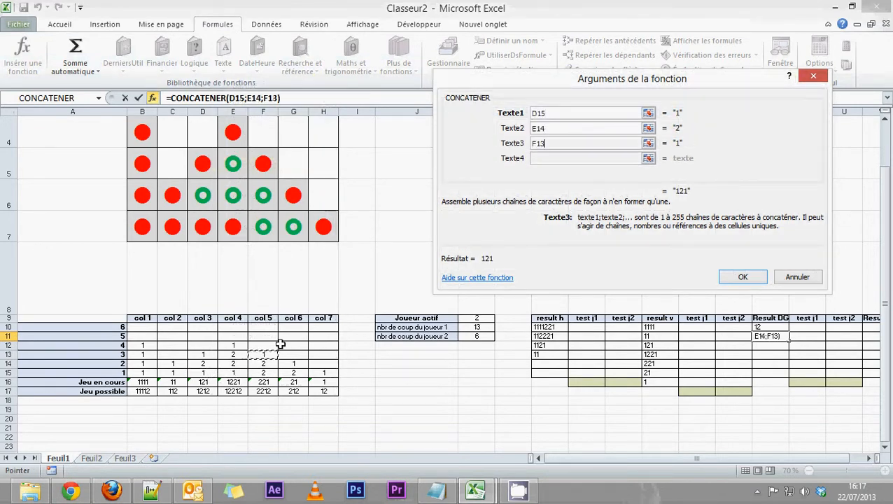
key("Tab")
left_click(293, 344)
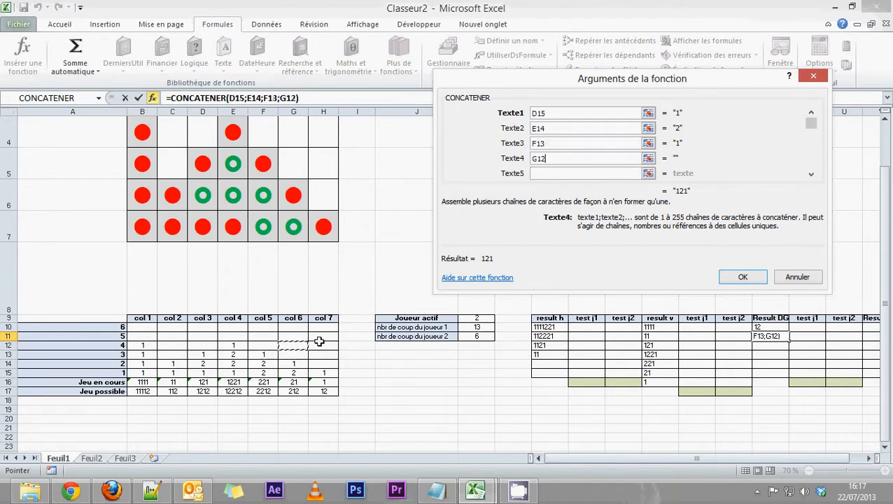
key("Tab")
left_click(323, 336)
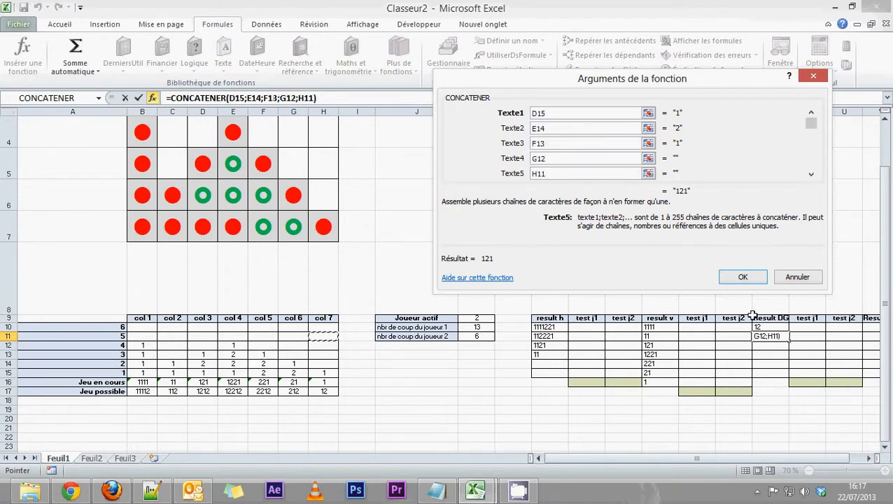
left_click(743, 277)
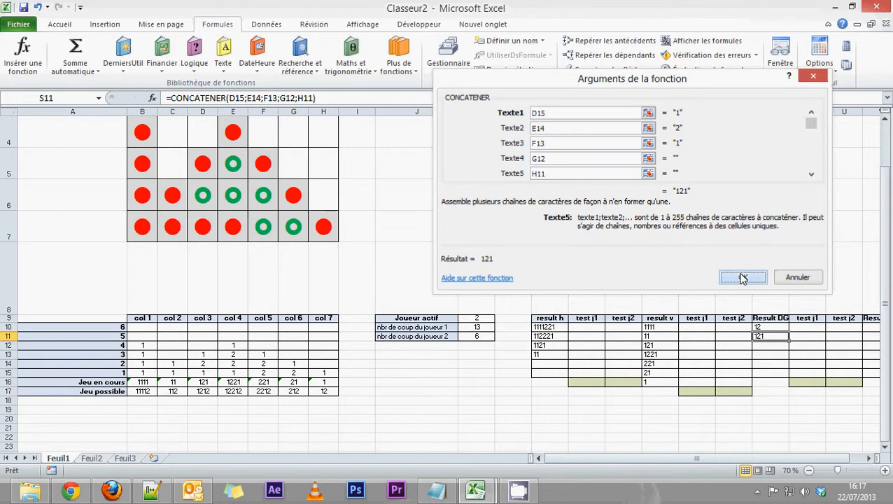
- Insert a CONCATENER function in S12 with C15 and D14 as its first two texts
left_click(777, 345)
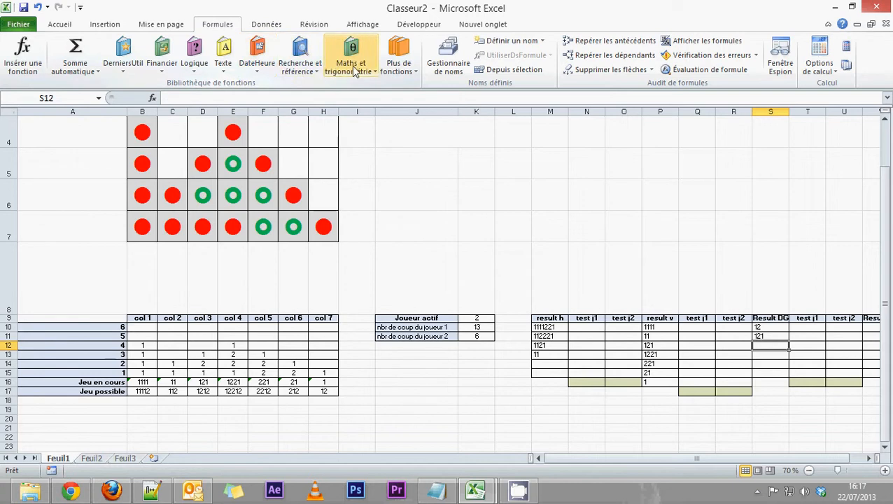
left_click(196, 65)
left_click(223, 62)
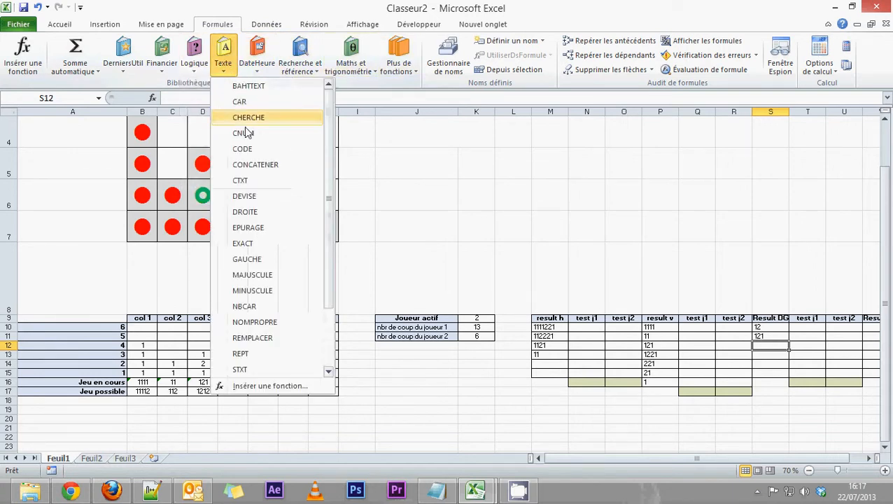
left_click(248, 165)
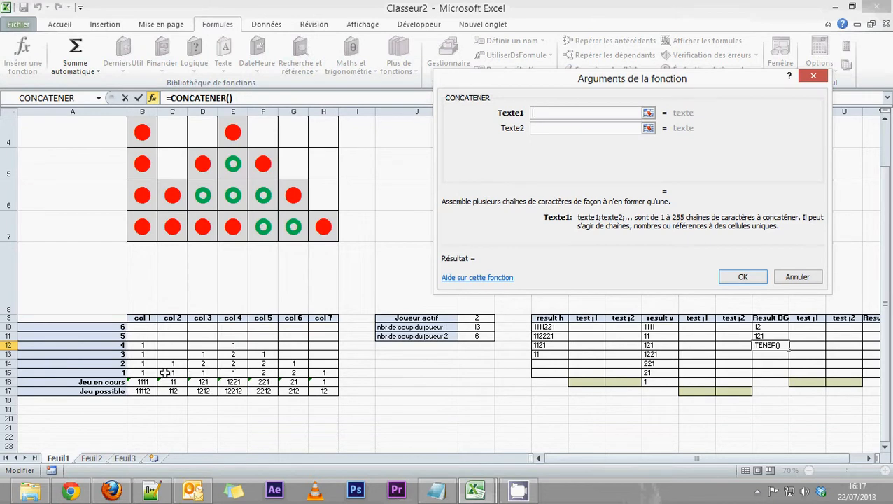
left_click(168, 373)
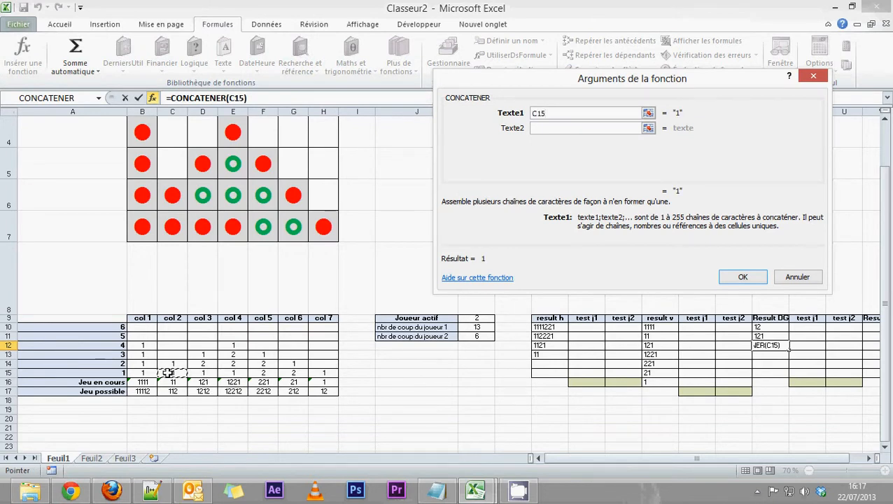
left_click(210, 364)
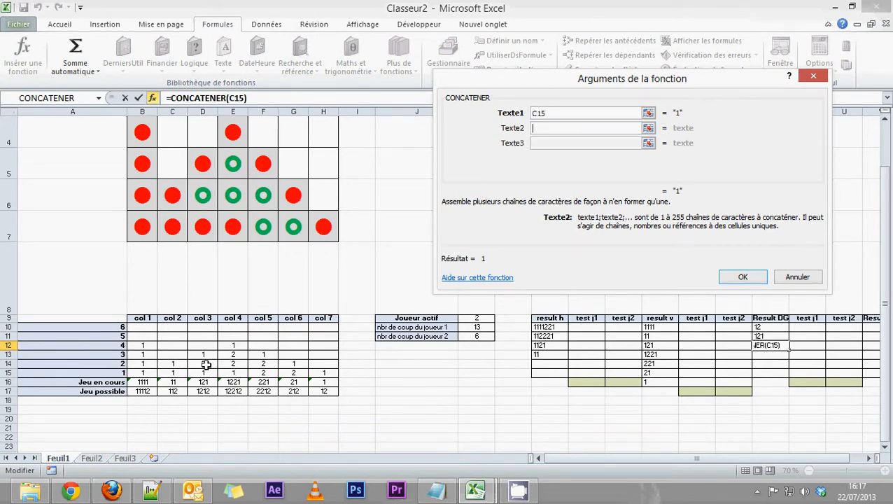
key("Tab")
- Complete the S12 CONCATENER formula with E13, F12, G11 and H10
left_click(235, 355)
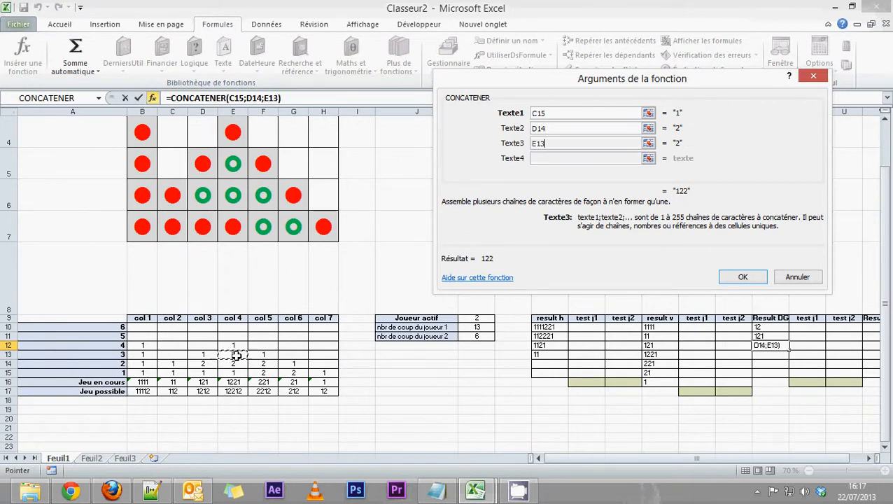
key("Tab")
left_click(259, 345)
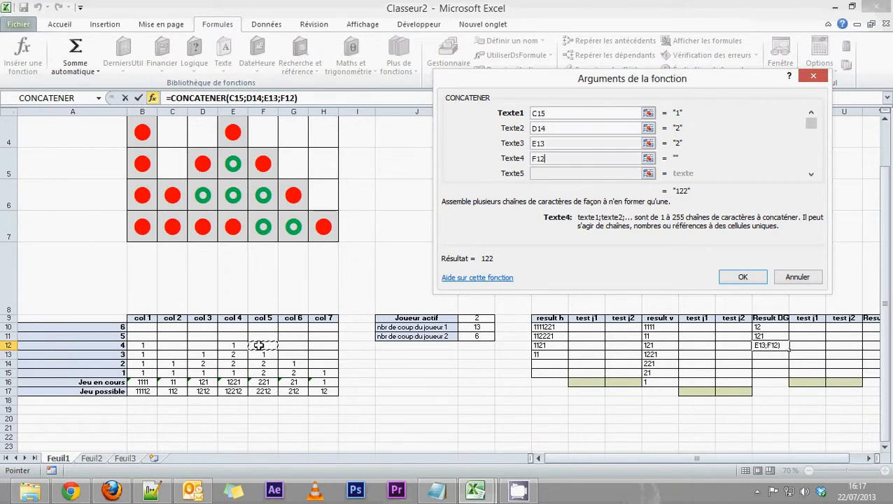
key("Tab")
left_click(286, 336)
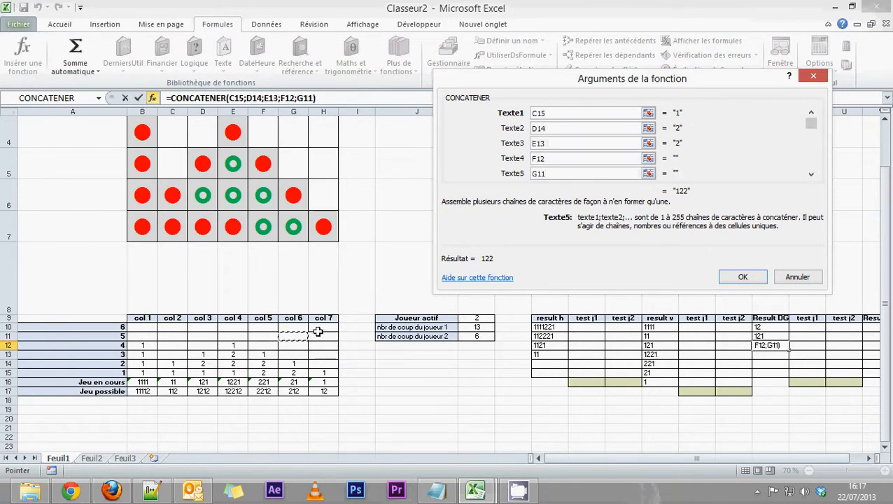
key("Tab")
left_click(319, 328)
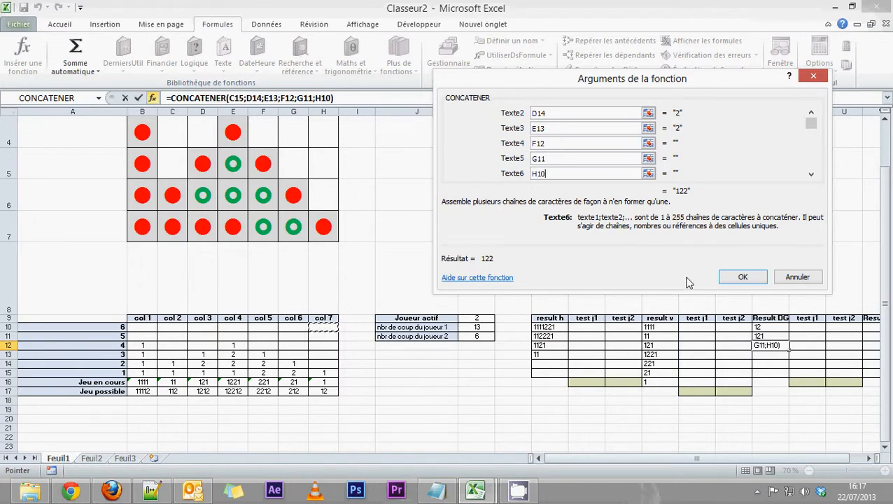
left_click(743, 279)
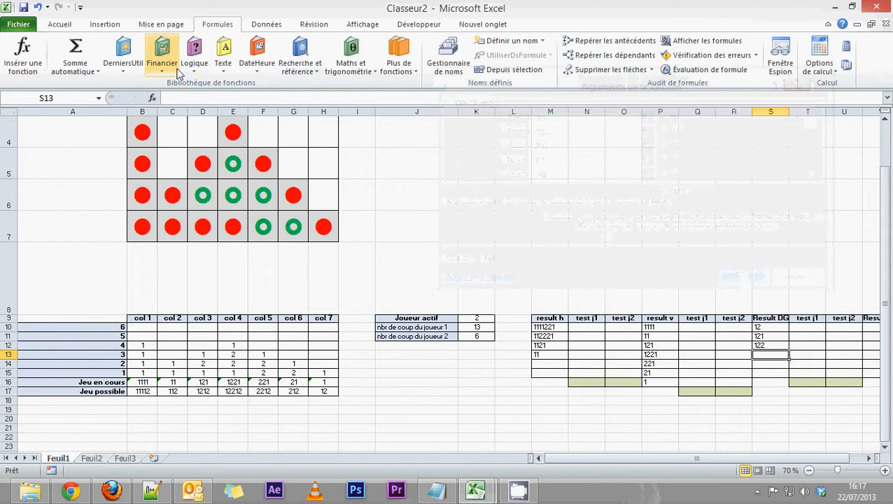
- Insert a CONCATENER function in S13 with C15, D14 and E13 as its first three texts
left_click(223, 63)
left_click(233, 168)
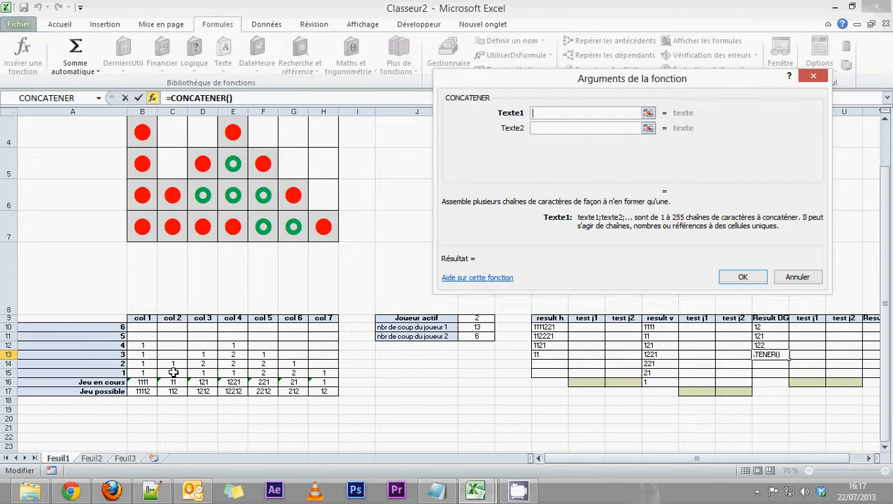
left_click(173, 372)
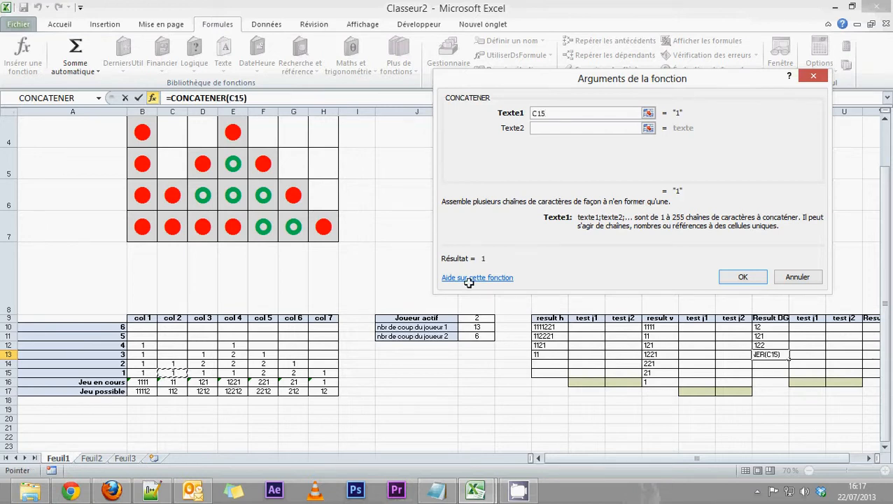
key("Tab")
left_click(202, 363)
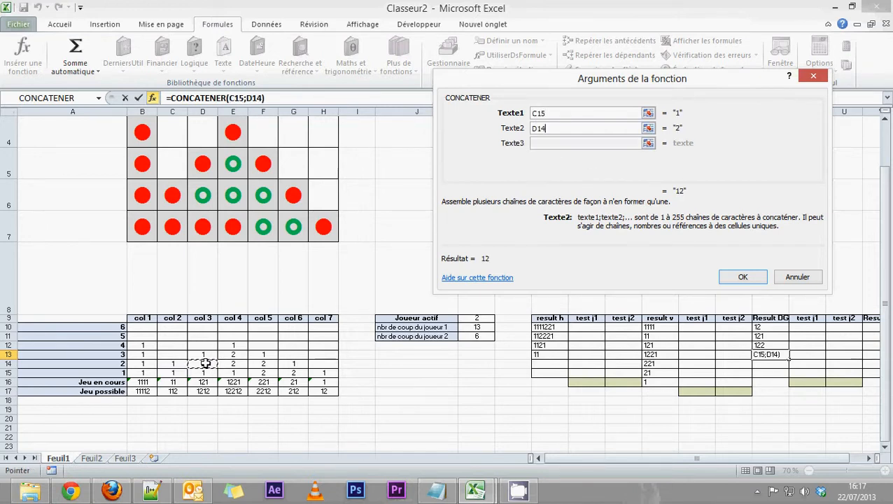
key("Tab")
left_click(232, 354)
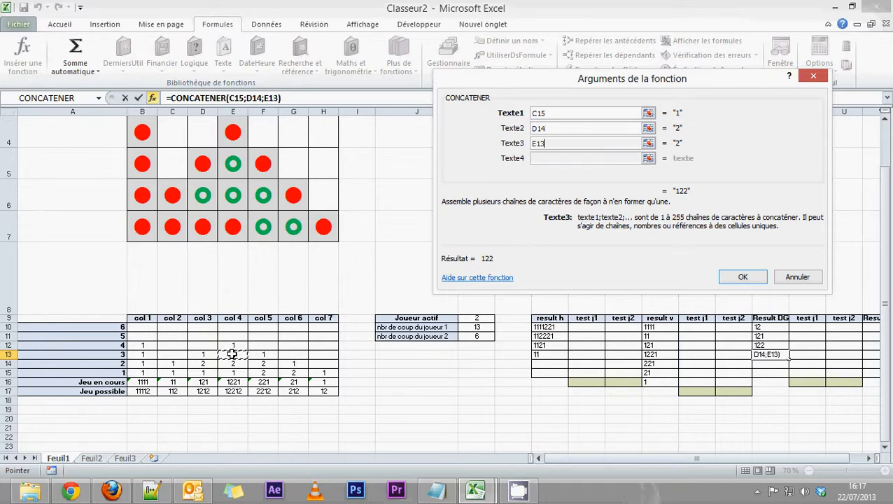
- Try completing the S13 CONCATENER formula with F12 as the third text, followed by G11 and H10
left_click(257, 346)
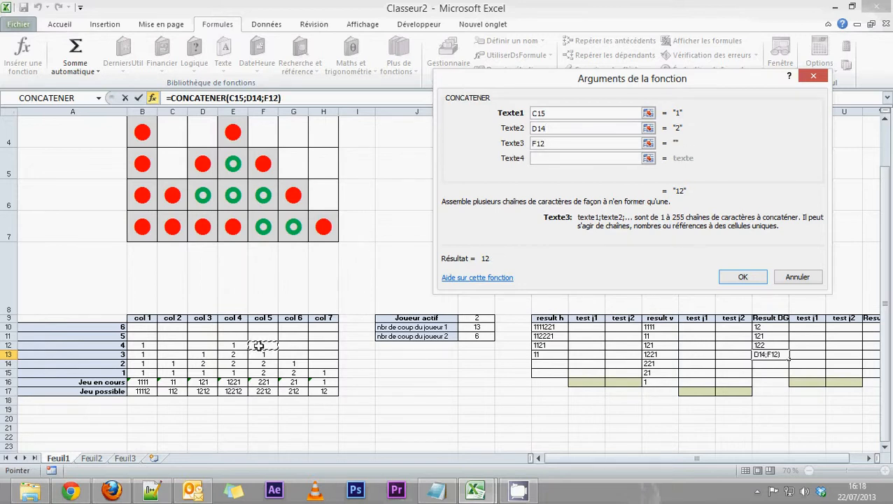
key("Tab")
left_click(293, 336)
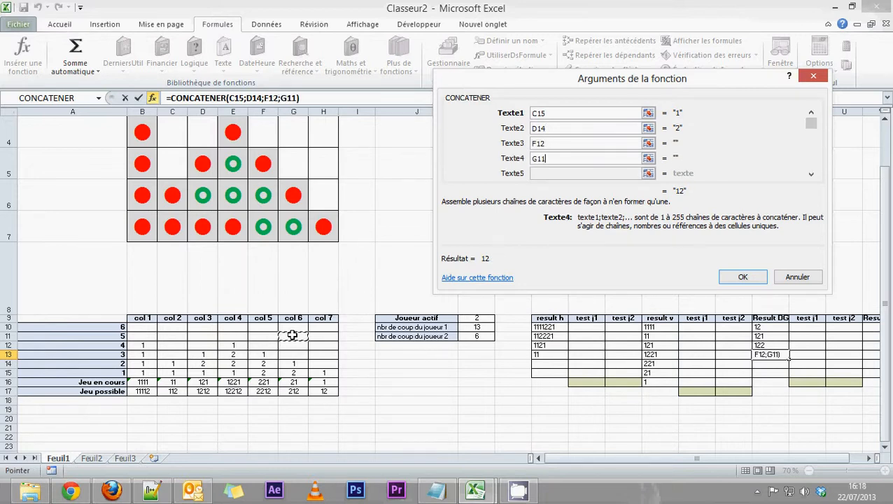
key("Tab")
left_click(322, 327)
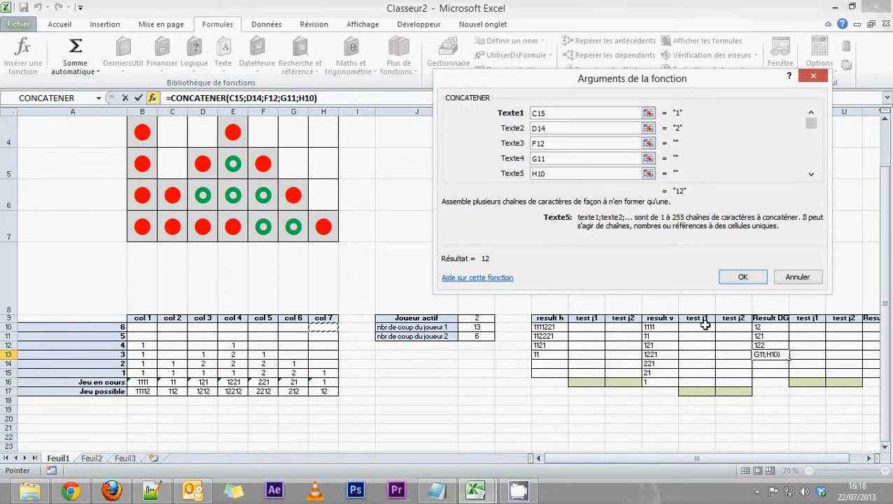
left_click(737, 282)
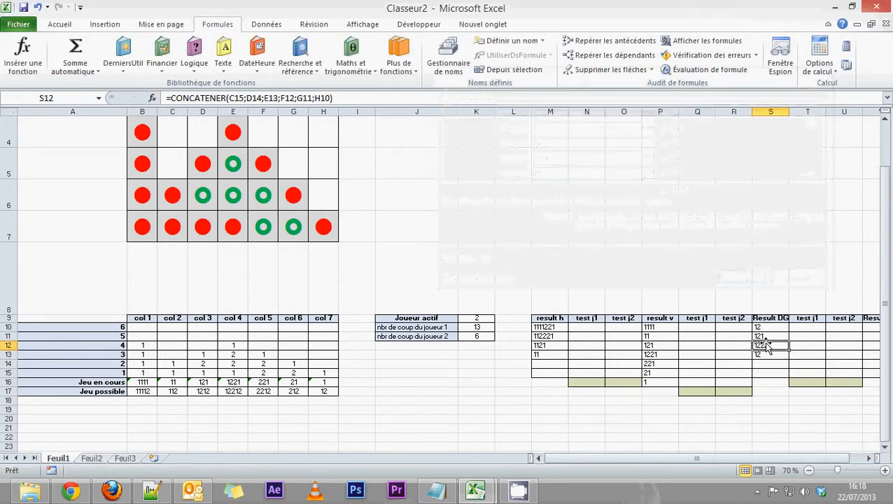
- Compare the formulas in S12 and S13 and clear the incorrect one from S13
left_click(769, 346)
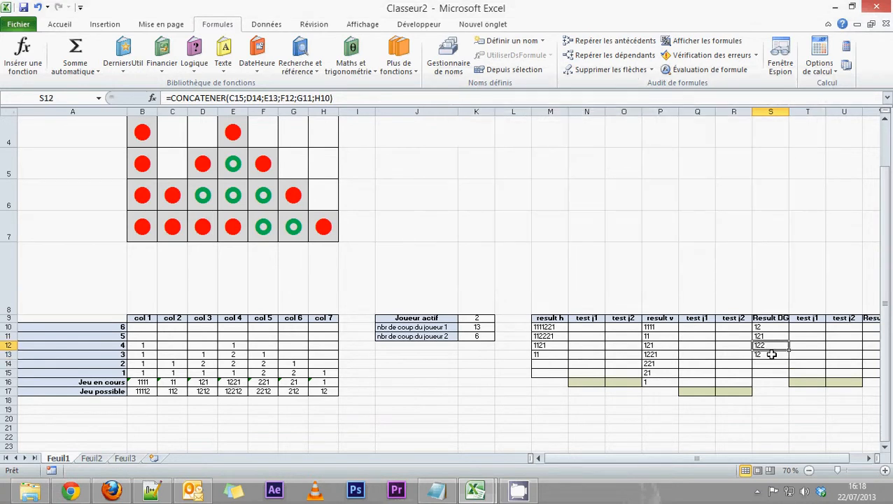
left_click(770, 355)
left_click(771, 345)
left_click(772, 354)
key("Delete")
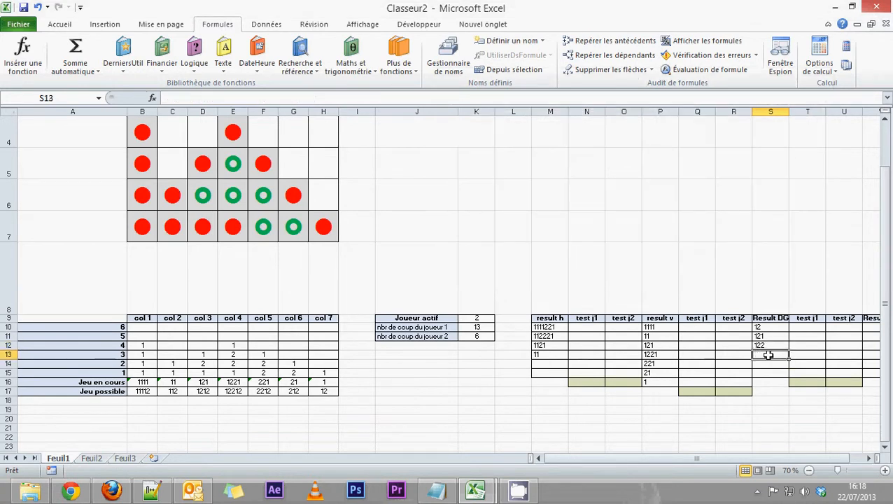
- Insert a CONCATENER function in S13 with B15 and C14 as its first two texts
left_click(224, 62)
left_click(252, 165)
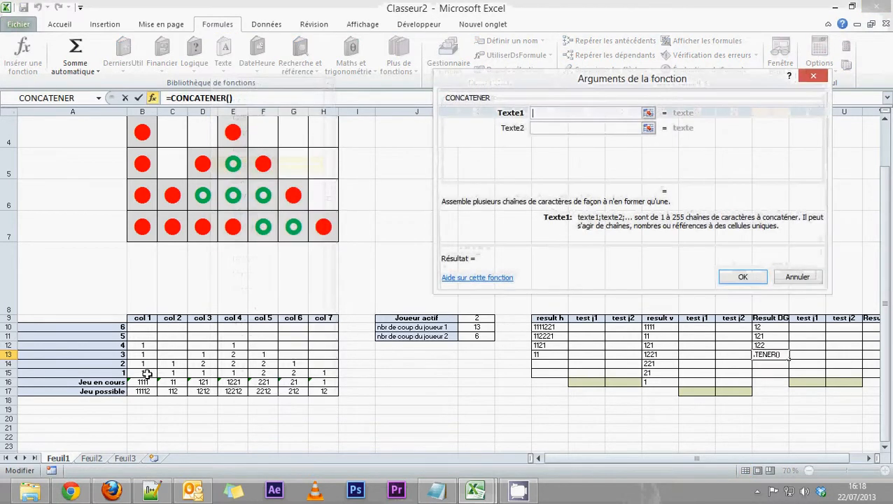
left_click(147, 374)
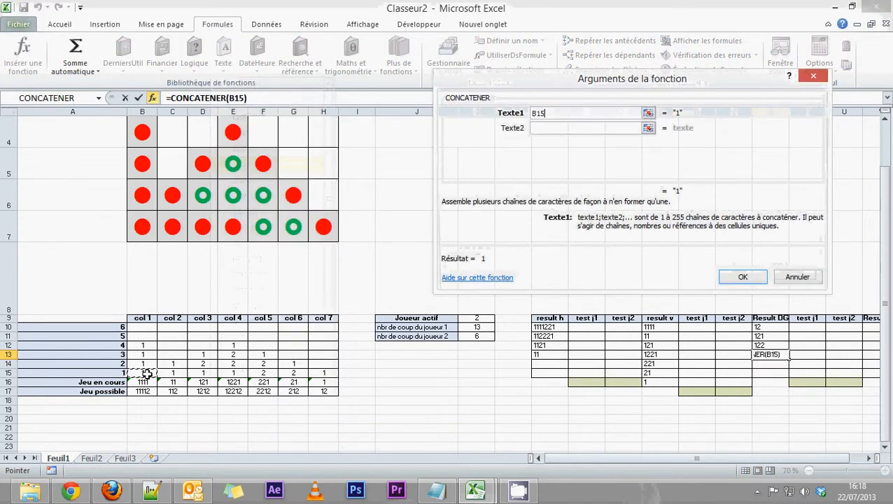
left_click(550, 127)
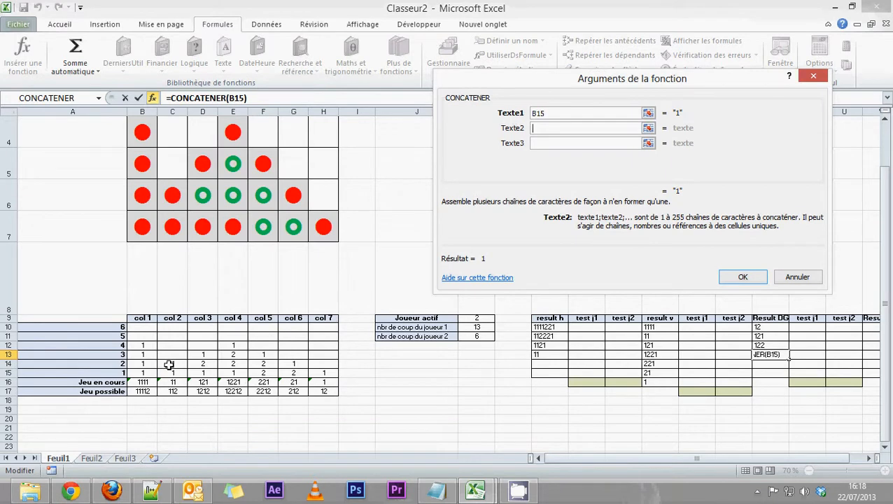
left_click(168, 365)
key("Tab")
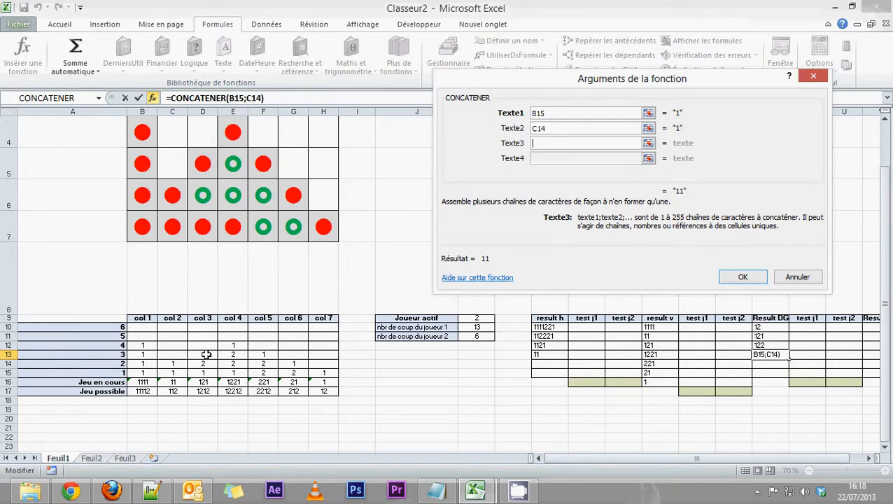
- Complete the S13 CONCATENER formula with D13, E12, F11 and G10
left_click(207, 355)
key("Tab")
left_click(232, 345)
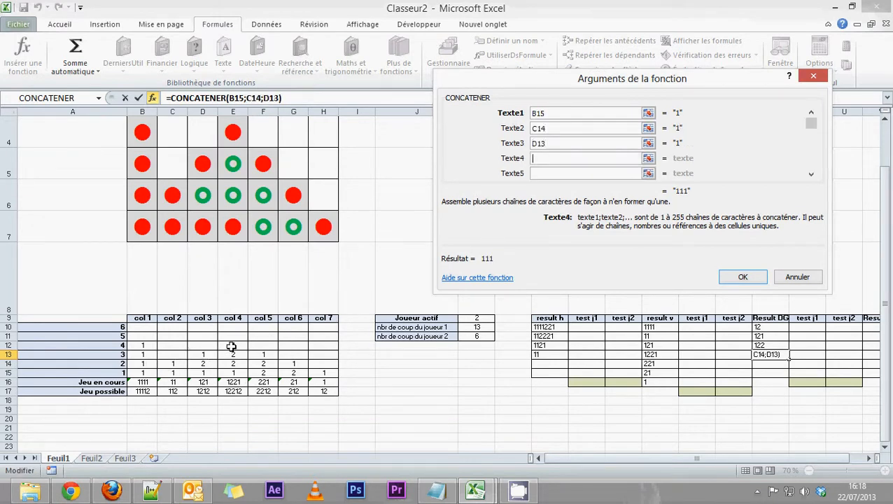
key("Tab")
left_click(258, 336)
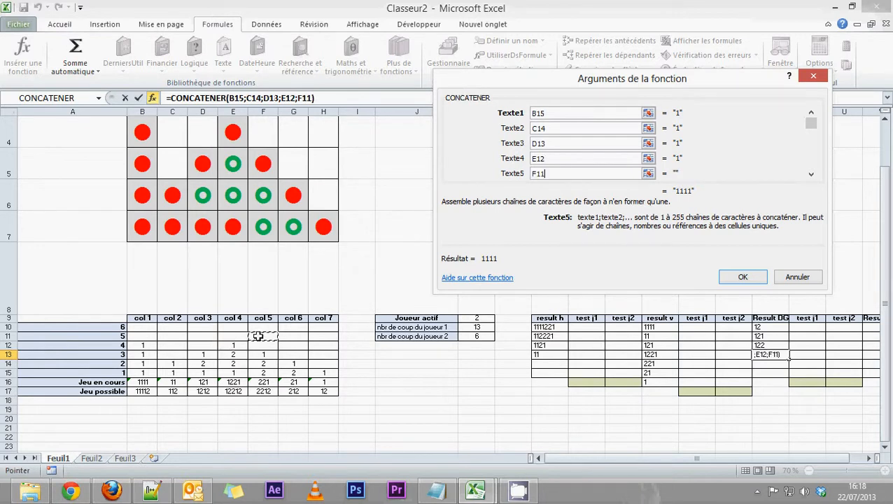
key("Tab")
left_click(294, 324)
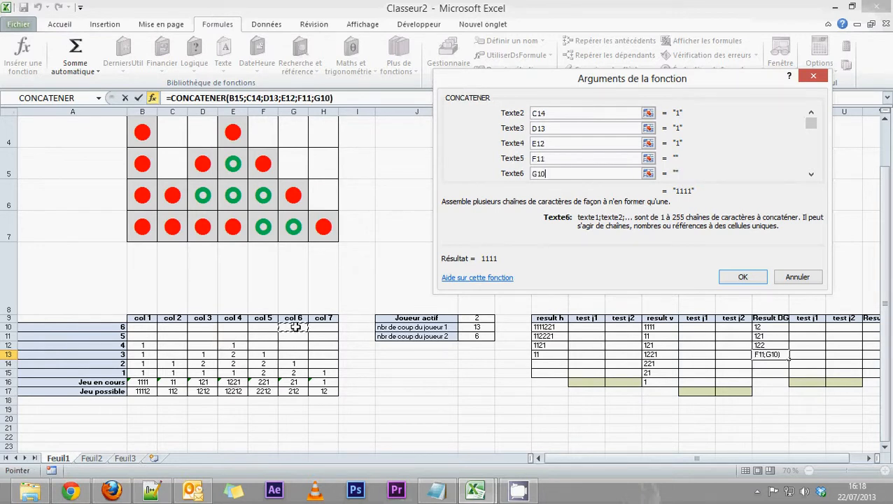
left_click(744, 277)
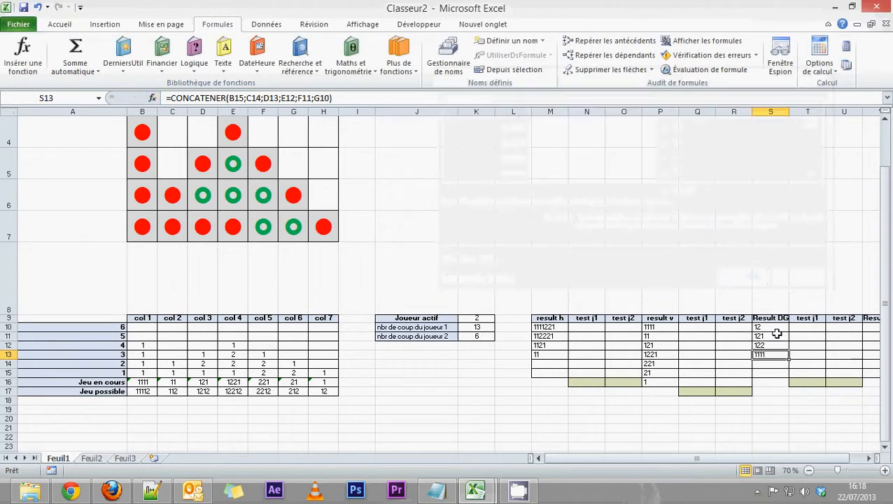
- Review the diagonal CONCATENER formulas in the Result DG column, from S10 down to S13
key("Up")
key("Up")
key("Up")
key("Up")
left_click(770, 326)
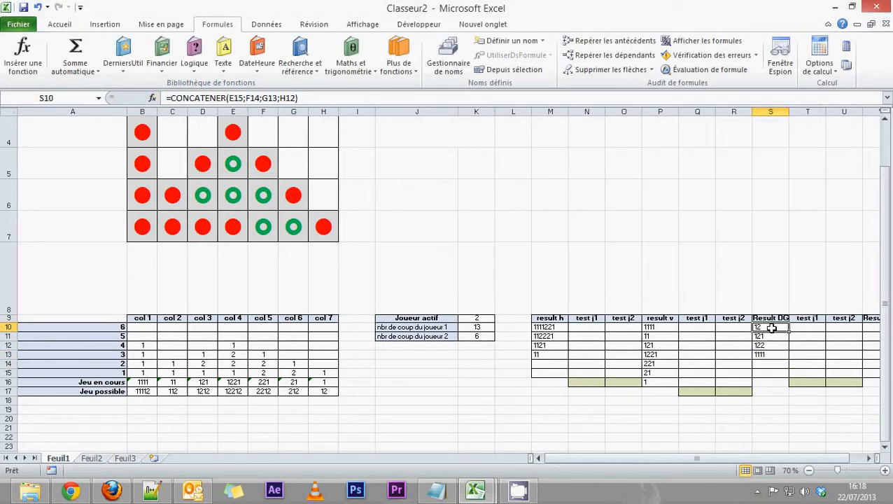
key("Down")
key("Down")
key("Down")
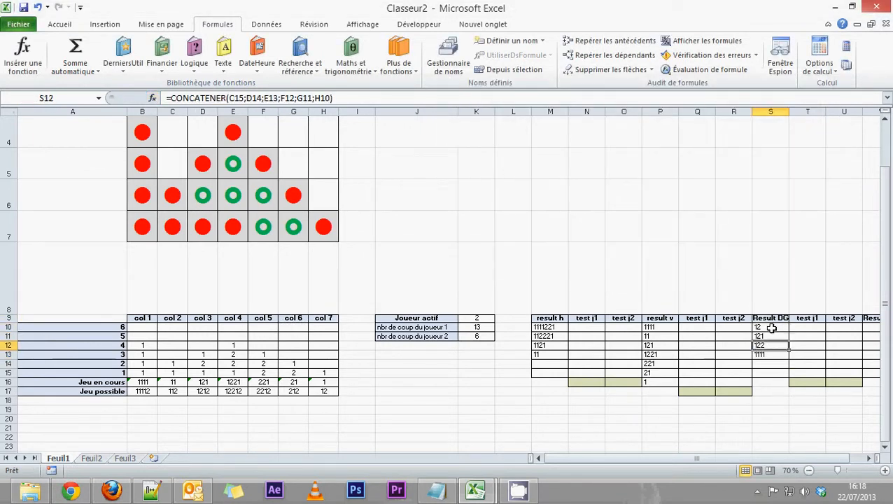
- Insert a CONCATENER function in S14 with B14 and C13 as its first two texts
left_click(768, 363)
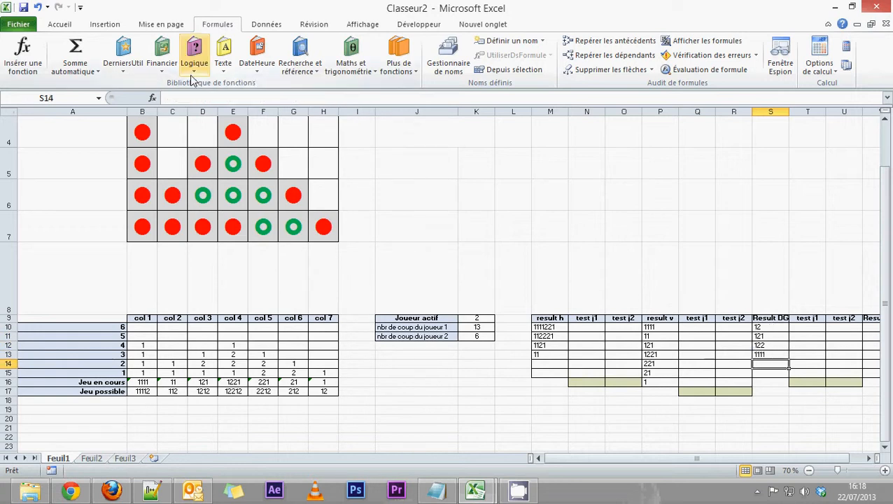
left_click(224, 70)
left_click(238, 168)
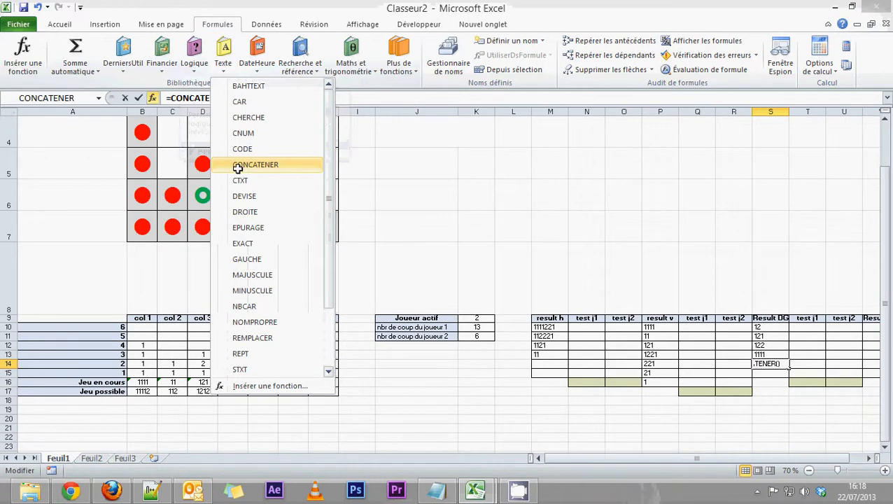
left_click(142, 363)
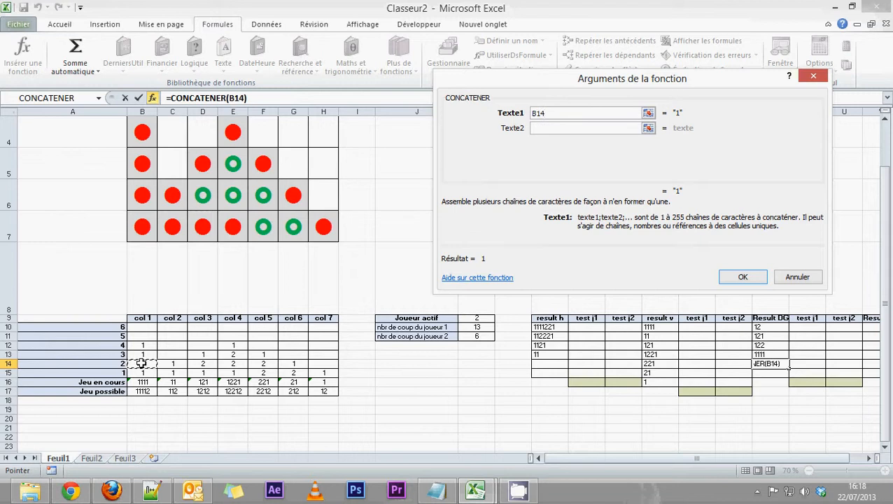
key("Tab")
left_click(171, 355)
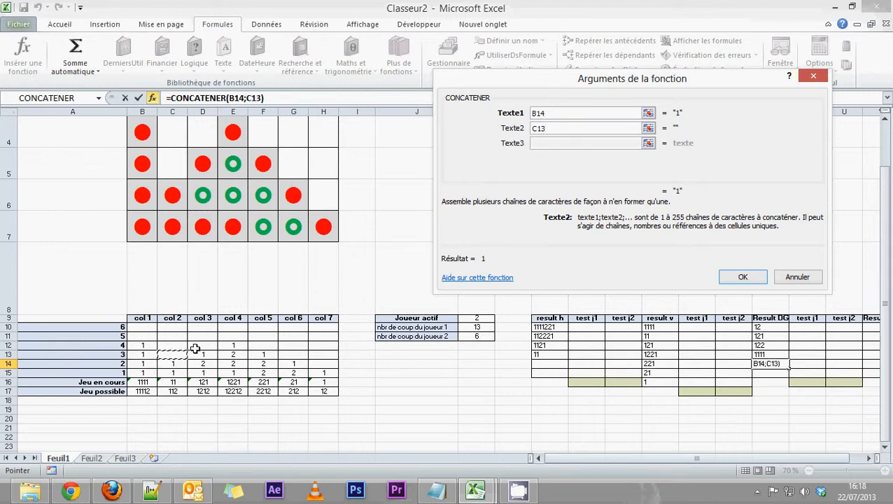
- Complete the S14 CONCATENER formula with D12, E11 and F10
key("Tab")
left_click(200, 345)
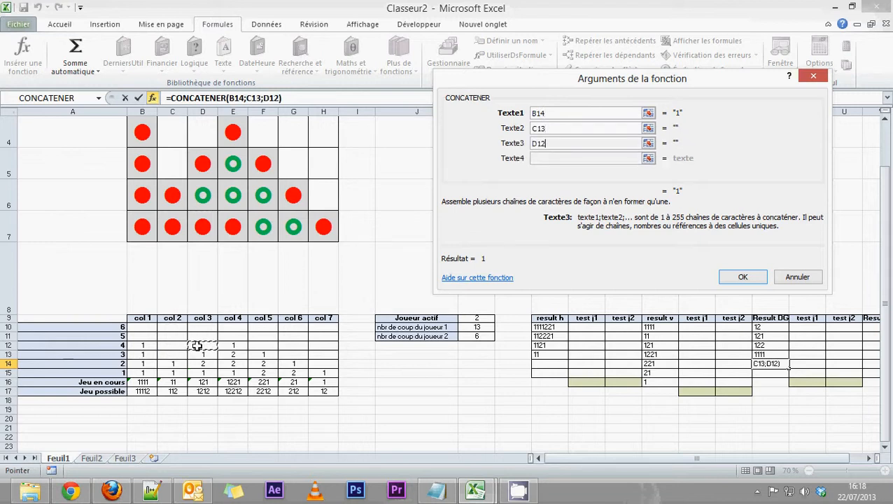
key("Tab")
left_click(228, 334)
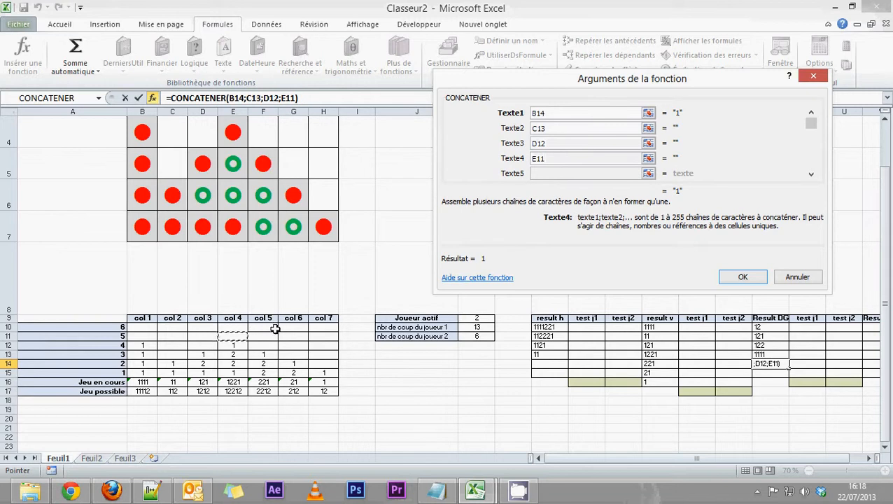
key("Tab")
left_click(262, 327)
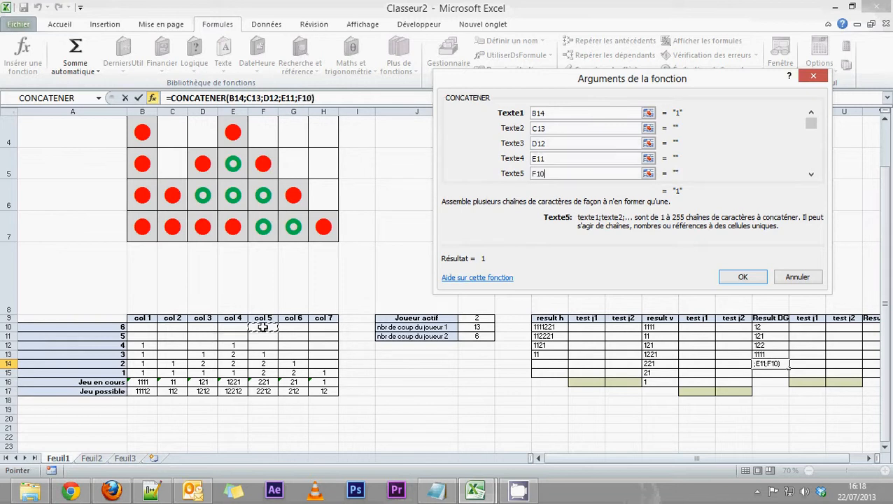
left_click(743, 277)
- Insert a CONCATENER function in S15 with B13 and C12 as its first two texts
left_click(767, 371)
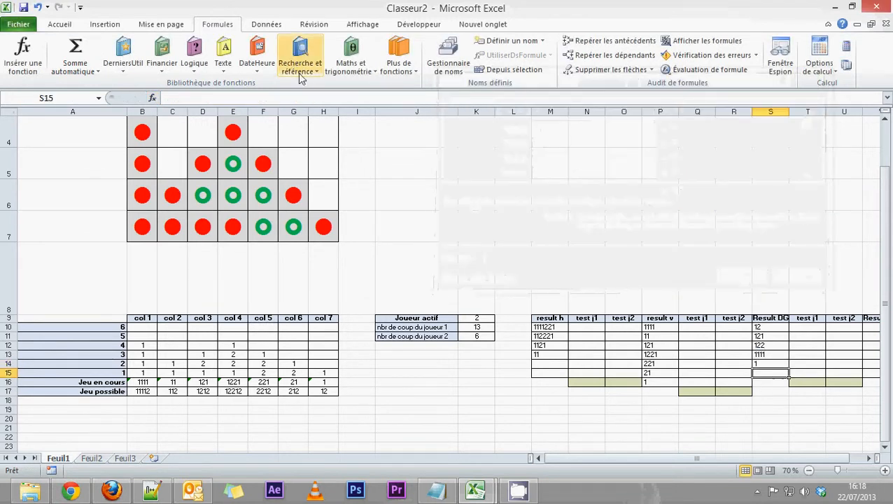
left_click(220, 64)
left_click(240, 163)
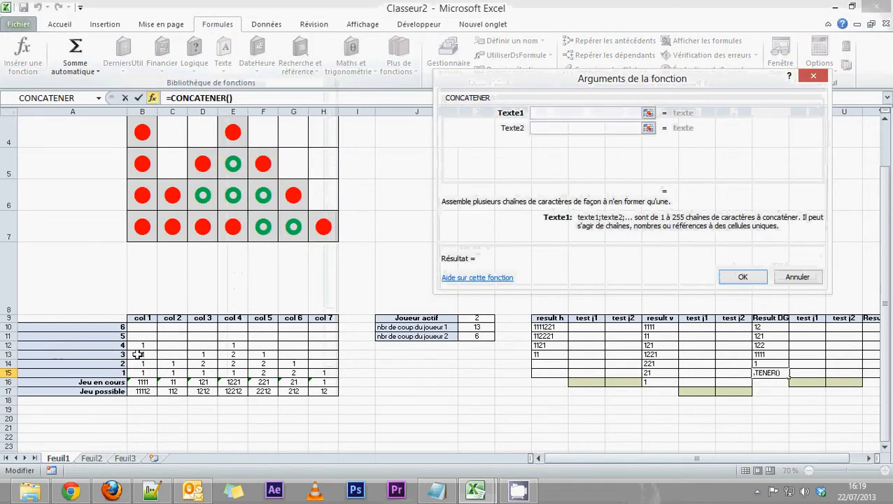
left_click(138, 355)
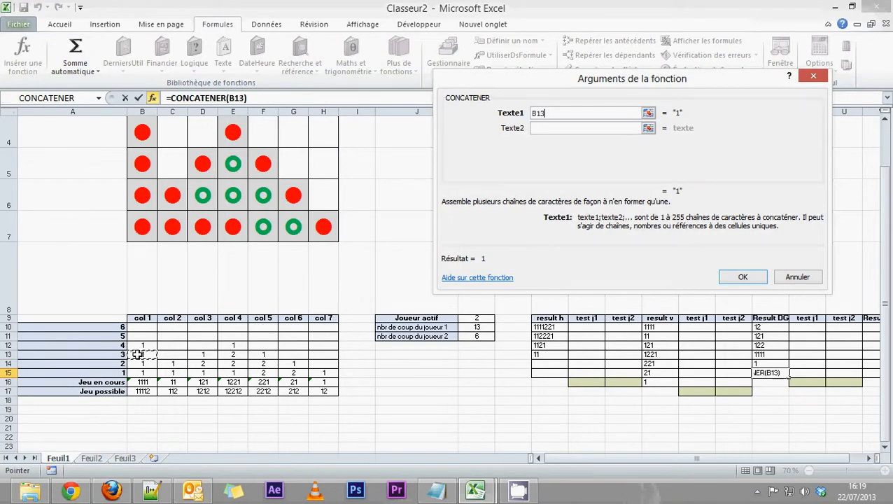
key("Tab")
left_click(169, 345)
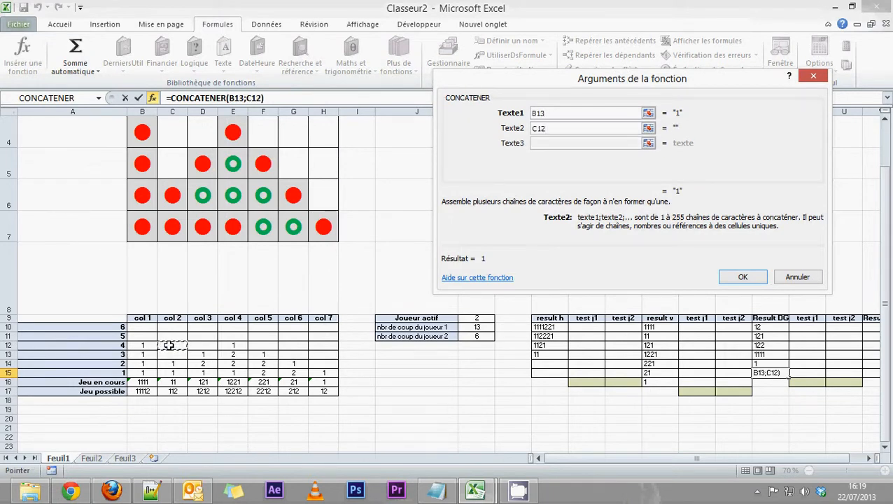
- Complete the S15 CONCATENER formula with D11 and E10
key("Tab")
left_click(202, 336)
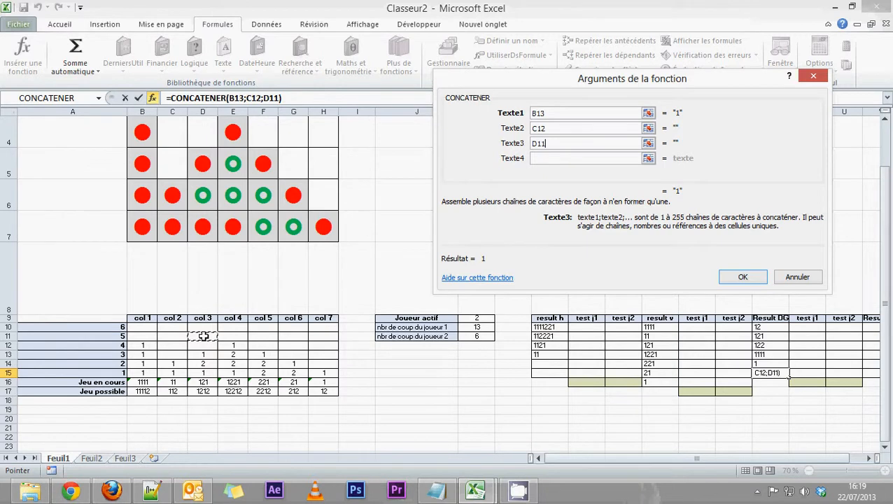
key("Tab")
left_click(233, 327)
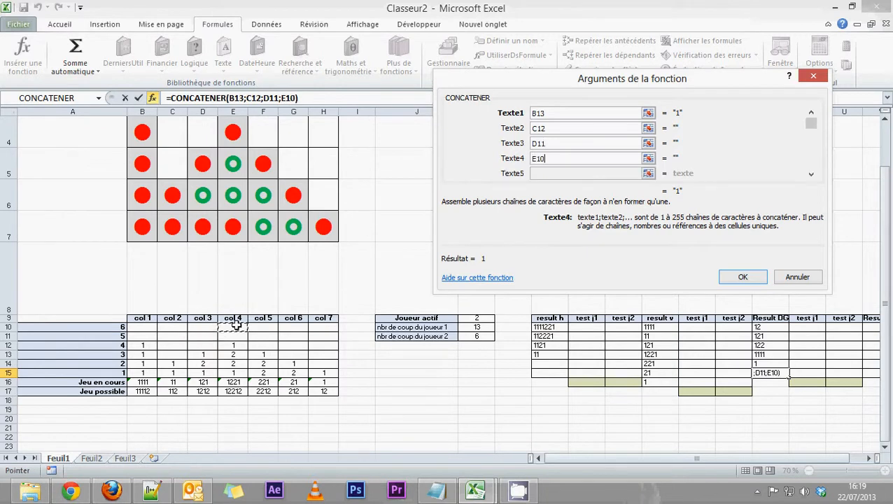
left_click(742, 277)
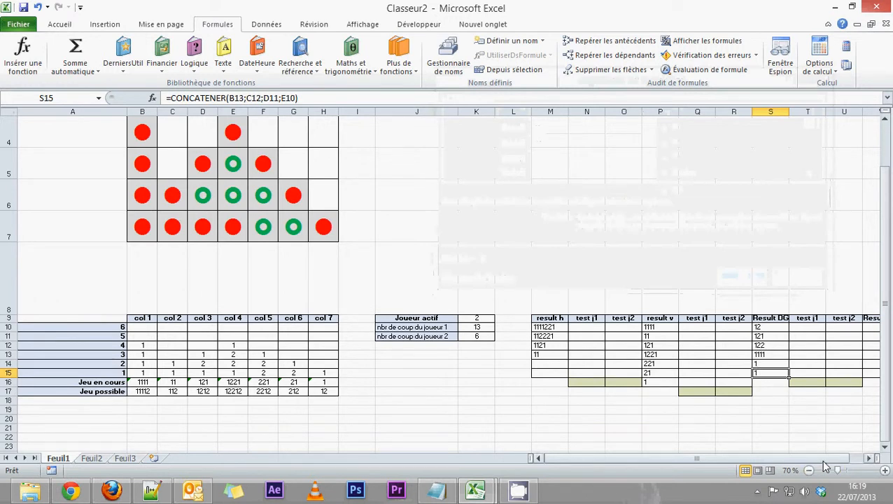
- Select V10 under Result DD and narrow the test j1 and test j2 columns N, O, Q, R, T and U
left_click(867, 457)
left_click(767, 326)
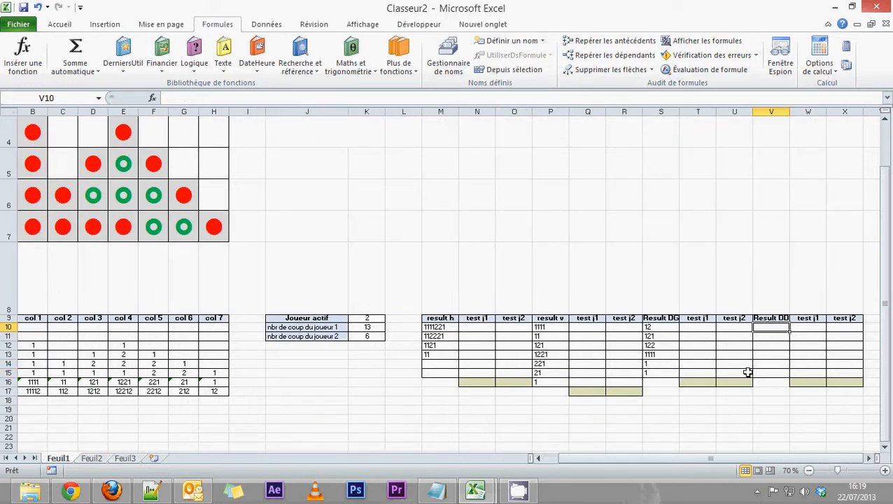
left_click(656, 459)
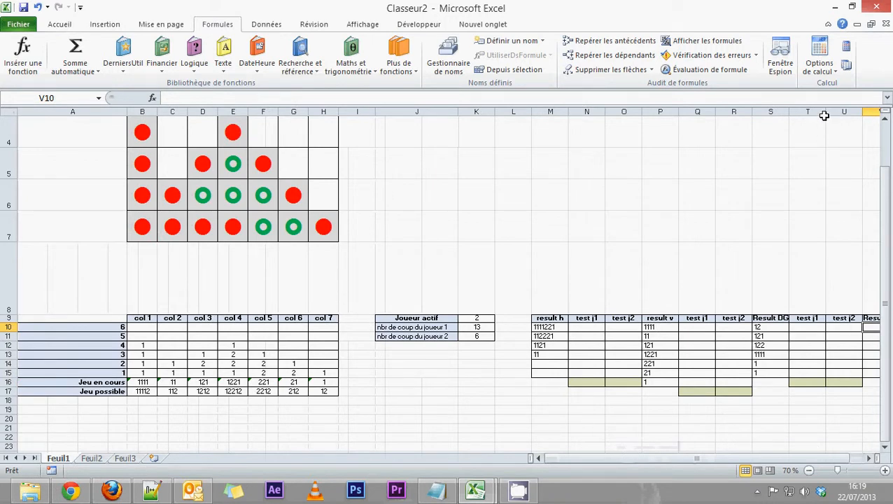
left_click_drag(824, 116, 849, 114)
left_click_drag(715, 113, 742, 112)
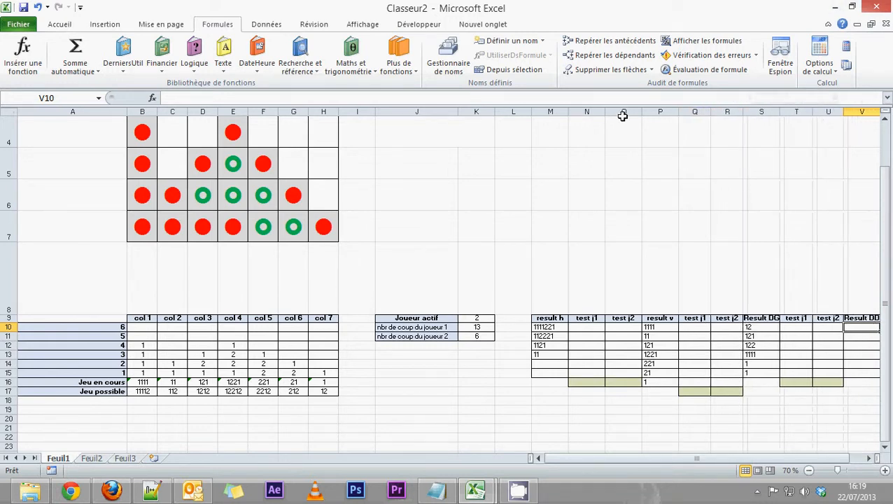
left_click_drag(604, 112, 630, 112)
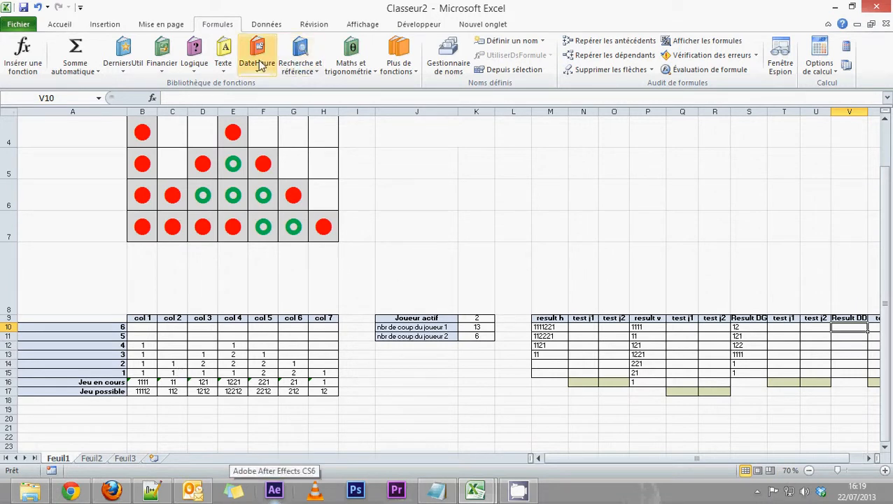
- Insert a CONCATENER function in V10 with E15 and D14 as its first two texts
left_click(223, 56)
left_click(241, 165)
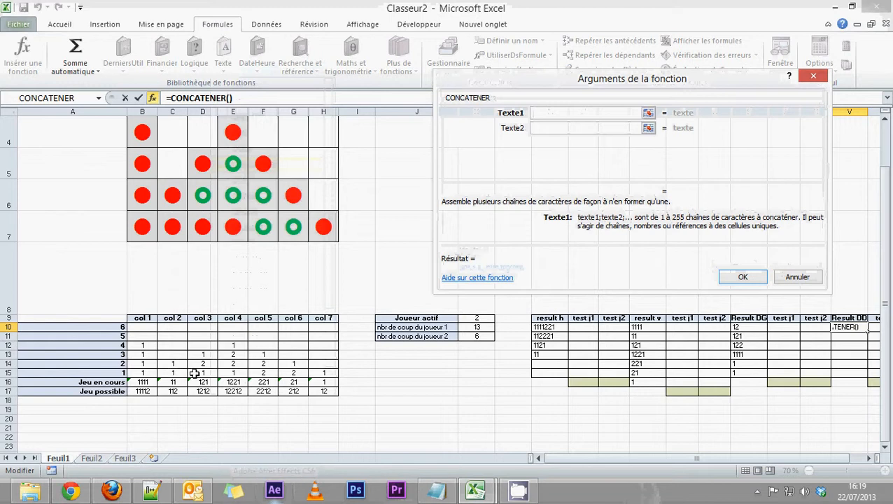
left_click(233, 374)
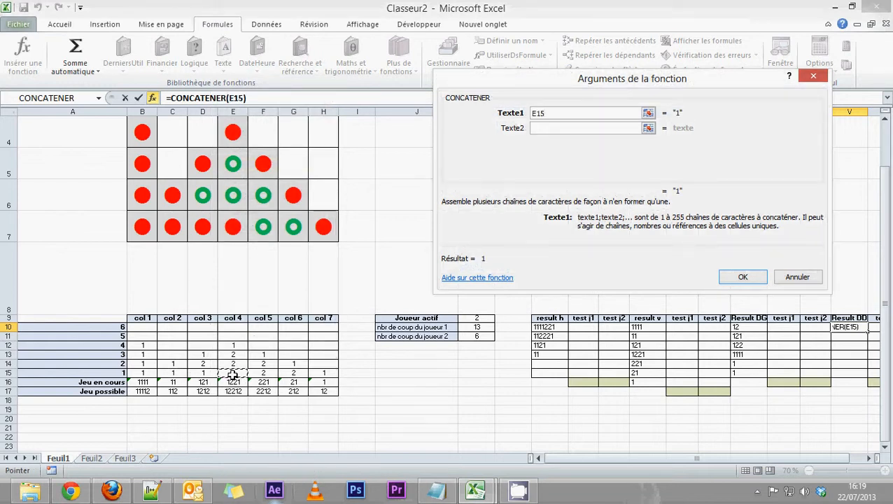
key("Tab")
left_click(203, 364)
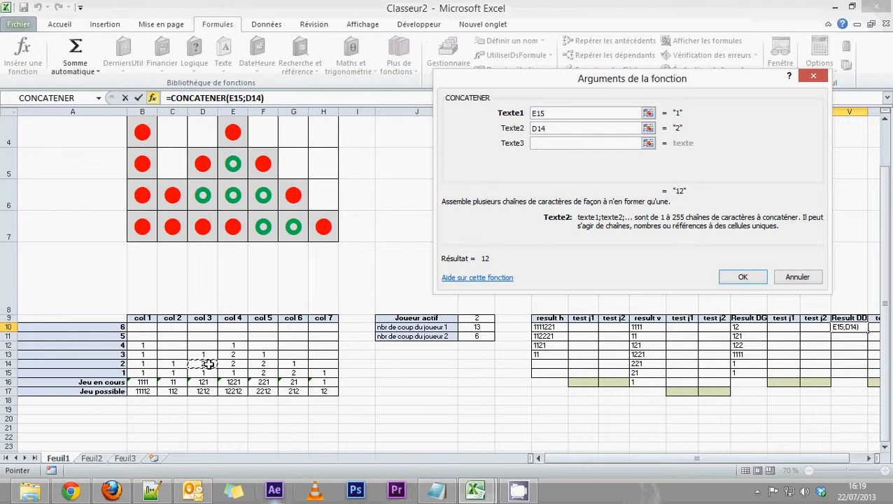
- Complete the V10 CONCATENER formula with C13 and B12
key("Tab")
left_click(174, 355)
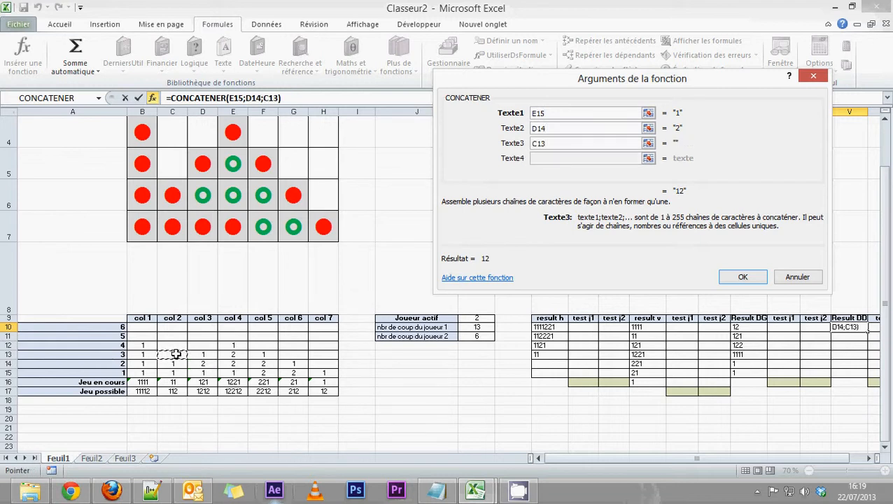
key("Tab")
left_click(143, 344)
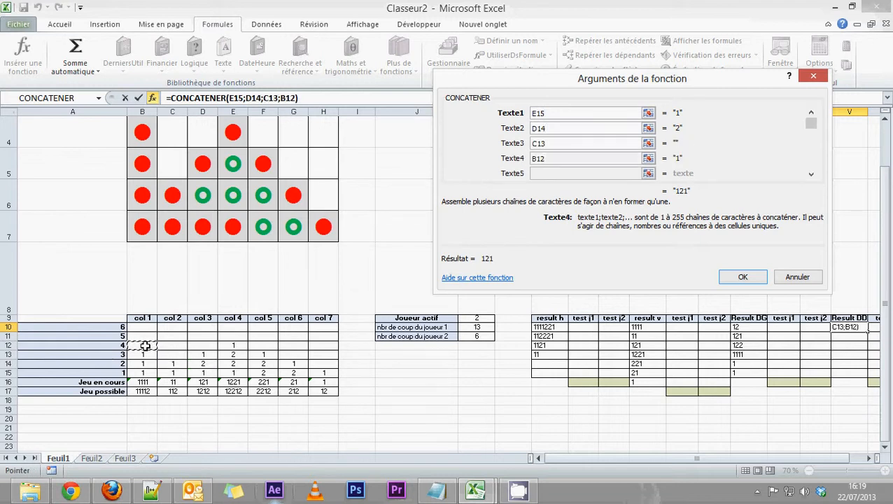
left_click(742, 276)
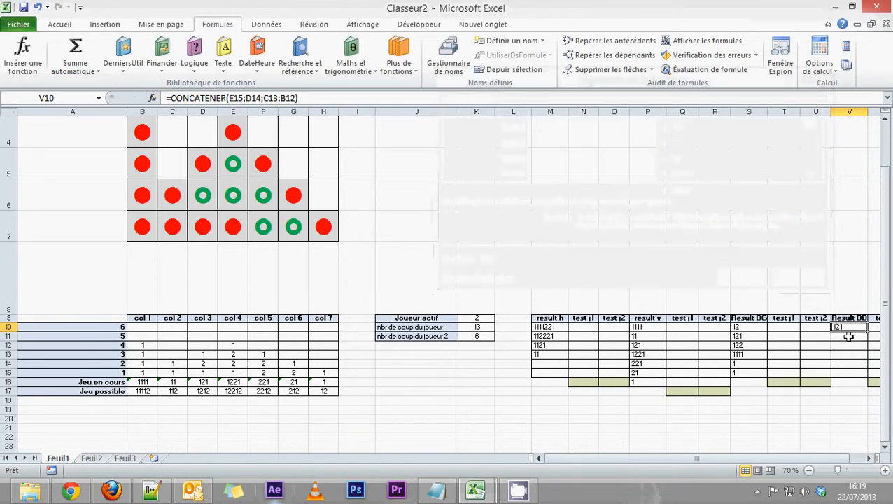
- Insert a CONCATENER function in V11 with F15 and E14 as its first two texts
left_click(848, 336)
left_click(223, 56)
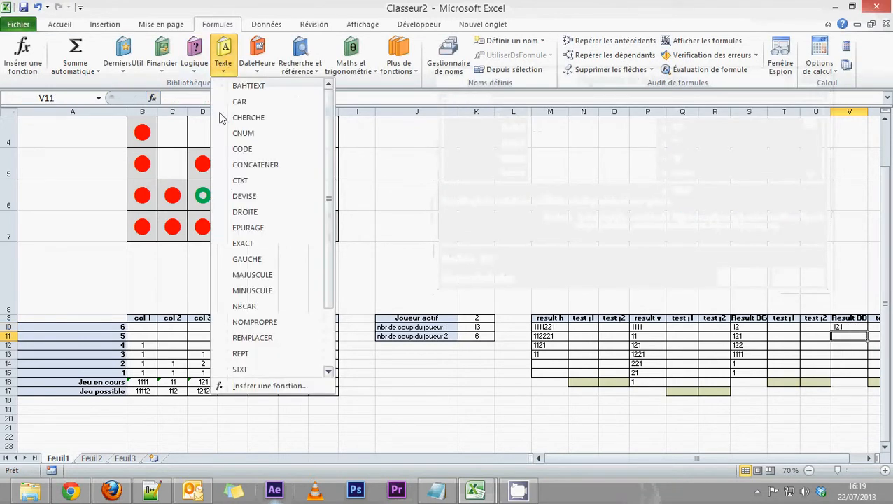
left_click(235, 167)
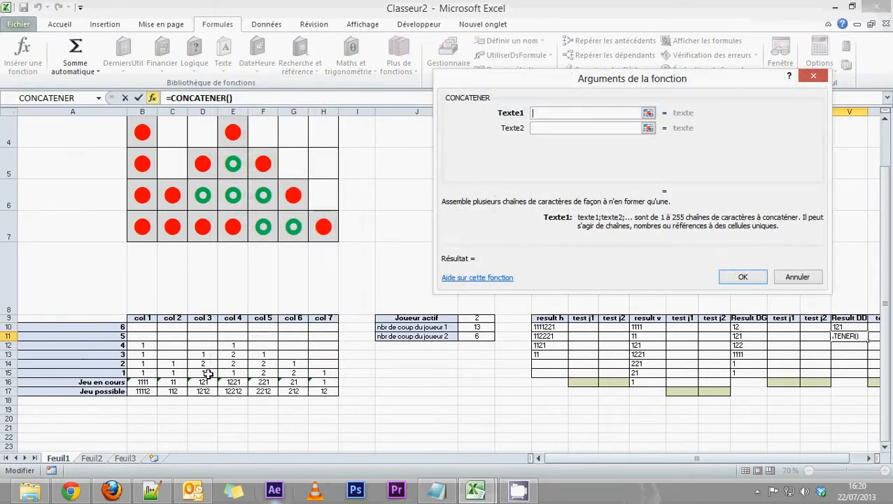
left_click(259, 373)
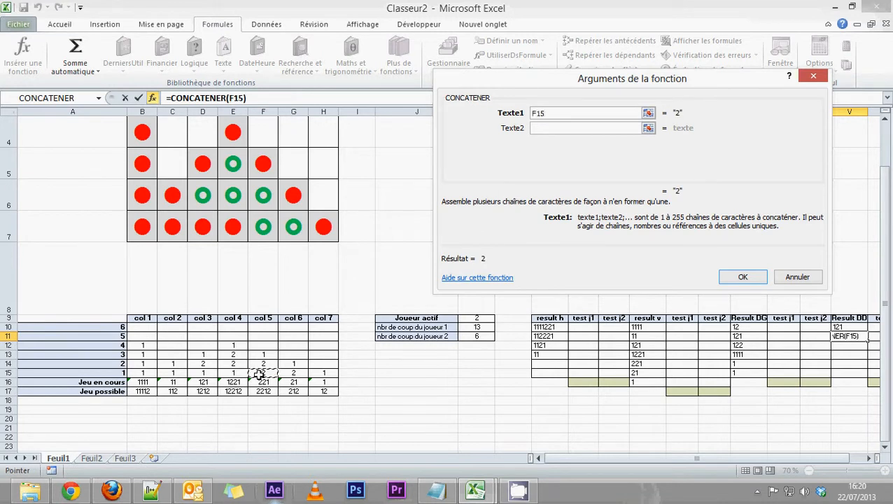
key("Tab")
left_click(234, 364)
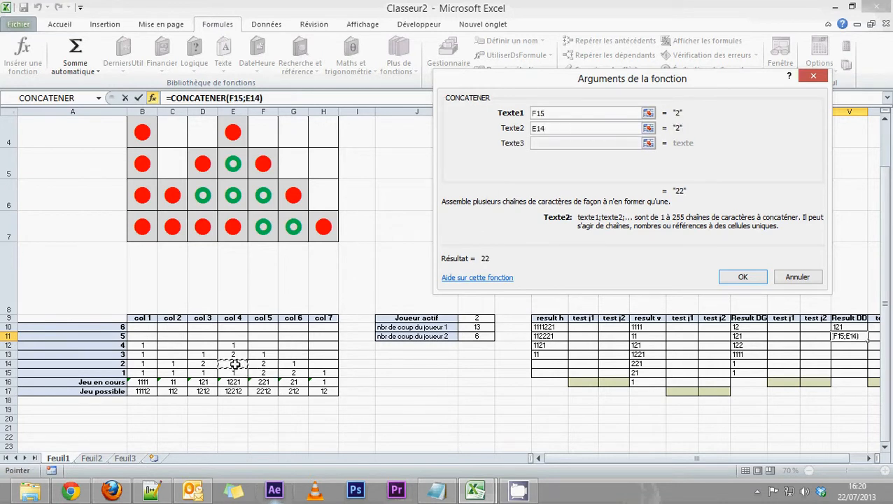
- Complete the V11 CONCATENER formula with D13, C12 and B11
key("Tab")
left_click(206, 355)
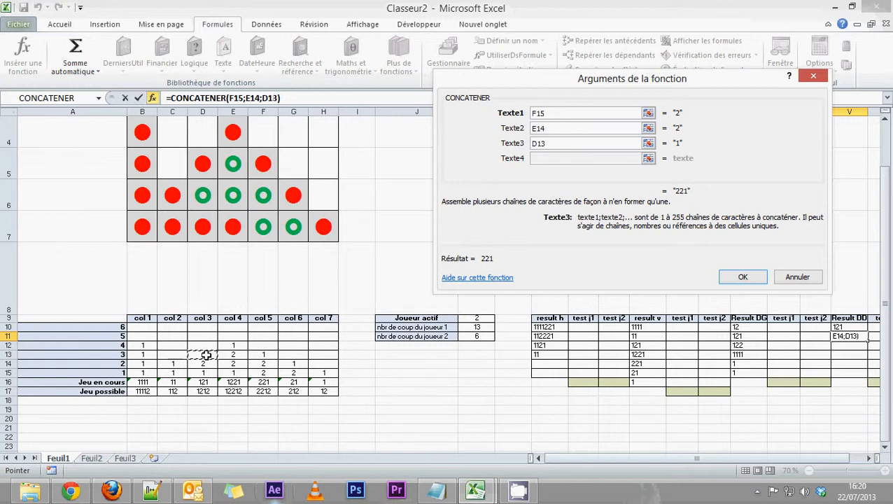
key("Tab")
left_click(176, 345)
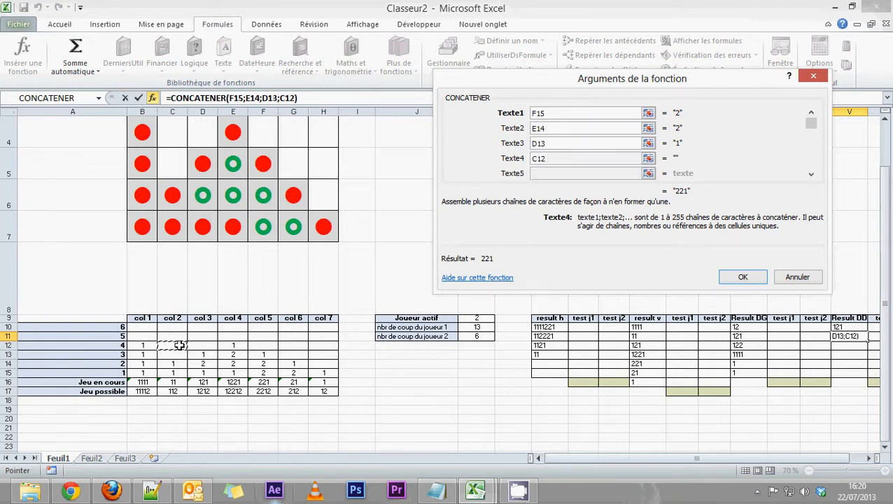
key("Tab")
left_click(145, 336)
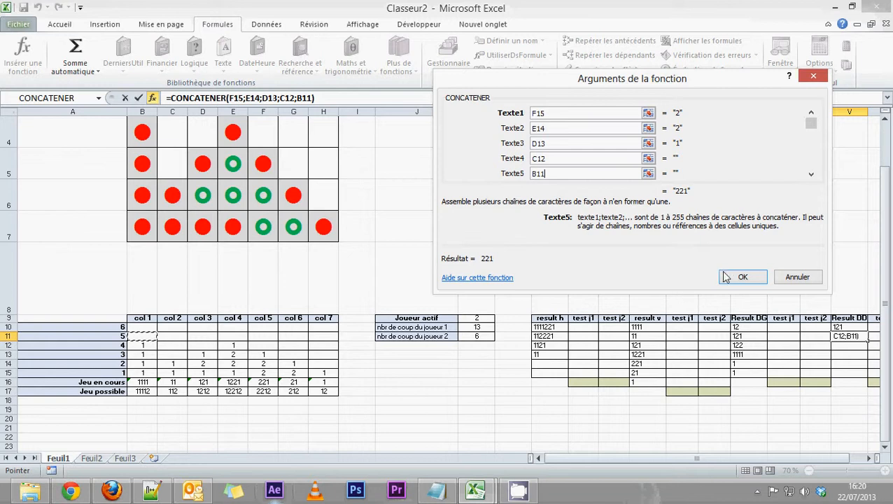
left_click(742, 277)
- Insert a CONCATENER function in V12 with G15 and F14 as its first two texts
left_click(846, 345)
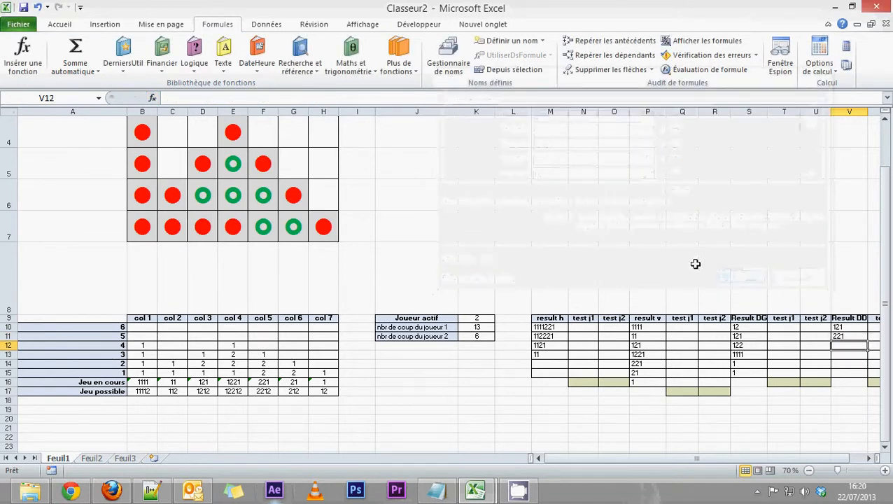
left_click(222, 51)
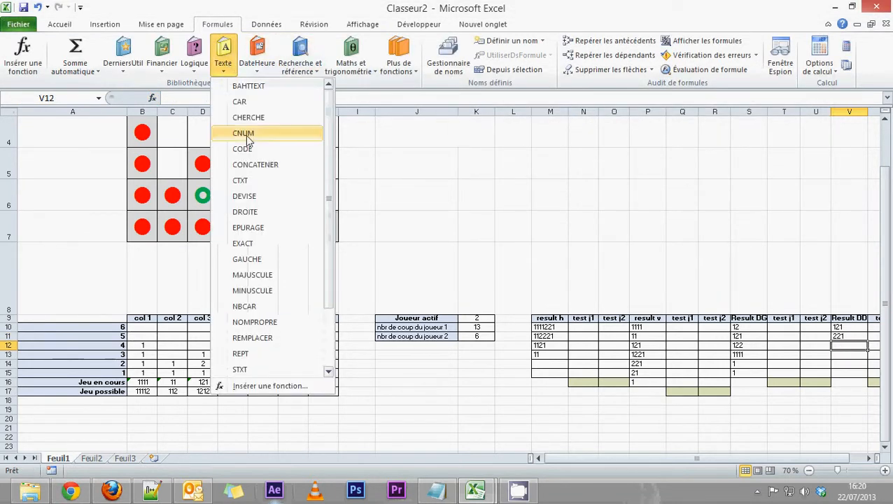
left_click(263, 166)
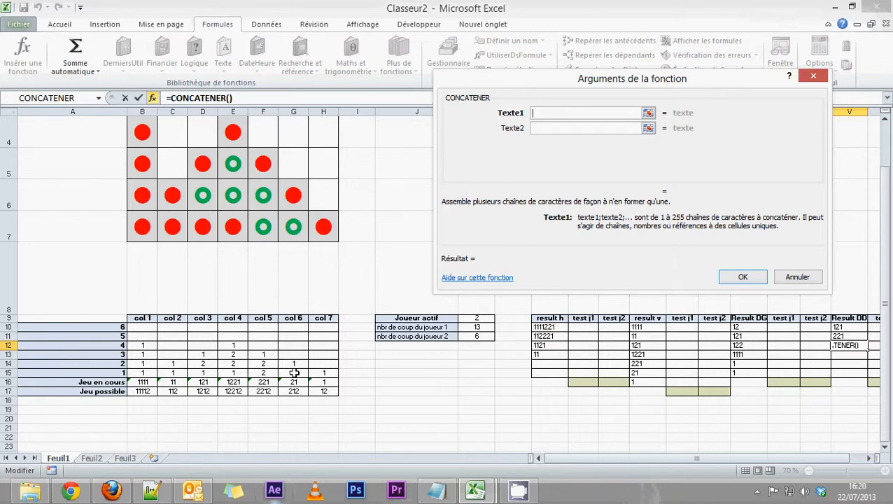
left_click(293, 372)
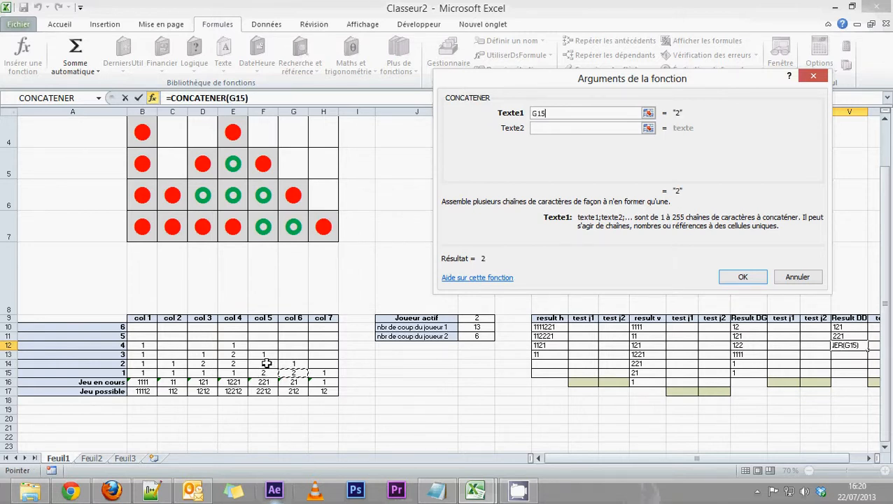
key("Tab")
left_click(267, 363)
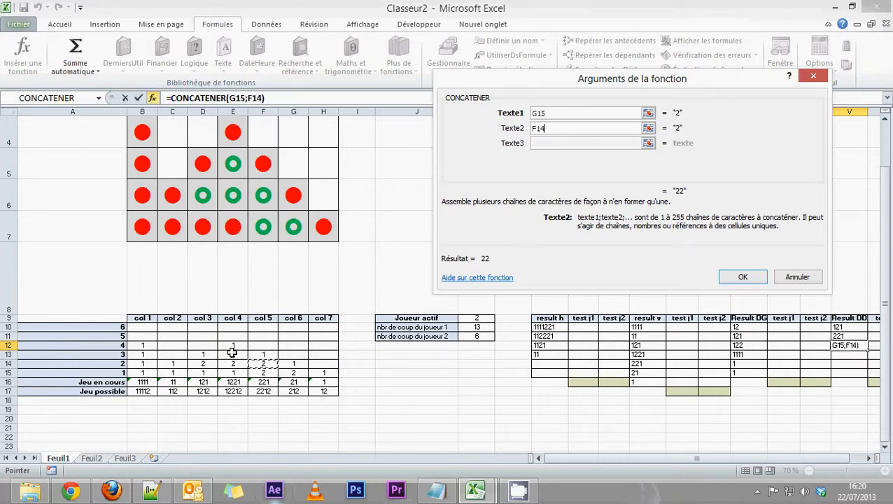
- Complete the V12 CONCATENER formula with E13, D12, C11 and B10
key("Tab")
left_click(233, 353)
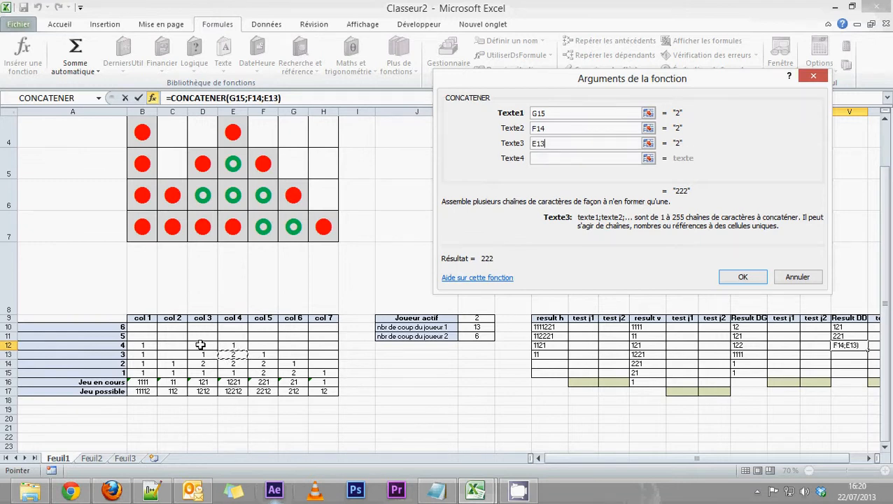
key("Tab")
left_click(200, 345)
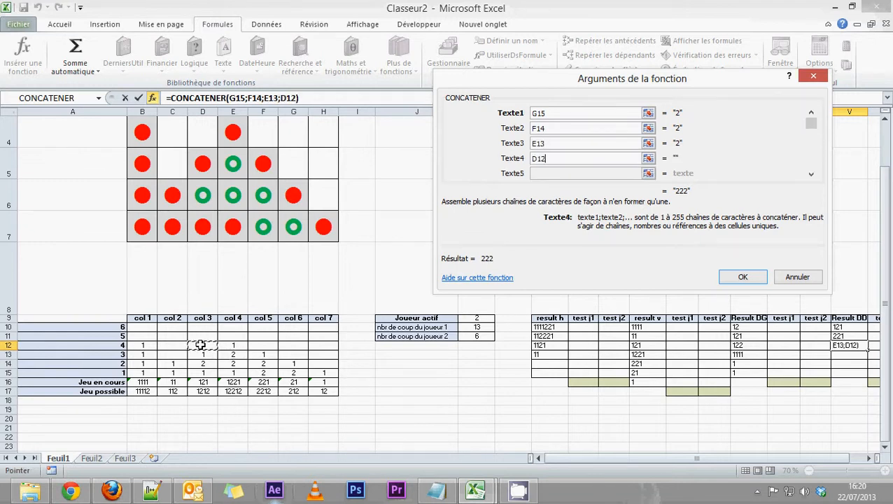
key("Tab")
left_click(178, 336)
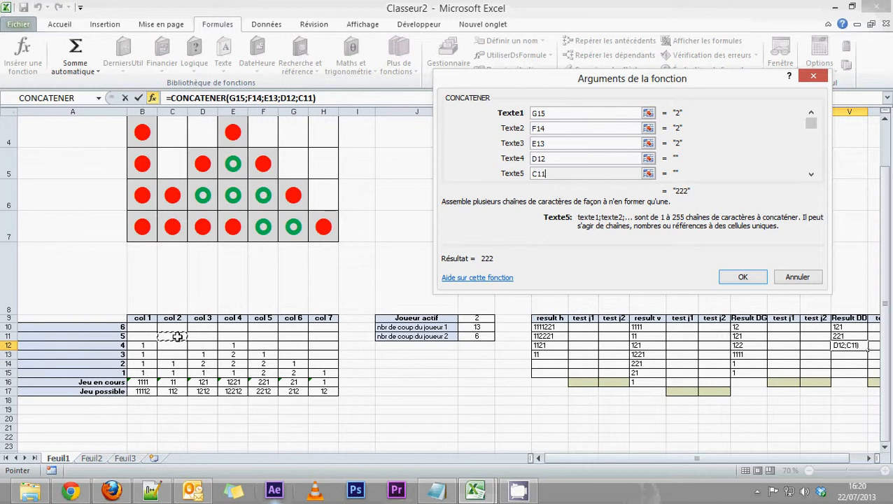
key("Tab")
left_click(143, 327)
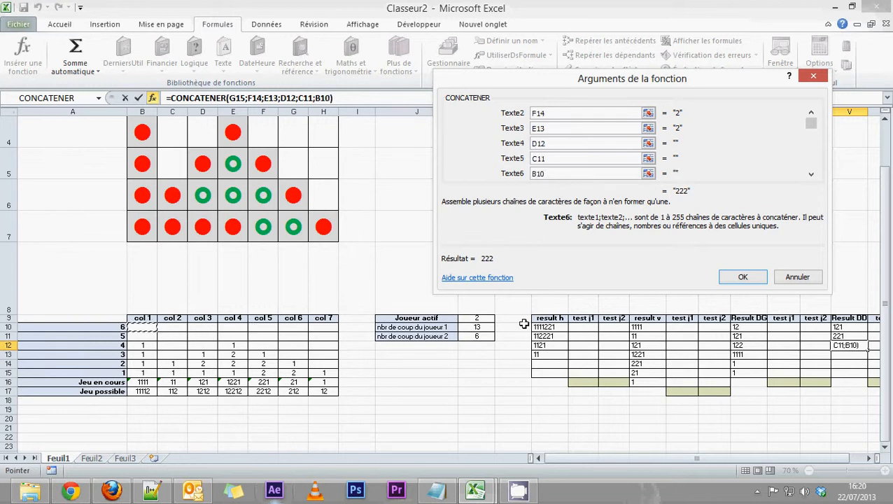
left_click(744, 278)
- Insert a CONCATENER function in V13 with H15 and G14 as its first two texts
left_click(851, 355)
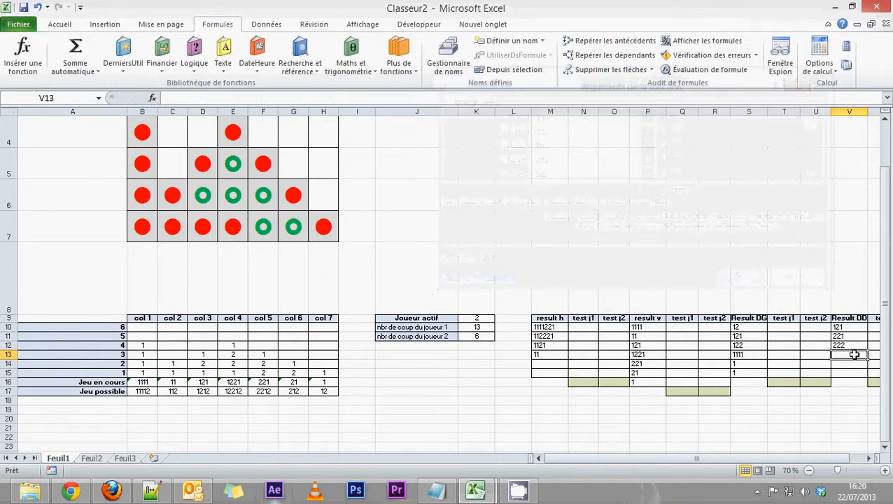
left_click(223, 69)
left_click(249, 168)
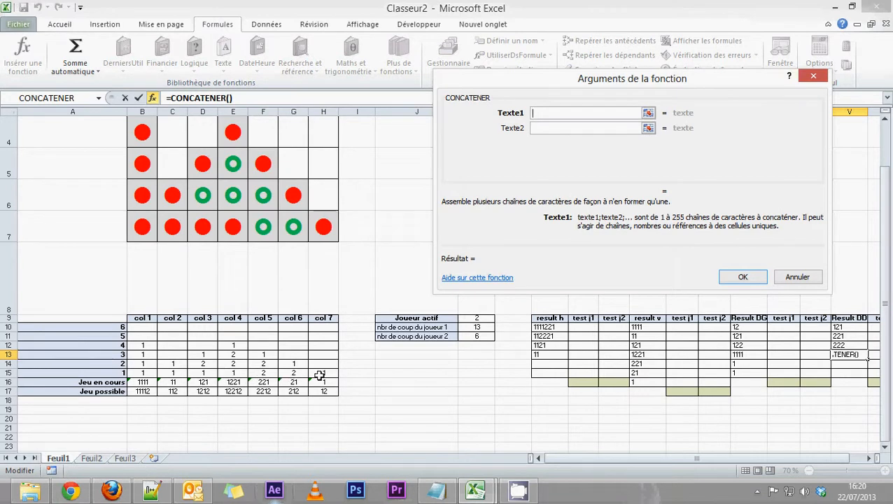
left_click(320, 373)
key("Tab")
left_click(287, 361)
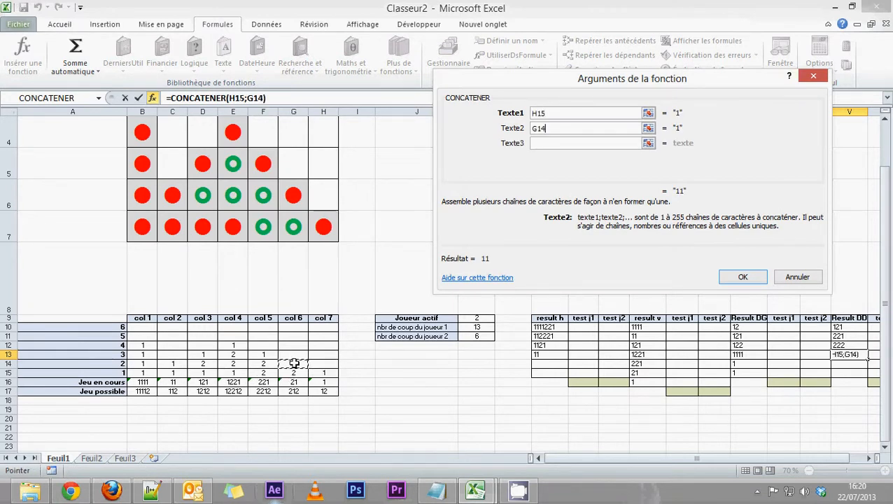
- Complete the V13 CONCATENER formula with F13, E12, D11 and C10
key("Tab")
left_click(268, 354)
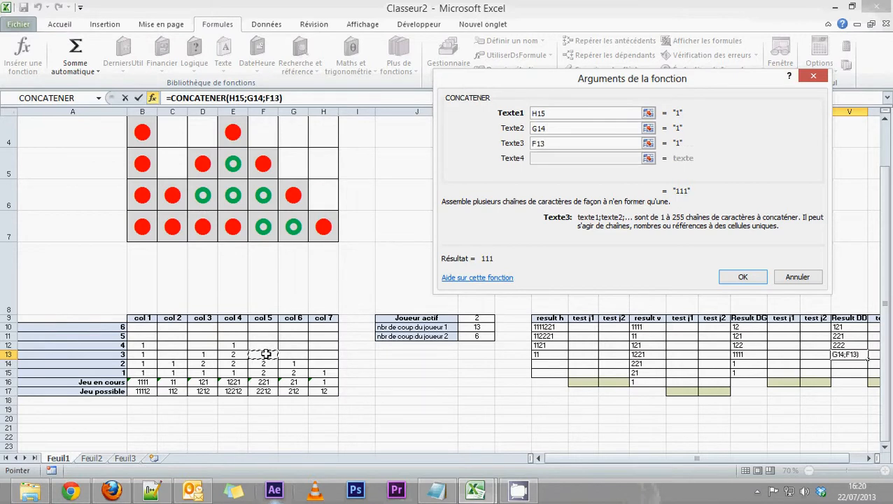
key("Tab")
left_click(233, 345)
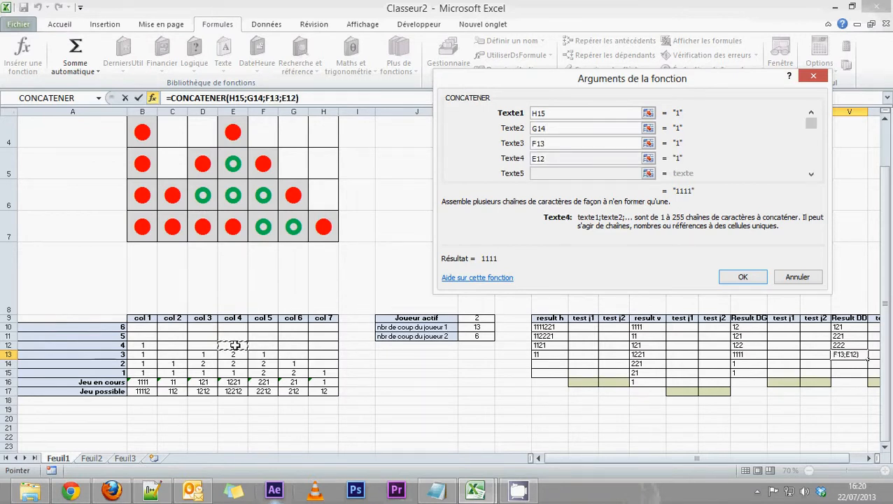
key("Tab")
left_click(202, 335)
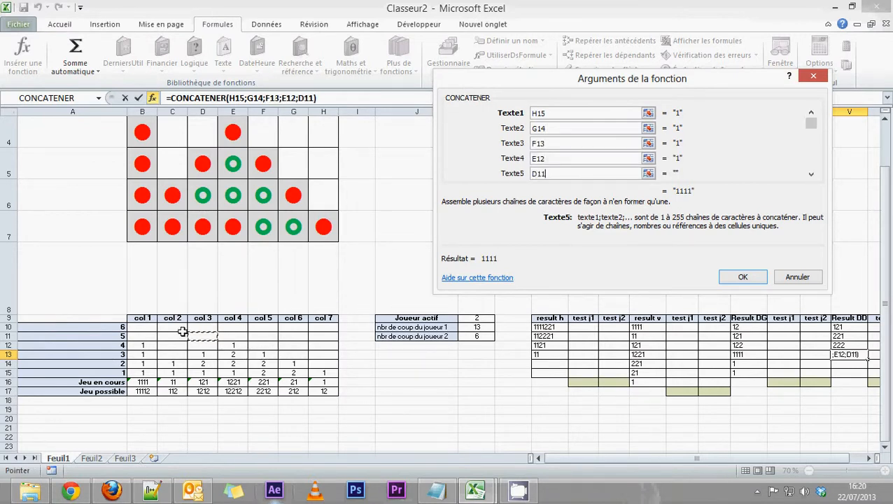
left_click(173, 326)
left_click(742, 279)
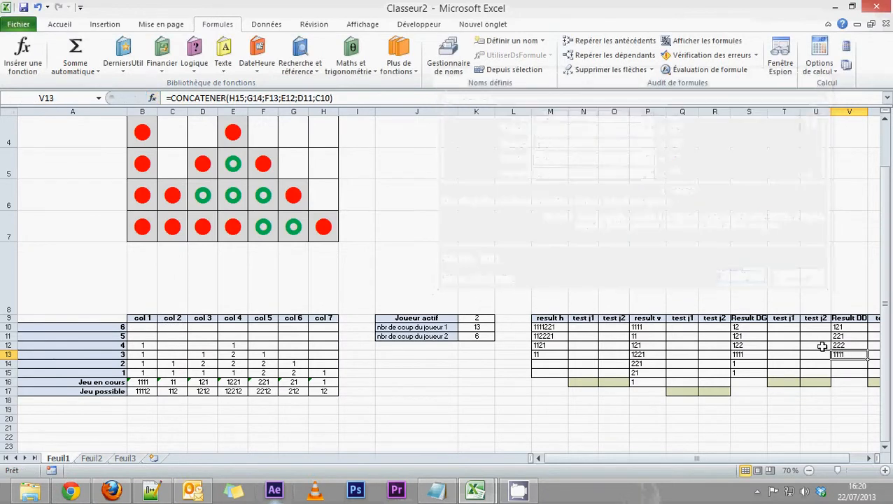
- Insert a CONCATENER function in V14 with H14 and G13 as its first two texts
left_click(839, 363)
left_click(225, 66)
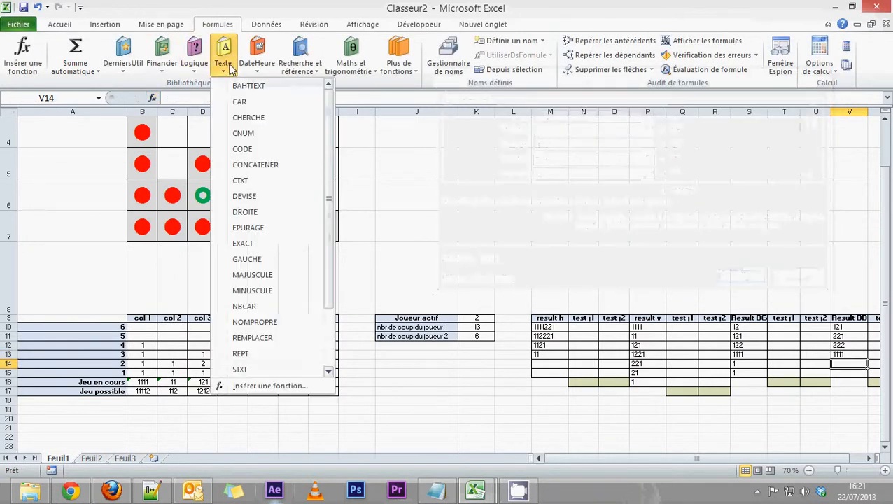
left_click(256, 164)
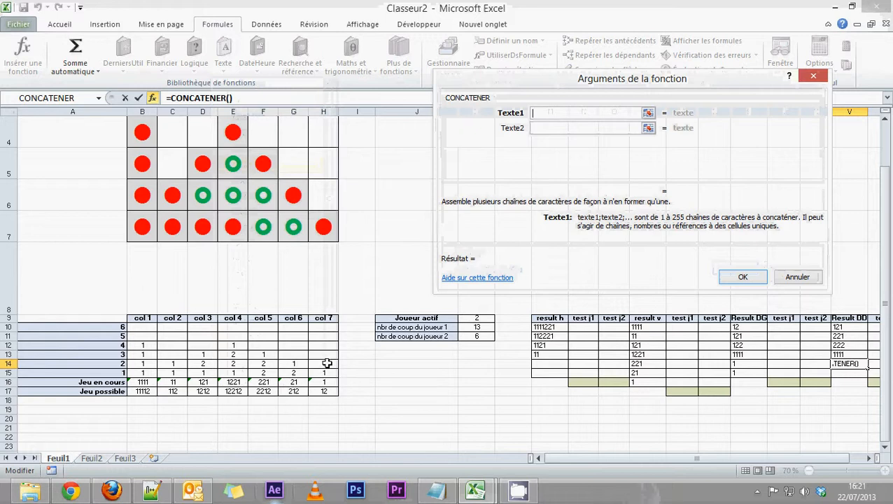
left_click(327, 363)
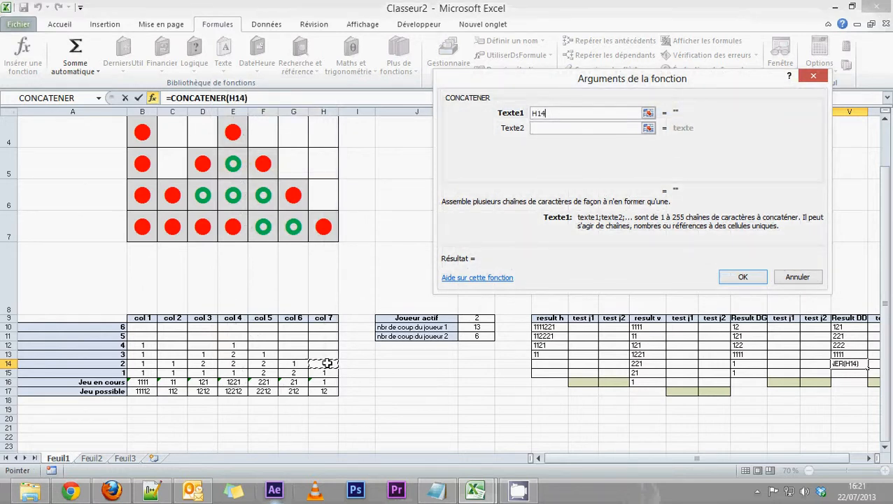
key("Tab")
left_click(295, 352)
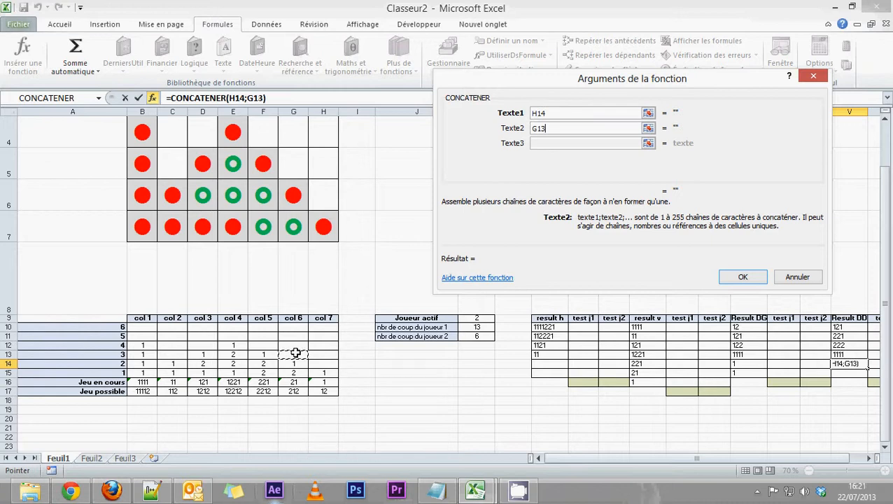
- Complete the V14 CONCATENER formula with F12, E11 and D10
key("Tab")
left_click(269, 344)
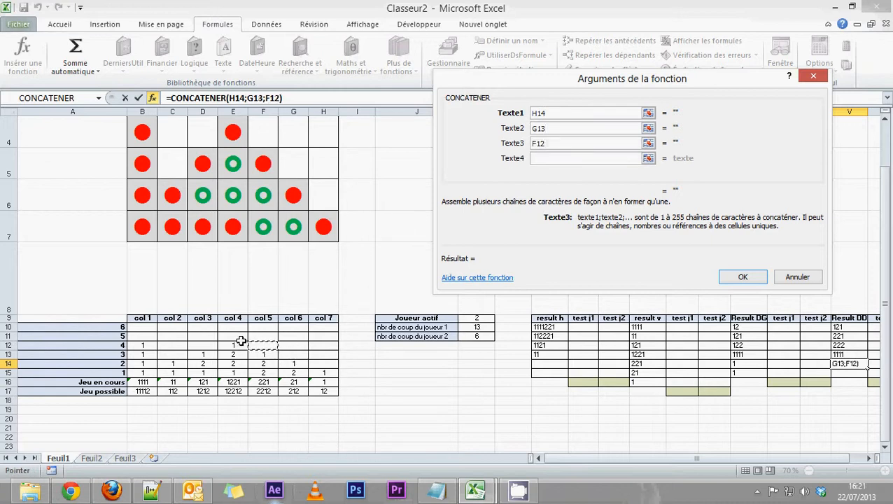
key("Tab")
left_click(238, 339)
key("Tab")
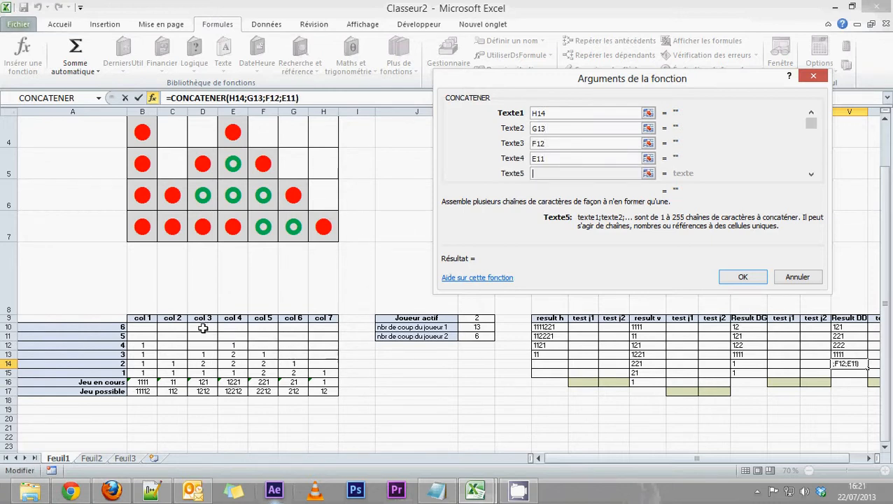
left_click(203, 327)
left_click(742, 276)
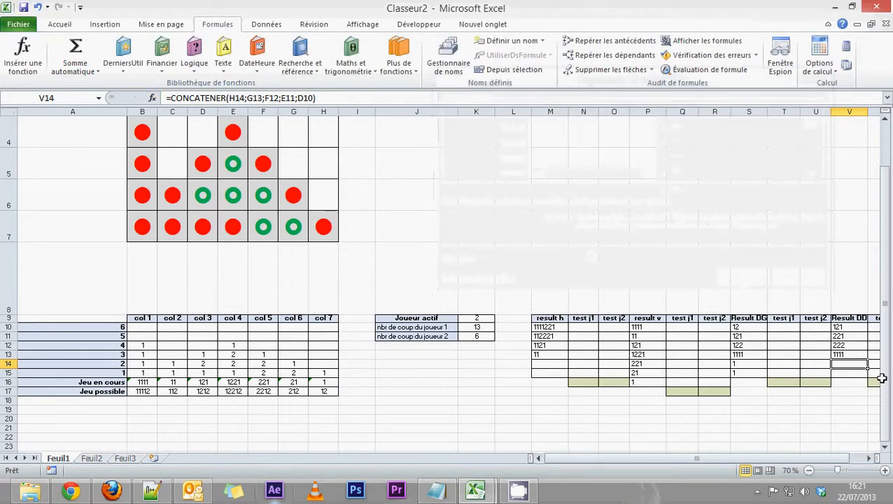
- Insert a CONCATENER function in V15 that joins H13, G12, F11 and E10
left_click(850, 372)
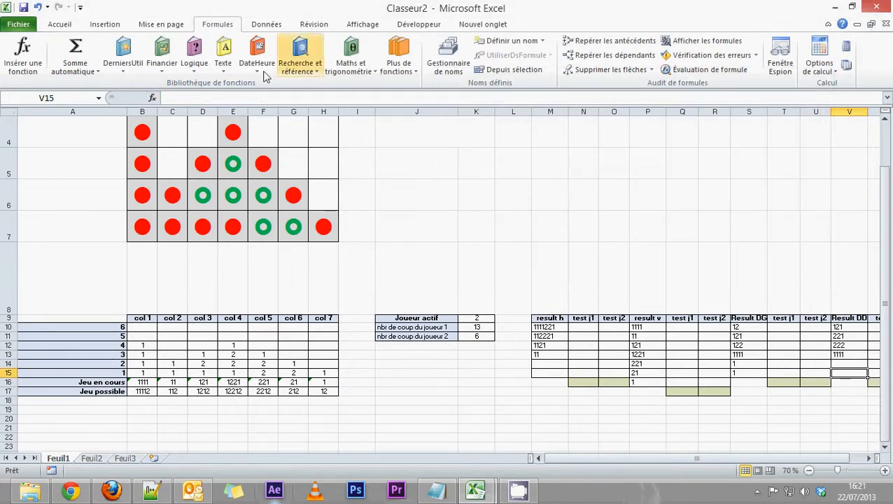
left_click(224, 69)
left_click(252, 165)
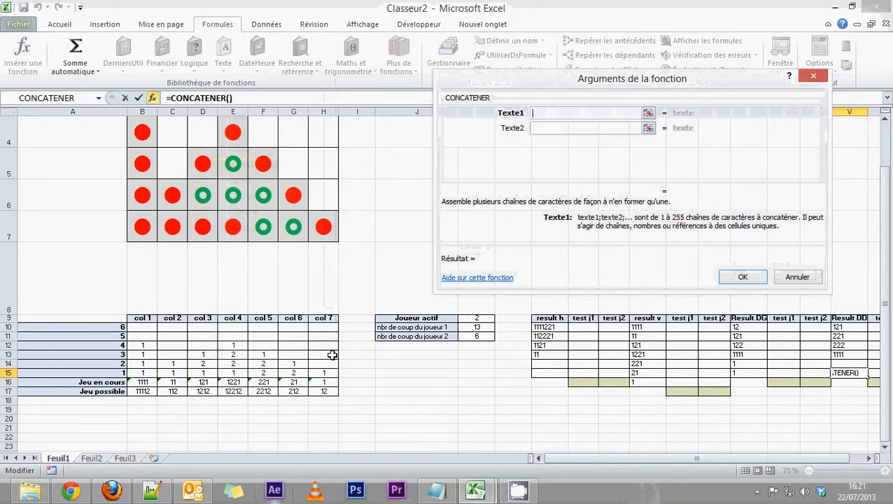
left_click(330, 355)
key("Tab")
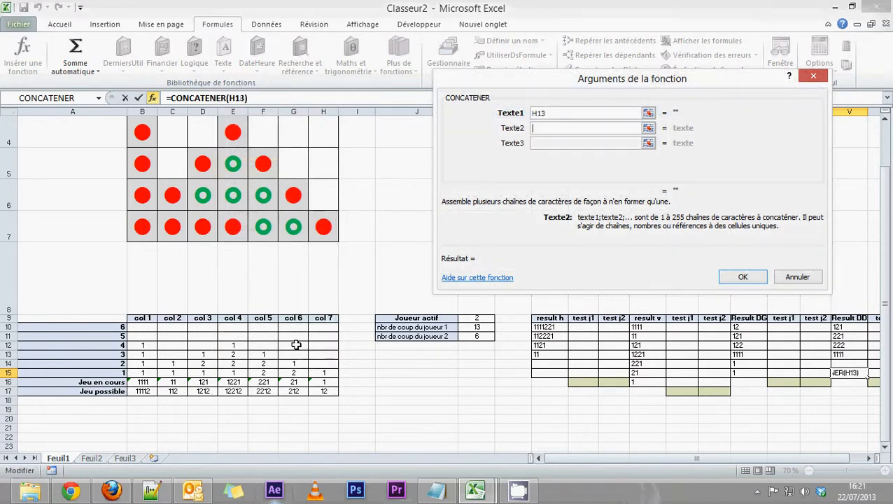
left_click(294, 343)
key("Tab")
left_click(268, 338)
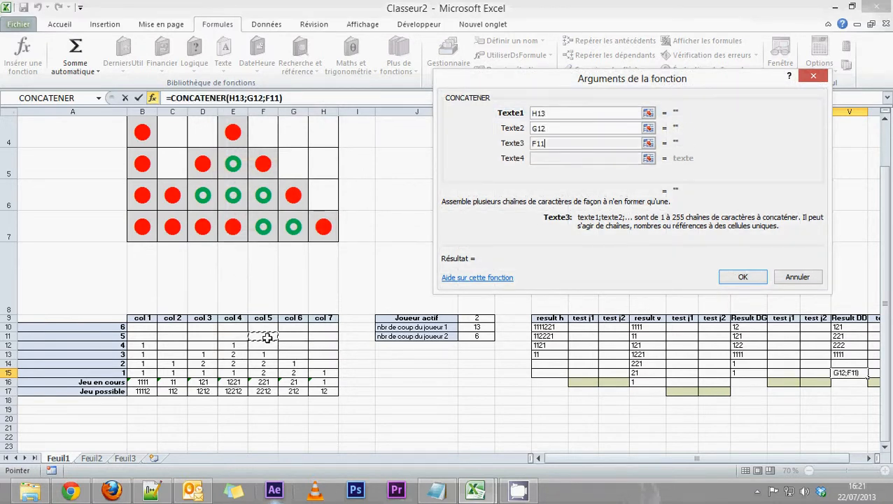
key("Tab")
left_click(231, 327)
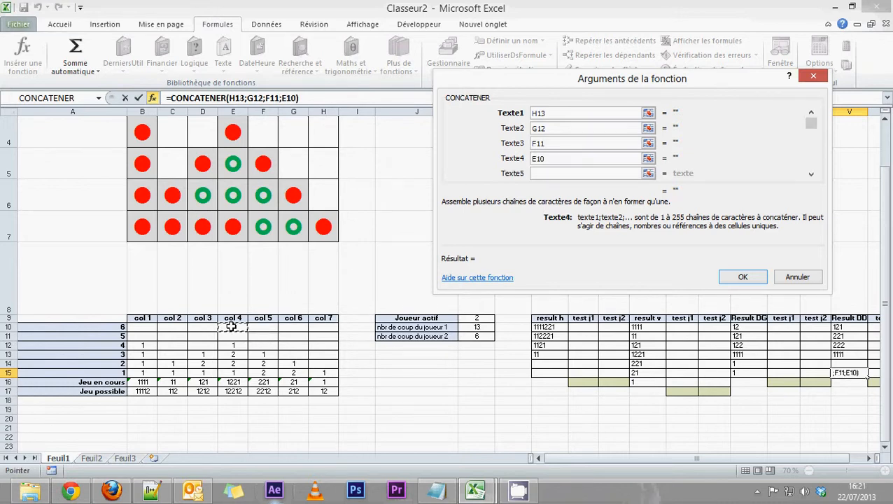
left_click(743, 280)
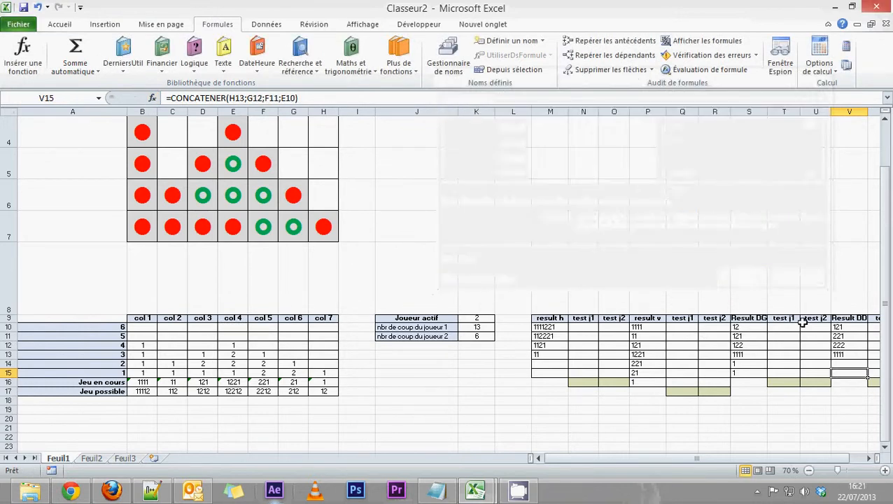
scroll(756, 462, "right", 1)
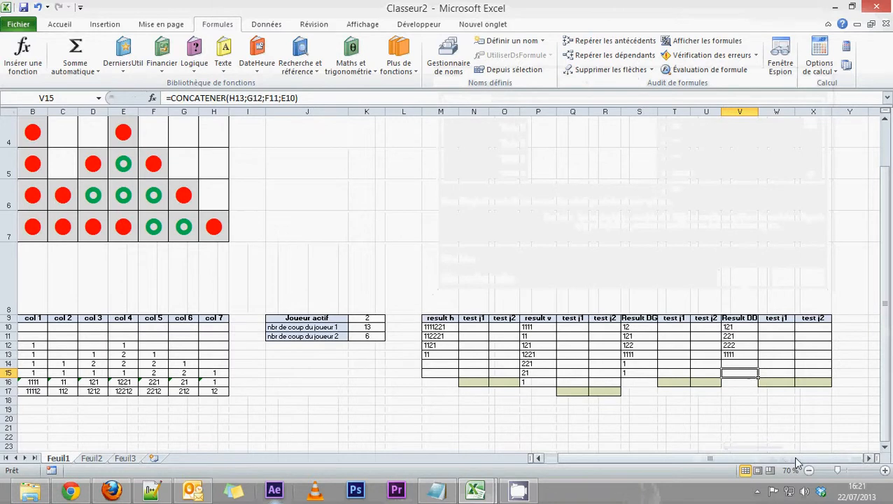